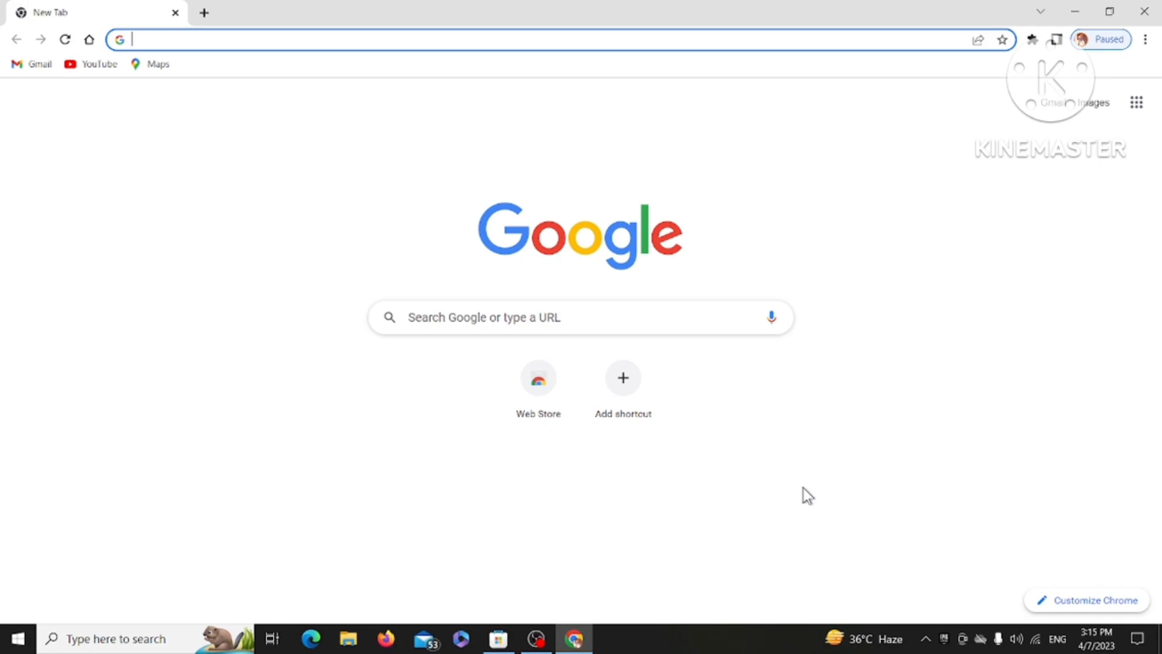
# Rerun the Google search for 'udise plus 2022-23' from the search history.
pyautogui.click(476, 314)
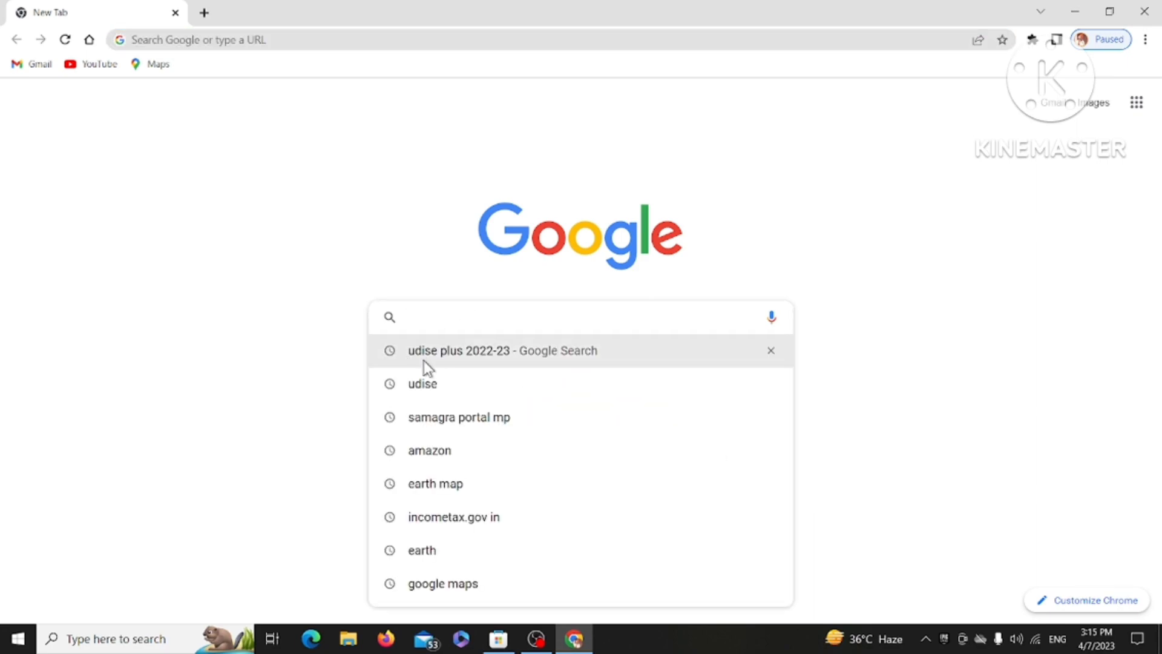
pyautogui.click(451, 357)
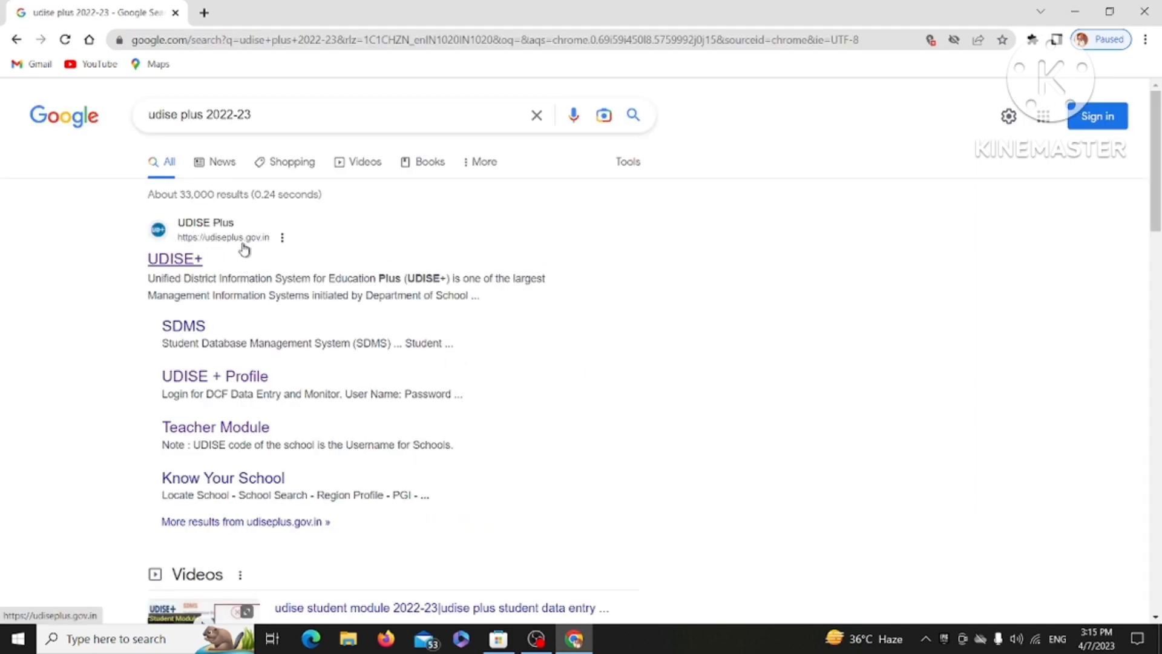
# From the UDISE+ site's all-module logins, choose Madhya Pradesh for the Students Module.
pyautogui.click(181, 261)
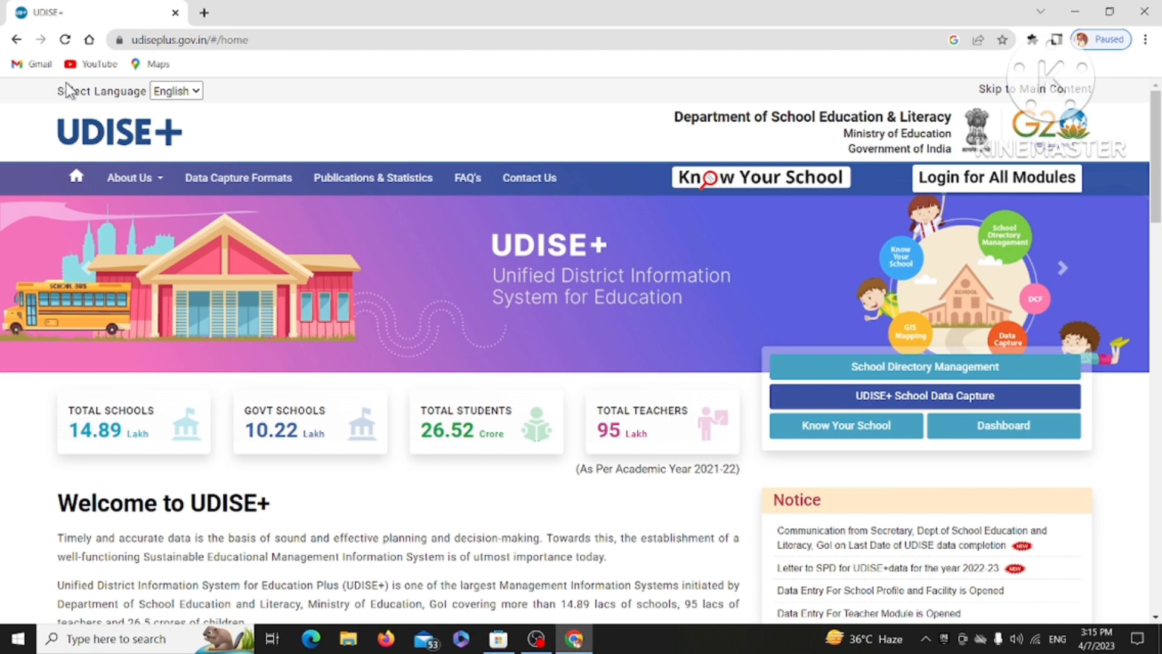
pyautogui.click(986, 189)
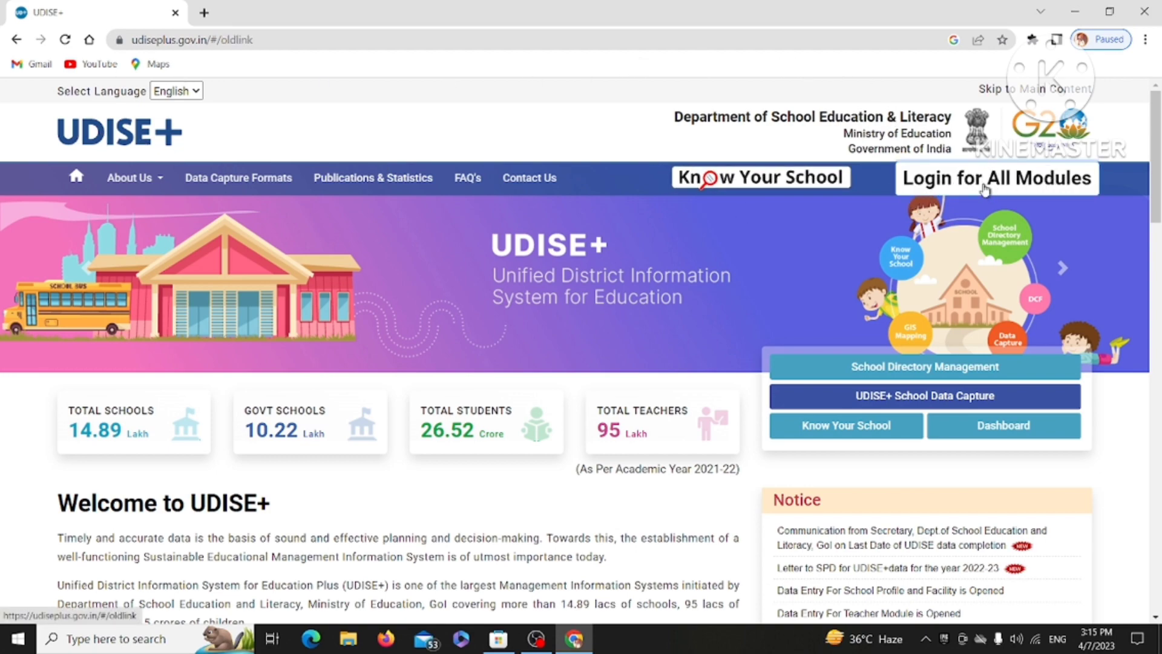
pyautogui.scroll(-3, 811, 198)
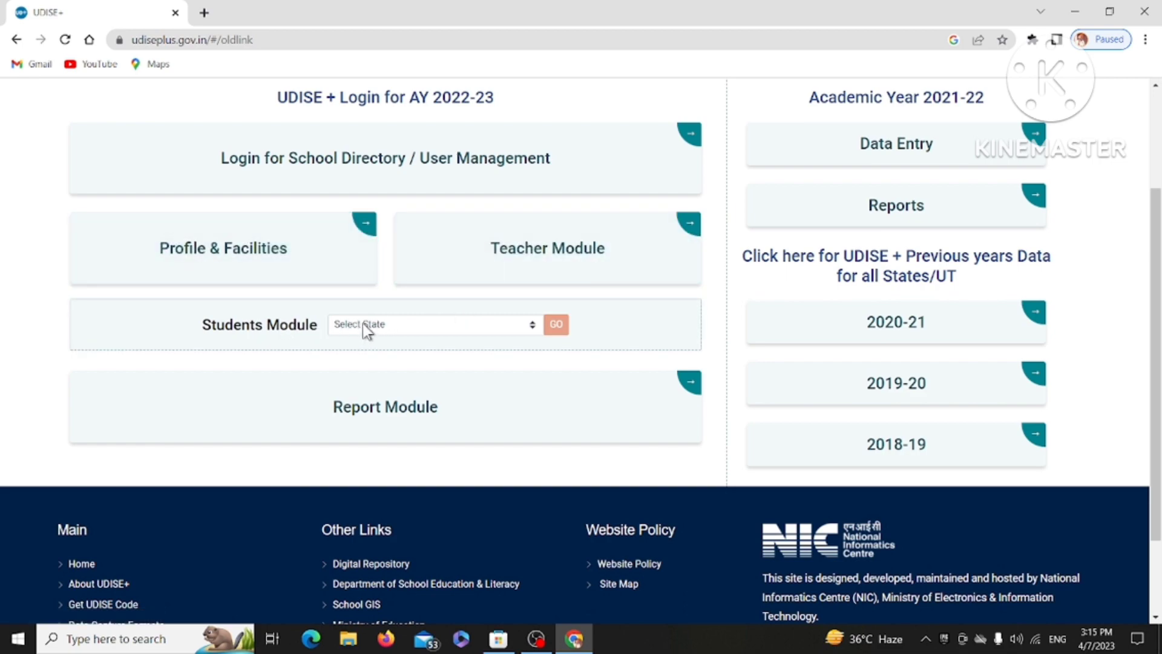
pyautogui.click(362, 324)
pyautogui.scroll(-5, 376, 363)
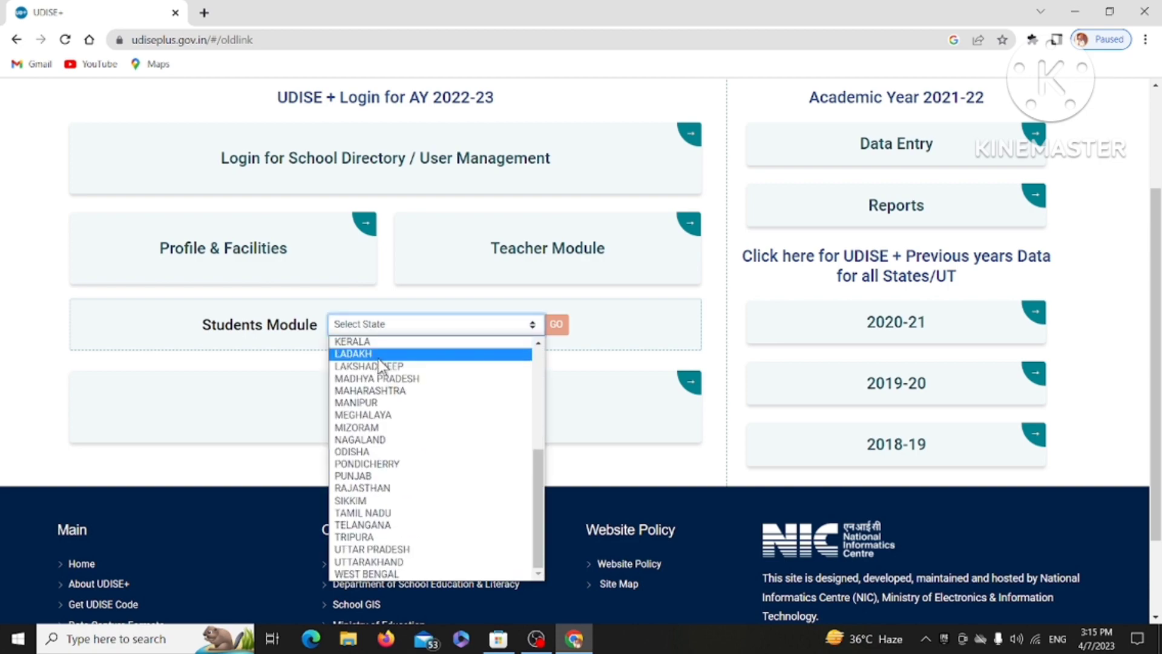
pyautogui.click(381, 378)
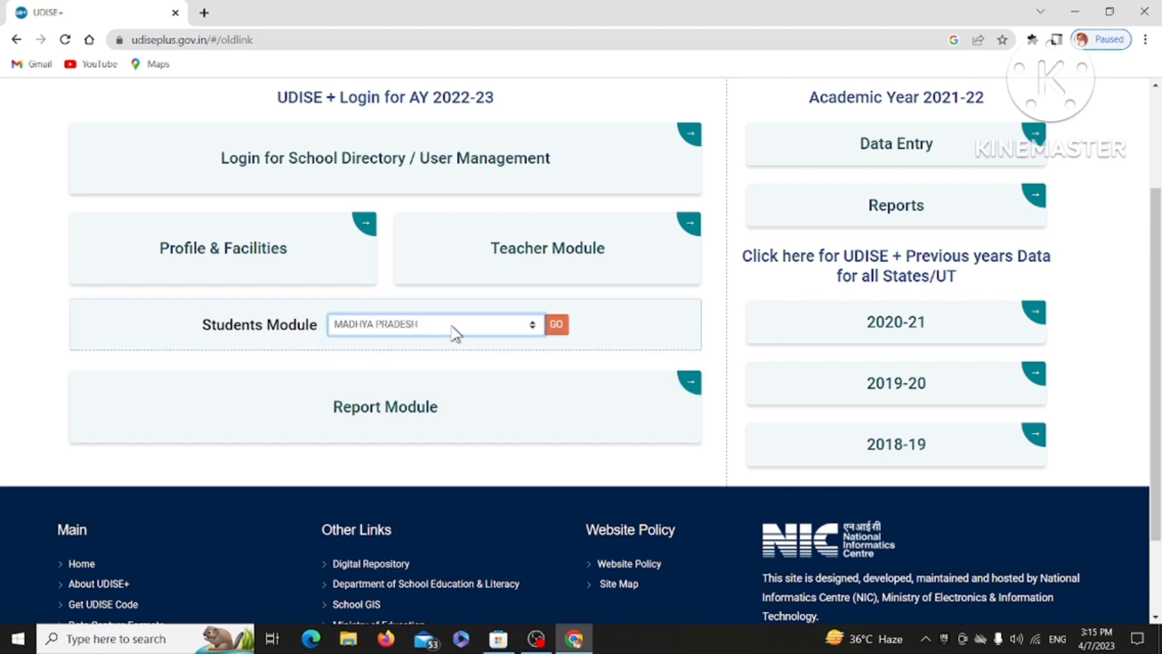
pyautogui.click(557, 325)
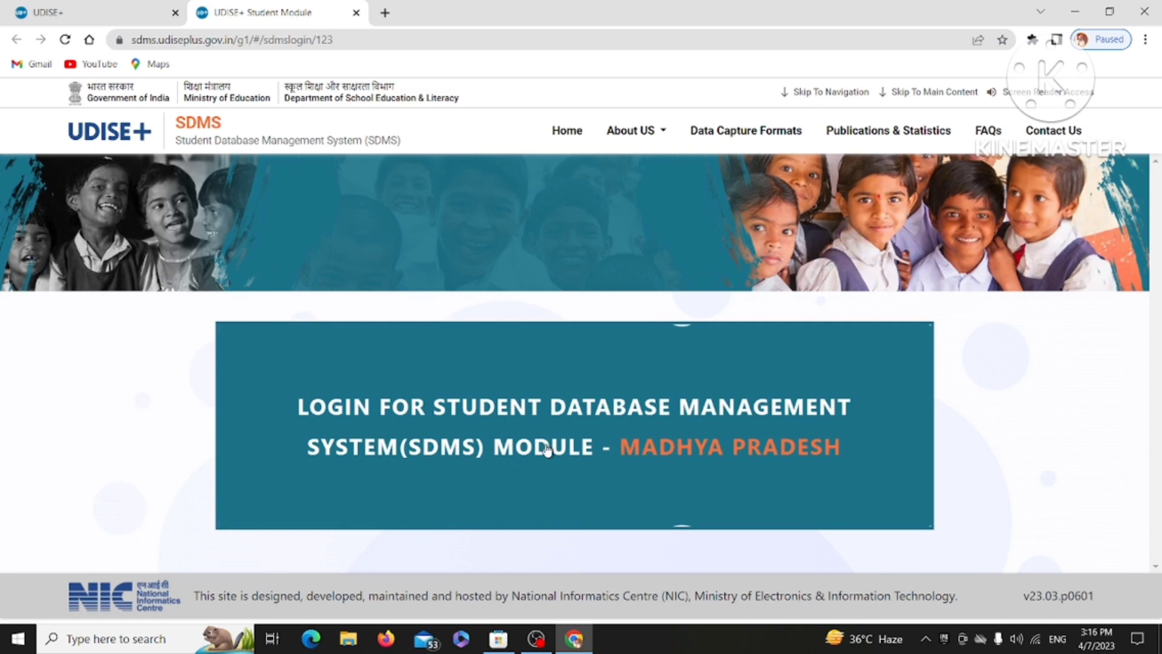
# On the Madhya Pradesh SDMS sign-in page, enter the captcha and log in.
pyautogui.click(648, 448)
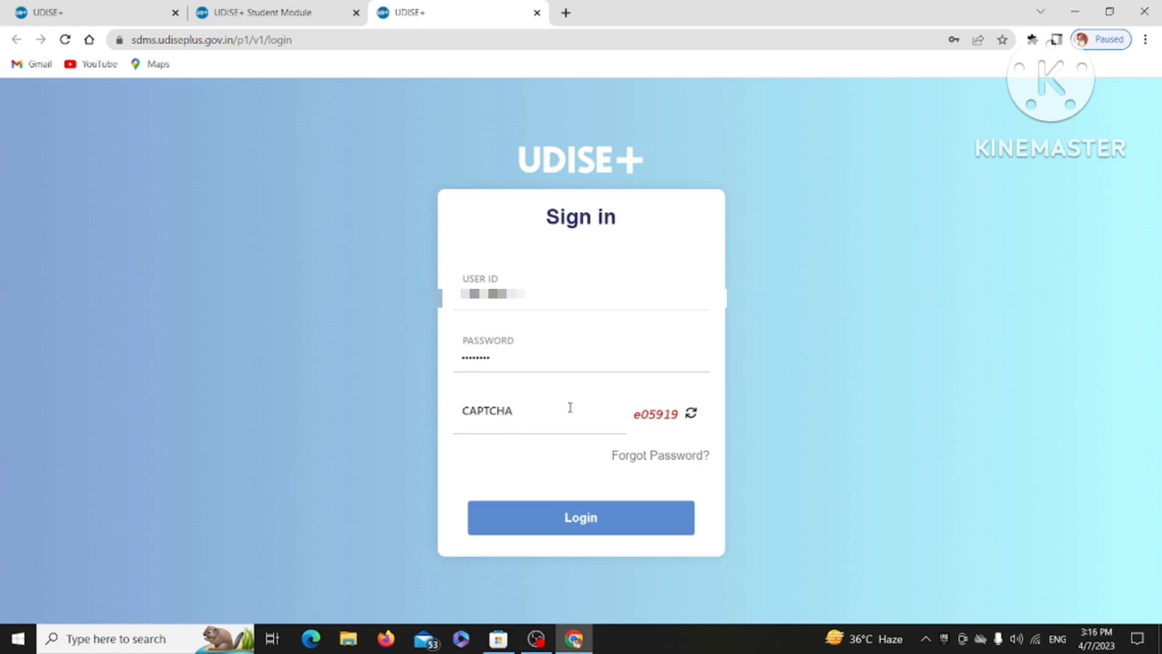
pyautogui.click(483, 431)
pyautogui.write('E')
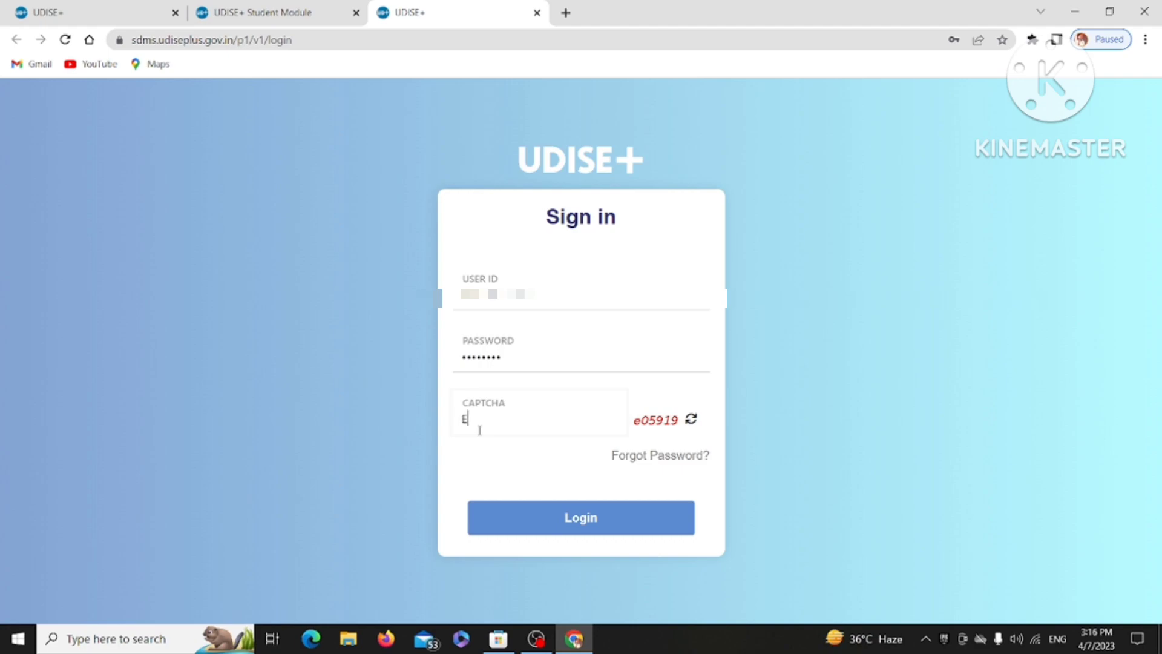
pyautogui.press('BackSpace')
pyautogui.write('e05919')
pyautogui.click(580, 519)
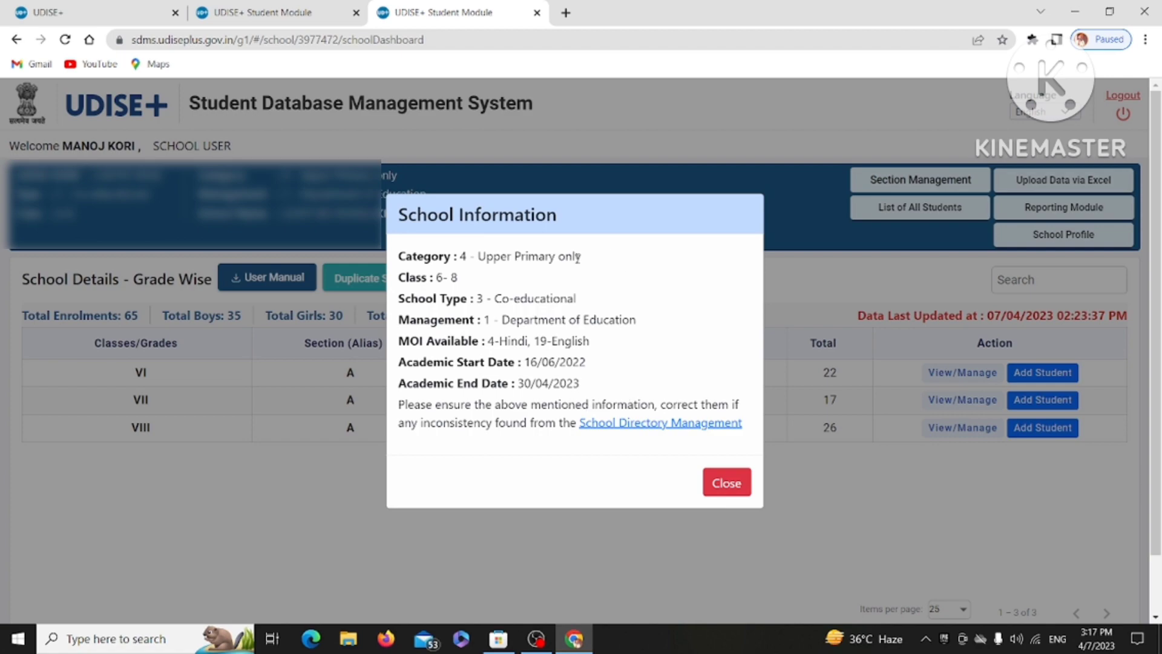
# Close the School Information notice to reveal the grade-wise table (VI 22, VII 17, VIII 26).
pyautogui.click(719, 485)
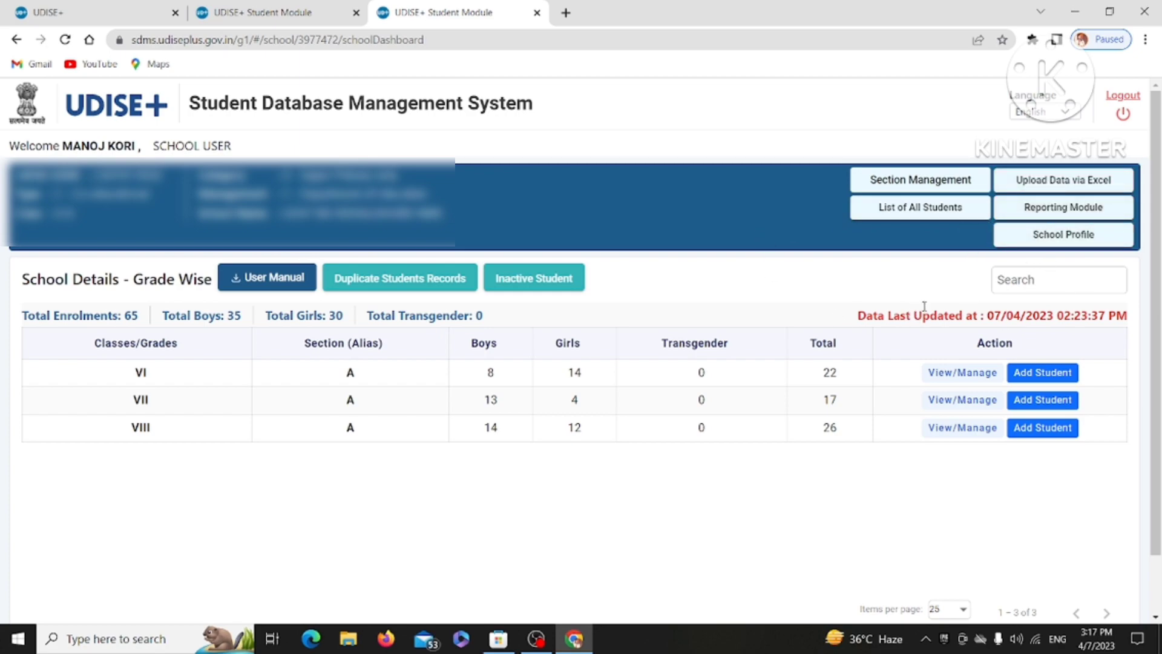
# Open Section Management and expand all class section tables.
pyautogui.click(895, 187)
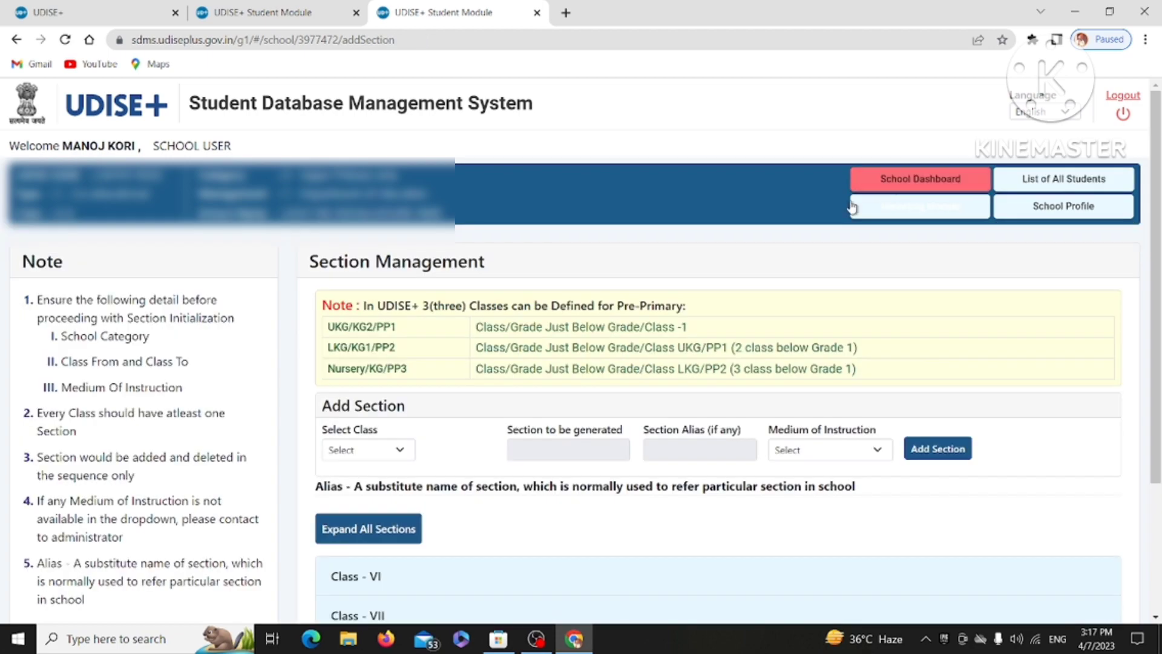
pyautogui.scroll(-3, 652, 273)
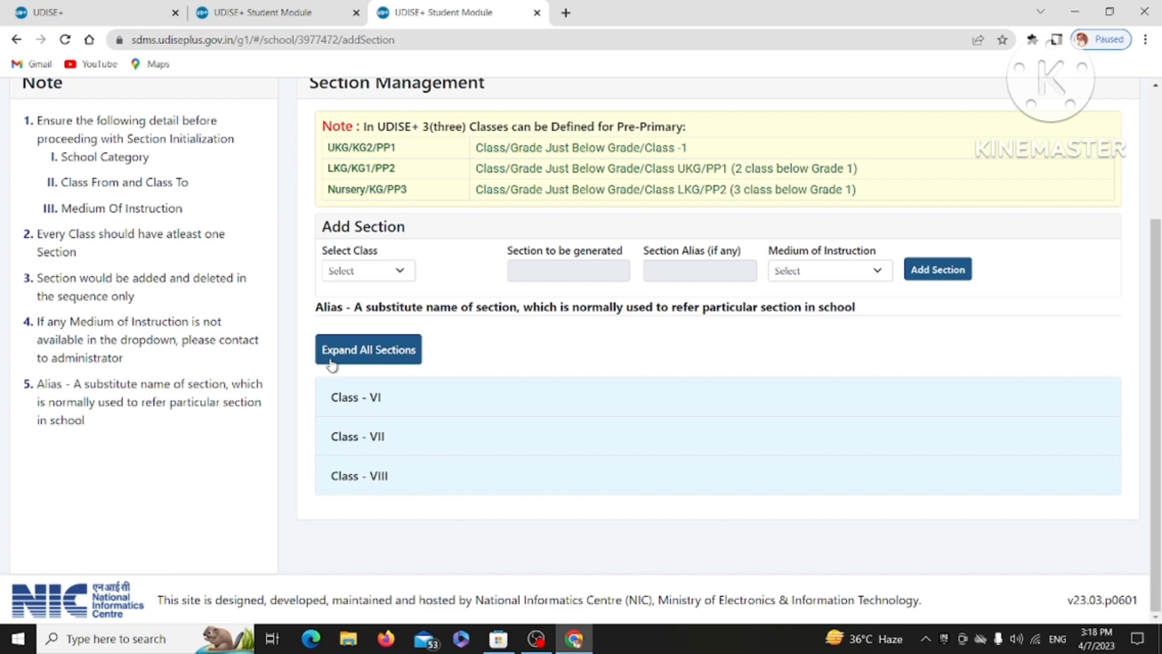
pyautogui.click(361, 353)
pyautogui.scroll(-4, 451, 309)
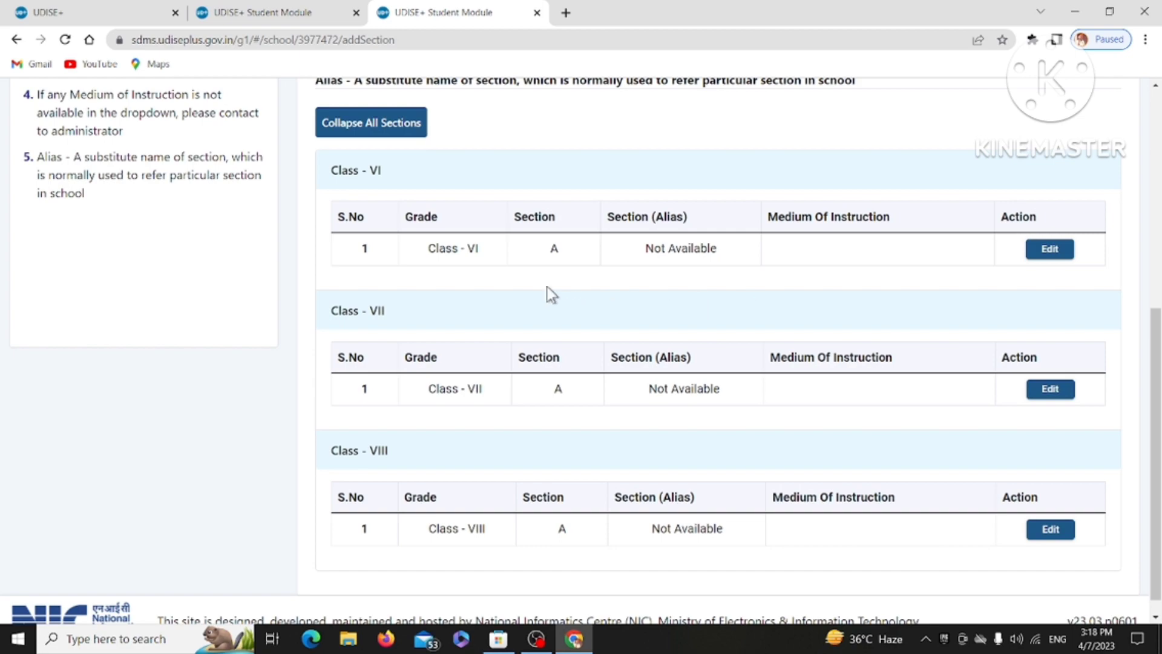
# Give Class VI Section A alias A and 4-Hindi medium of instruction, then collapse the tables.
pyautogui.click(1046, 250)
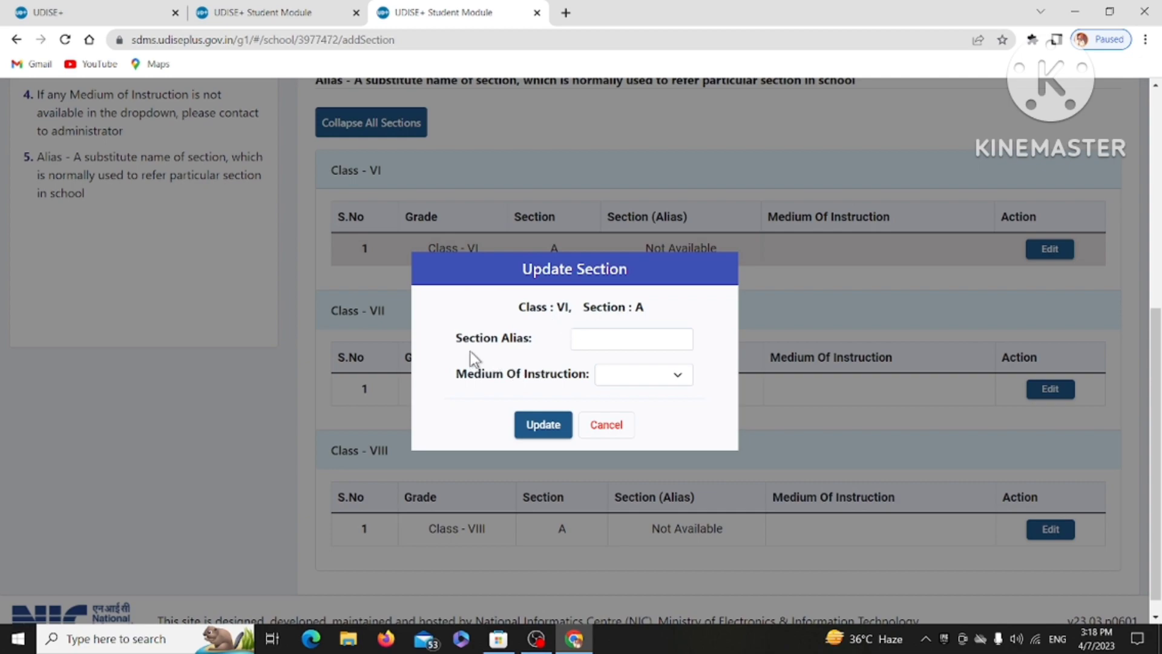
pyautogui.click(598, 335)
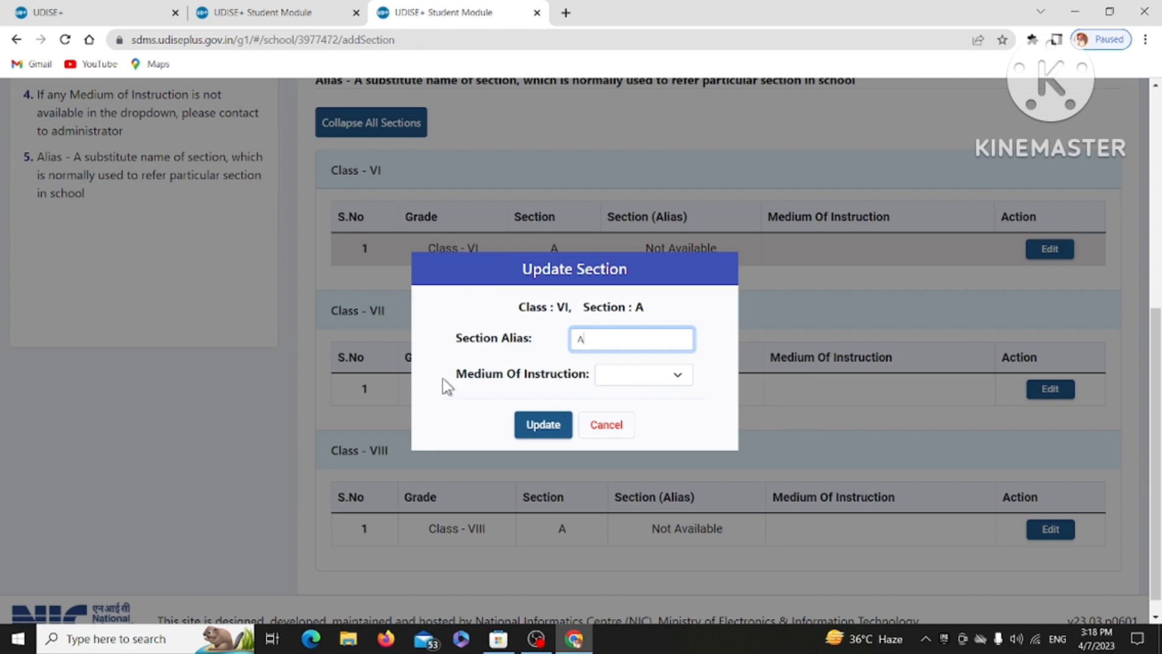
pyautogui.click(627, 369)
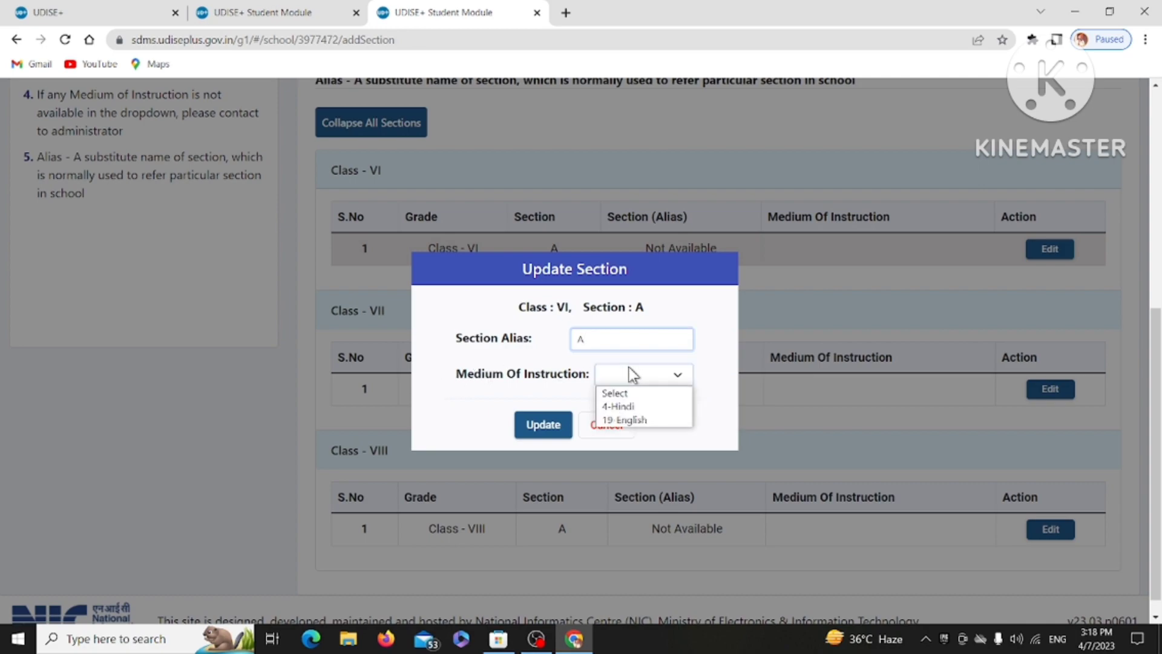
pyautogui.click(630, 407)
pyautogui.click(542, 426)
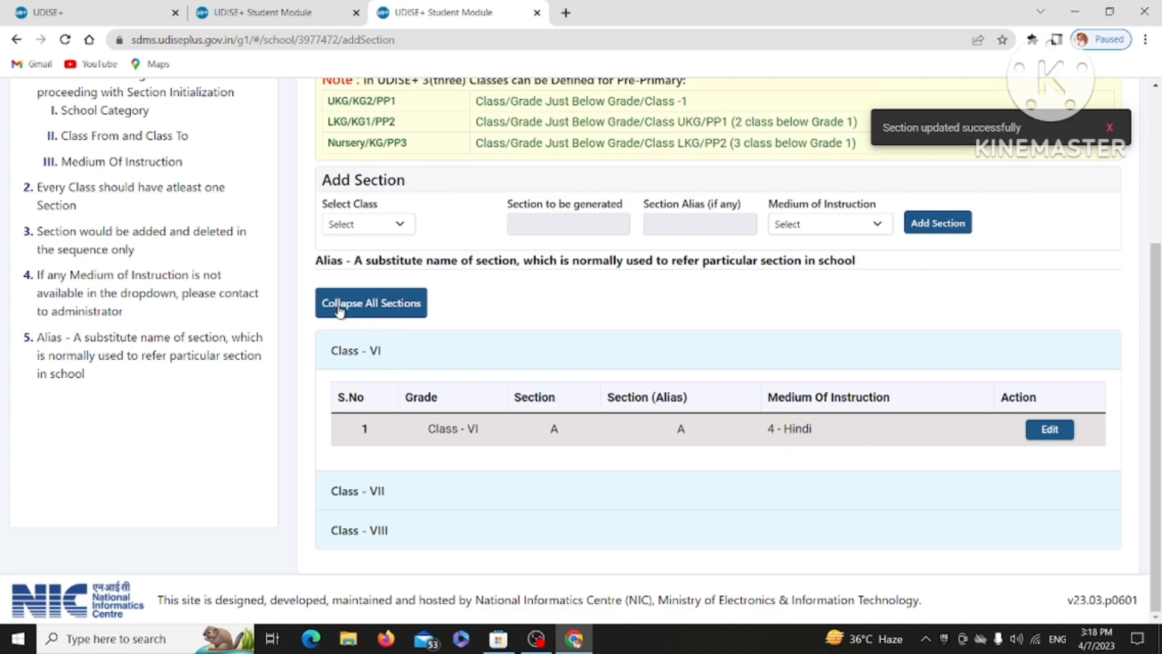
pyautogui.click(375, 304)
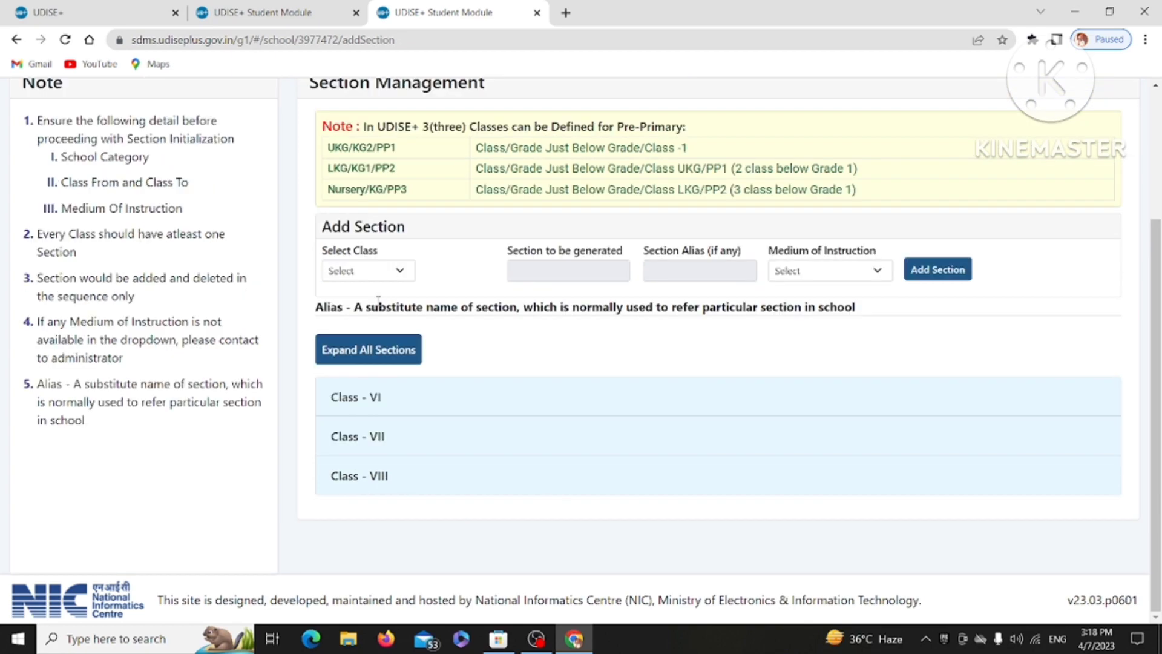
# Give Class VII Section A alias A and 4-Hindi medium of instruction.
pyautogui.click(380, 349)
pyautogui.scroll(-4, 497, 356)
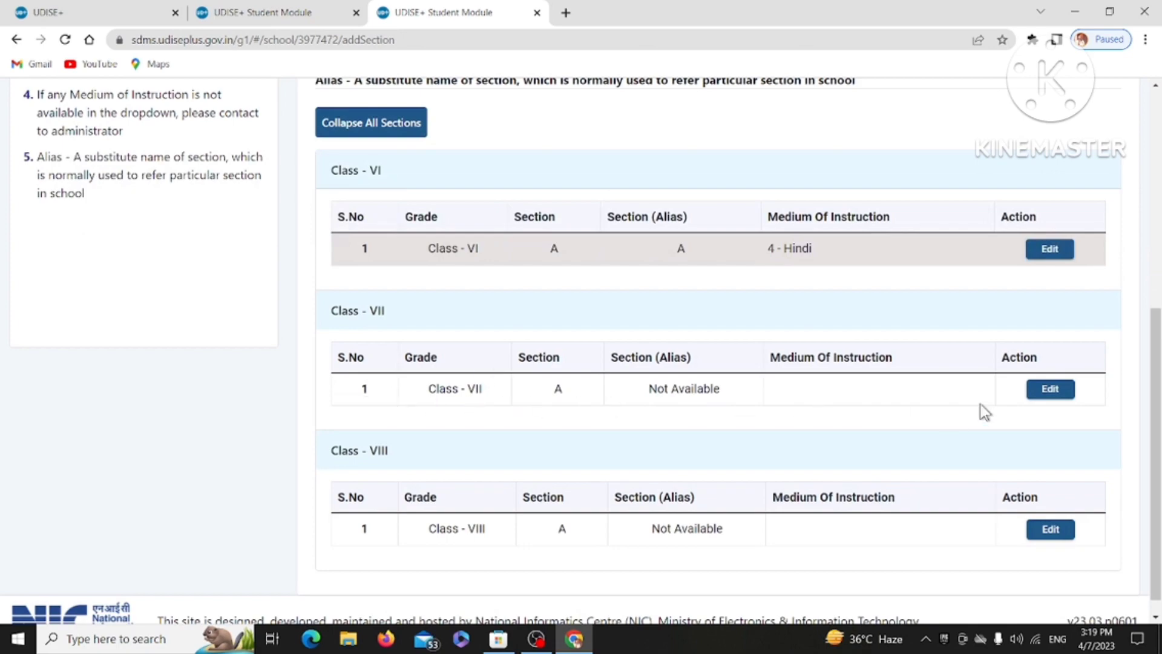
pyautogui.click(1058, 390)
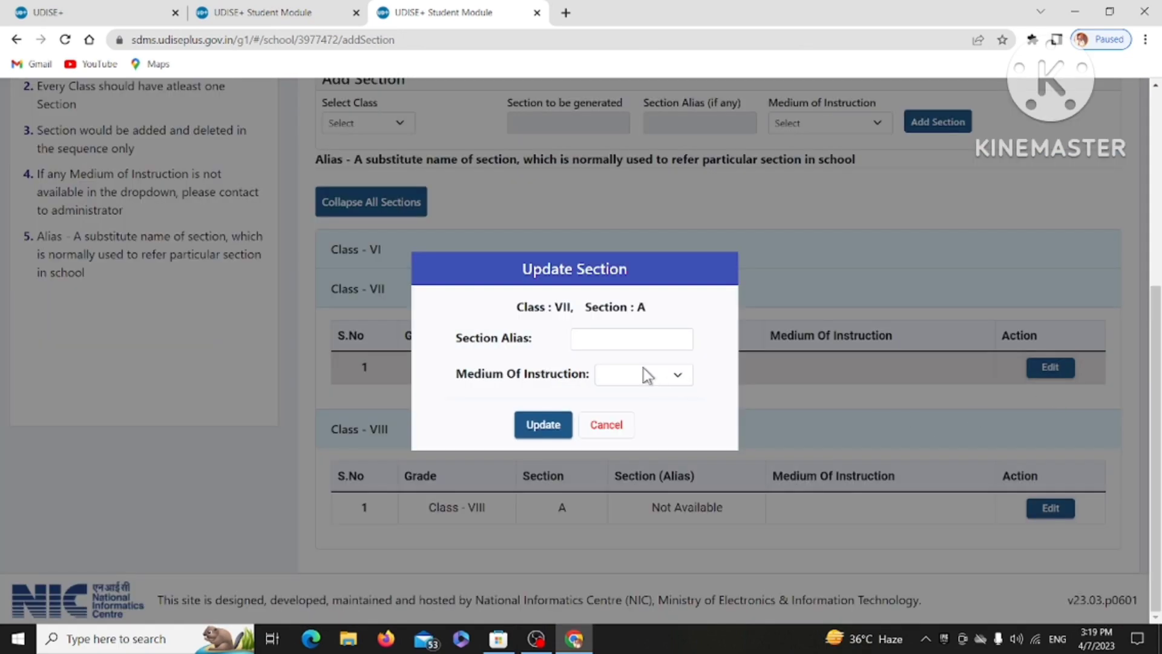
pyautogui.click(613, 334)
pyautogui.write('A')
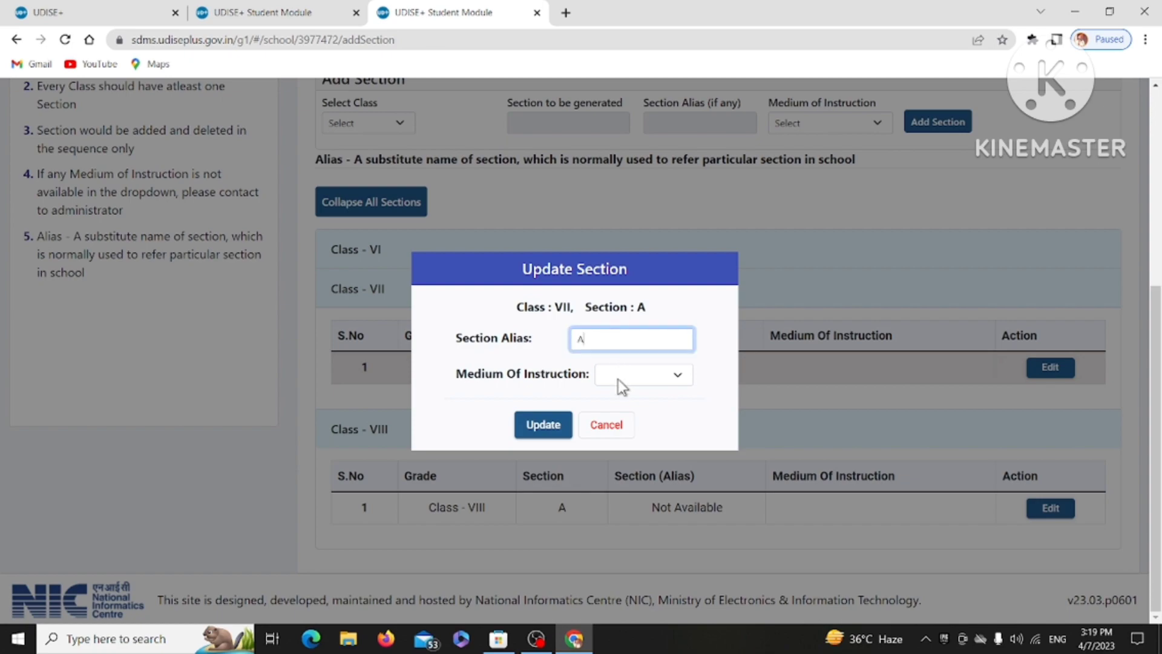
pyautogui.click(617, 380)
pyautogui.click(624, 406)
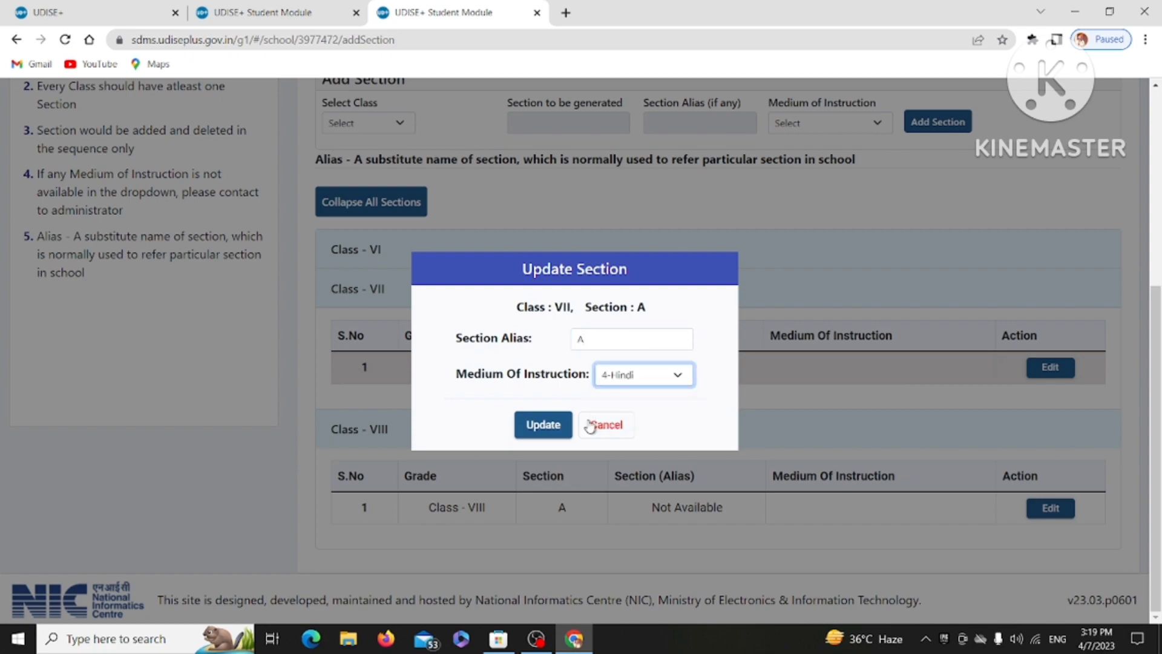
pyautogui.click(541, 425)
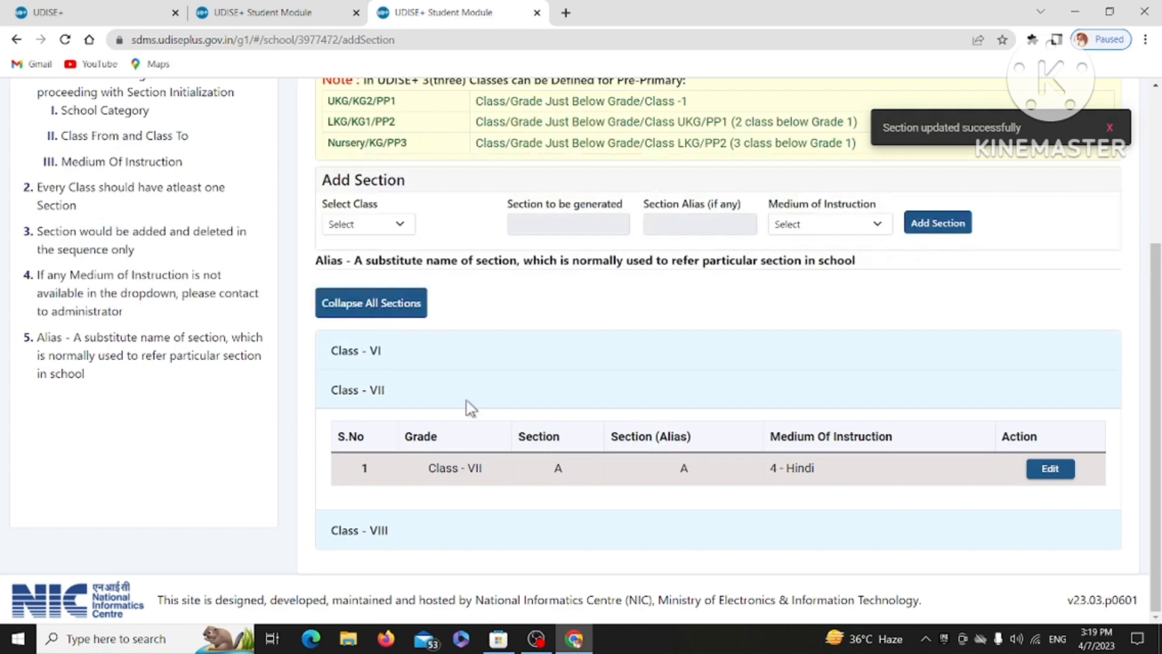
pyautogui.click(392, 315)
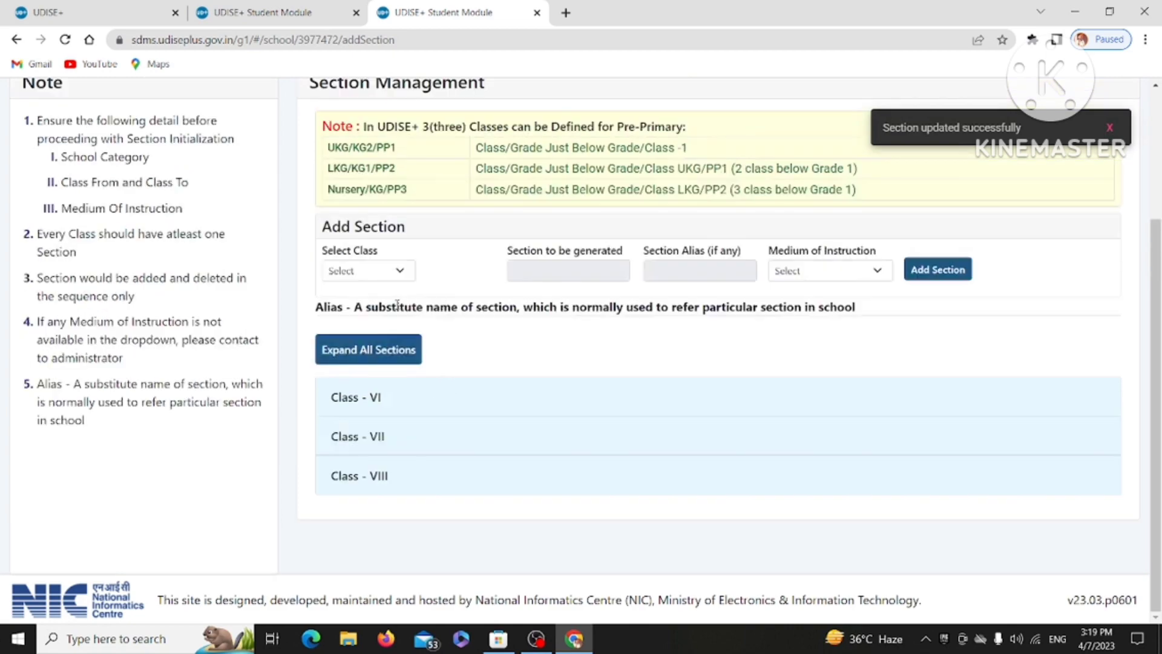
# Set Class VIII Section A's medium of instruction to 4-Hindi and save it.
pyautogui.click(410, 353)
pyautogui.scroll(-4, 576, 329)
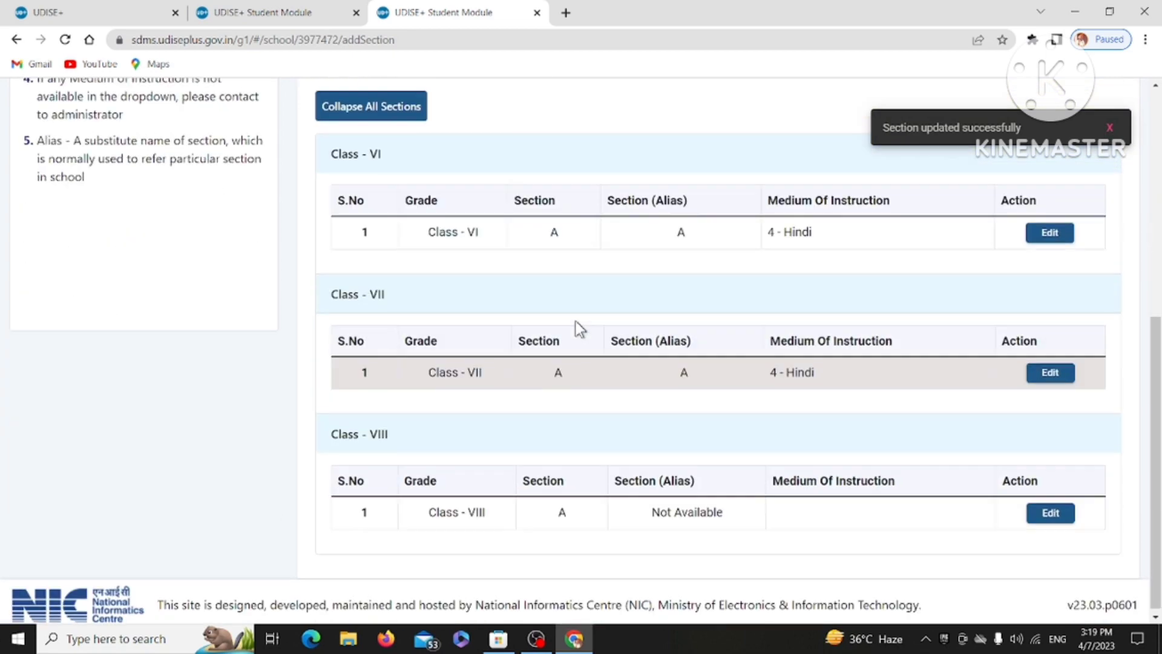
pyautogui.click(1051, 508)
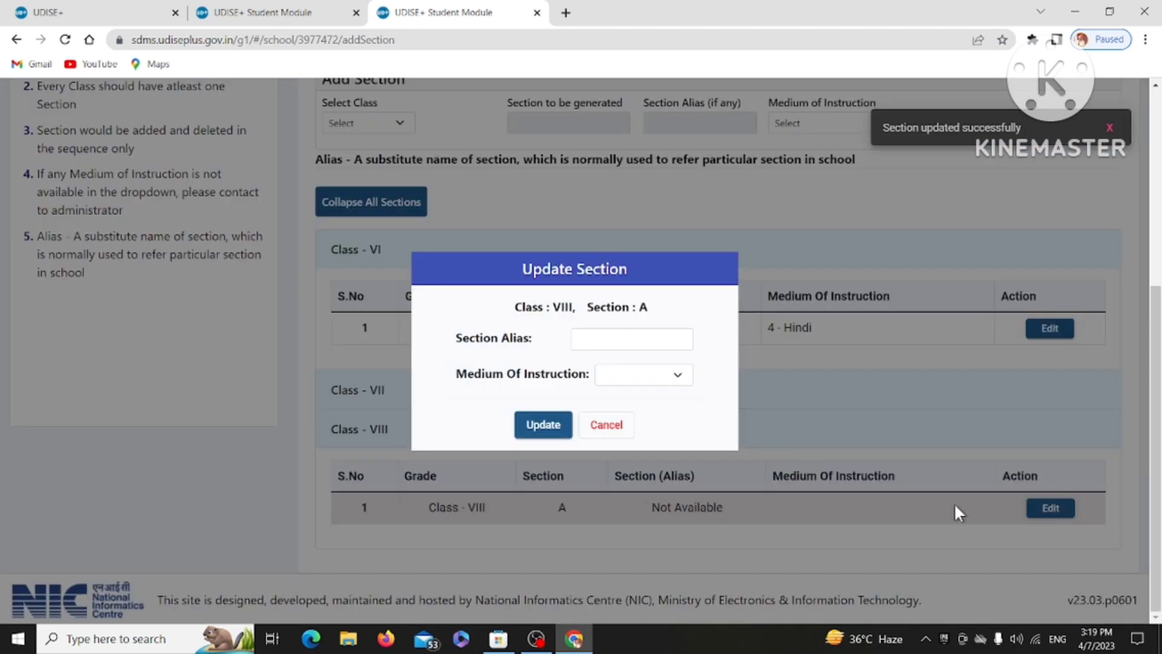
pyautogui.click(618, 338)
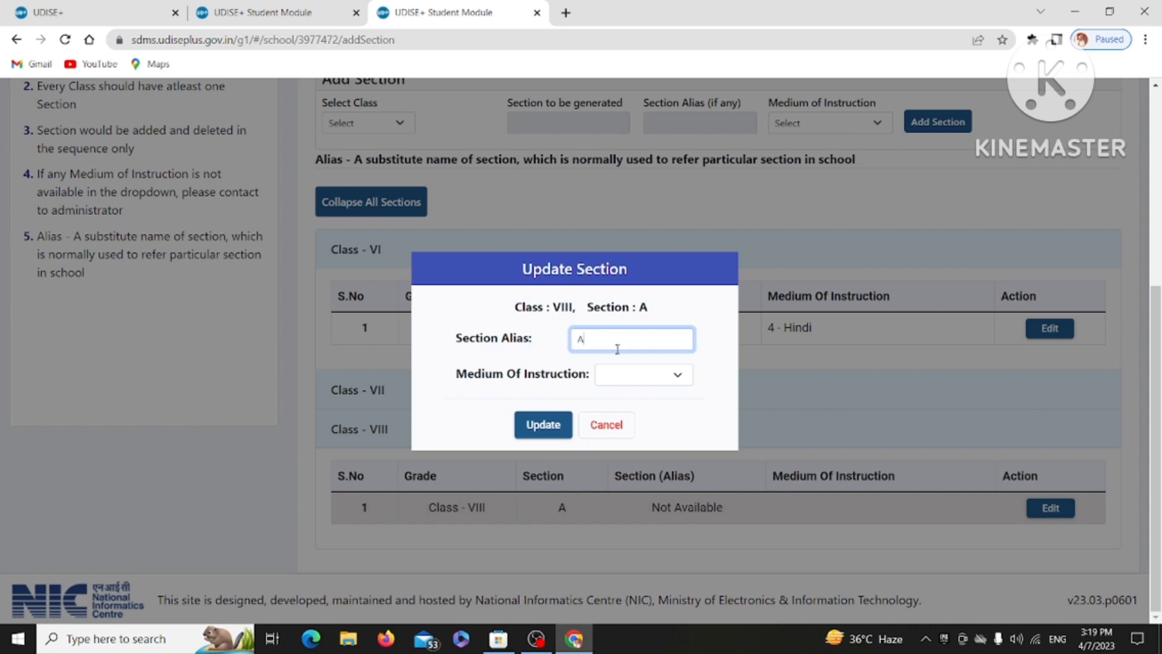
pyautogui.click(624, 375)
pyautogui.click(620, 408)
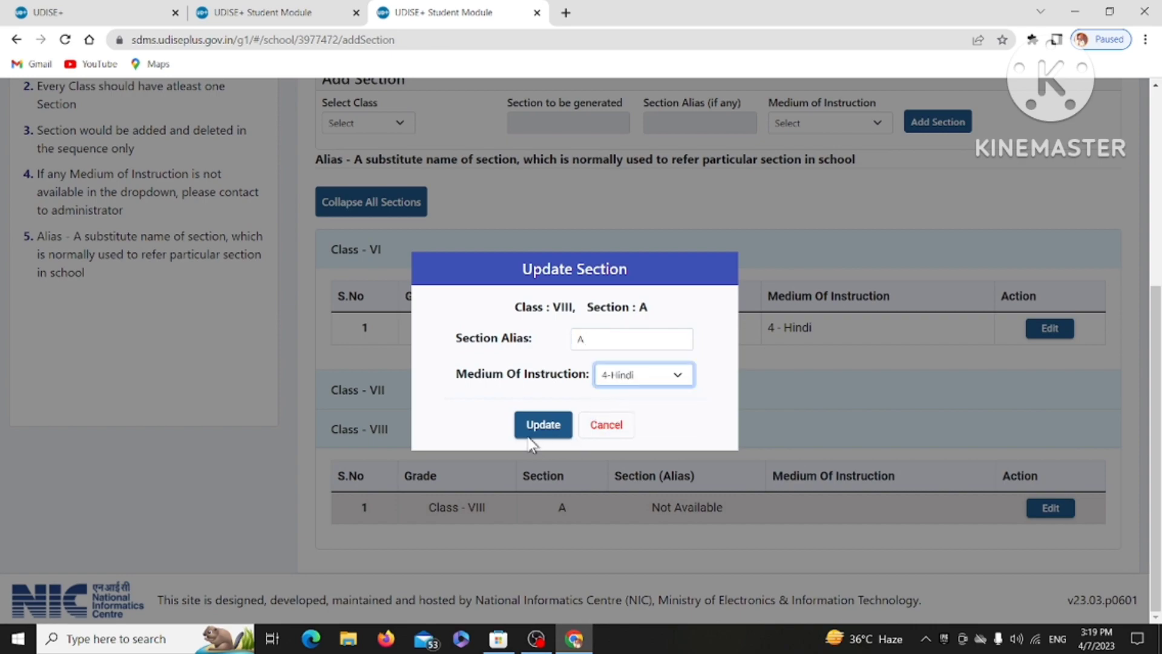
pyautogui.click(535, 424)
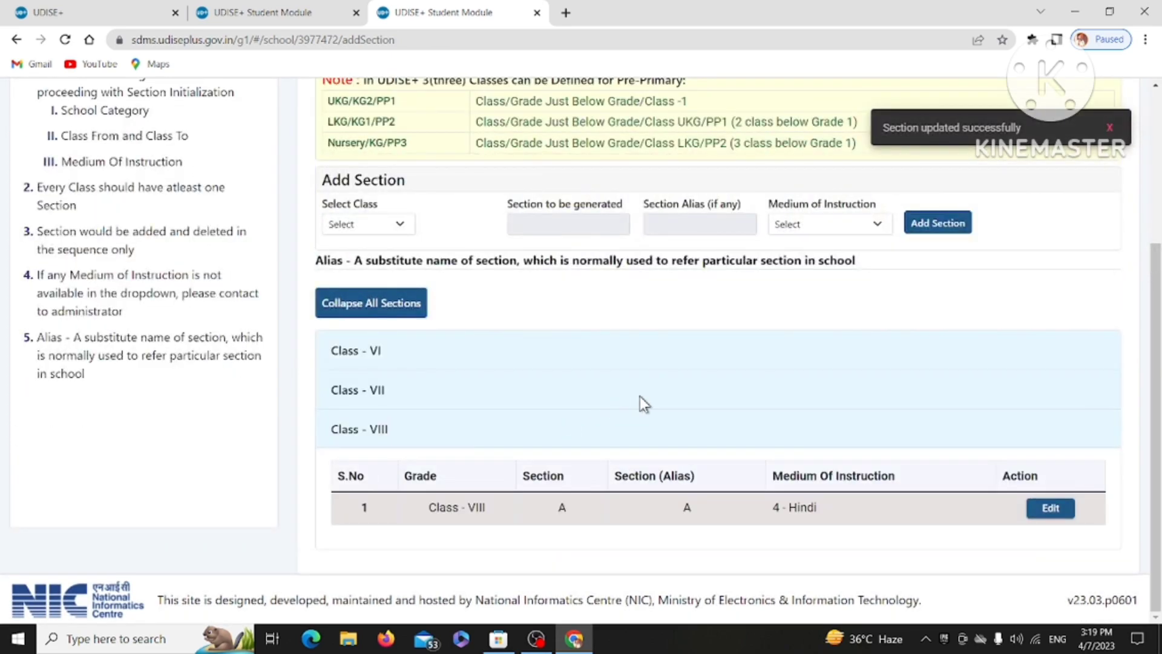
pyautogui.scroll(5, 640, 397)
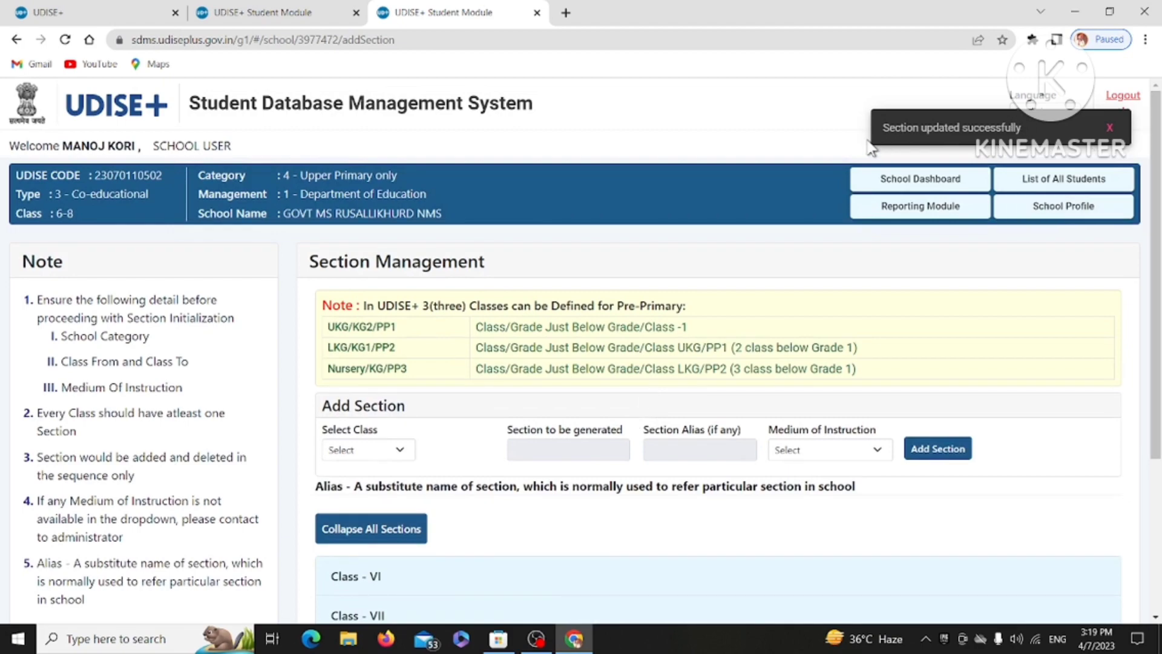
# From the School Dashboard, open and browse the Class VI student list.
pyautogui.click(920, 180)
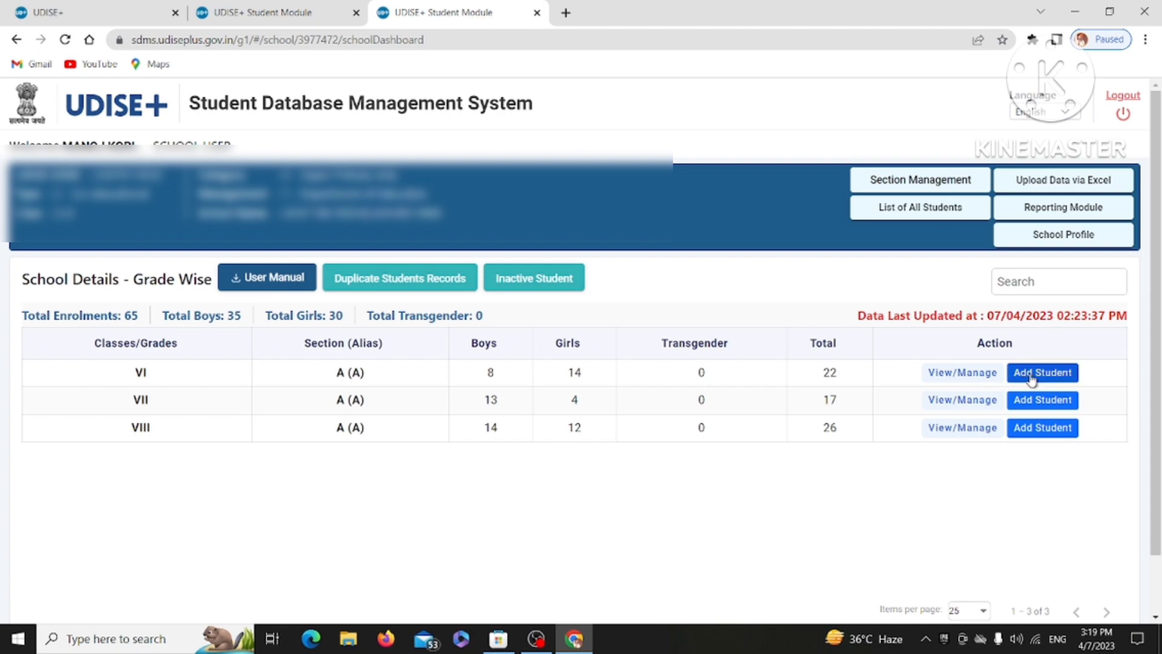
pyautogui.click(964, 373)
pyautogui.scroll(-10, 968, 381)
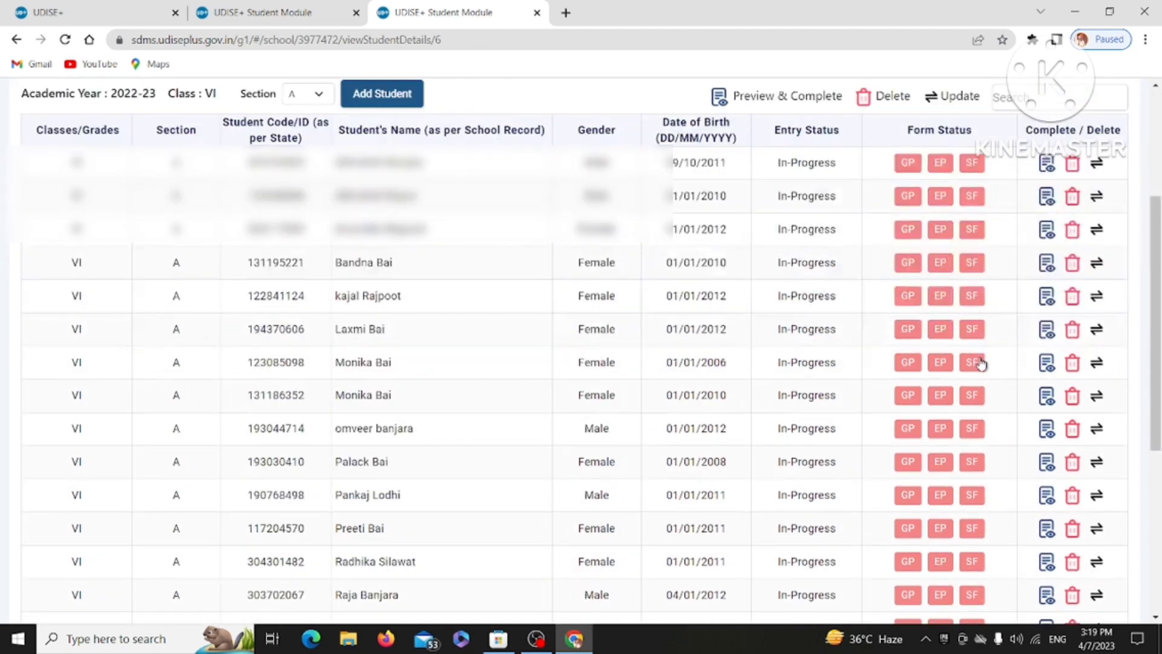
pyautogui.scroll(10, 986, 358)
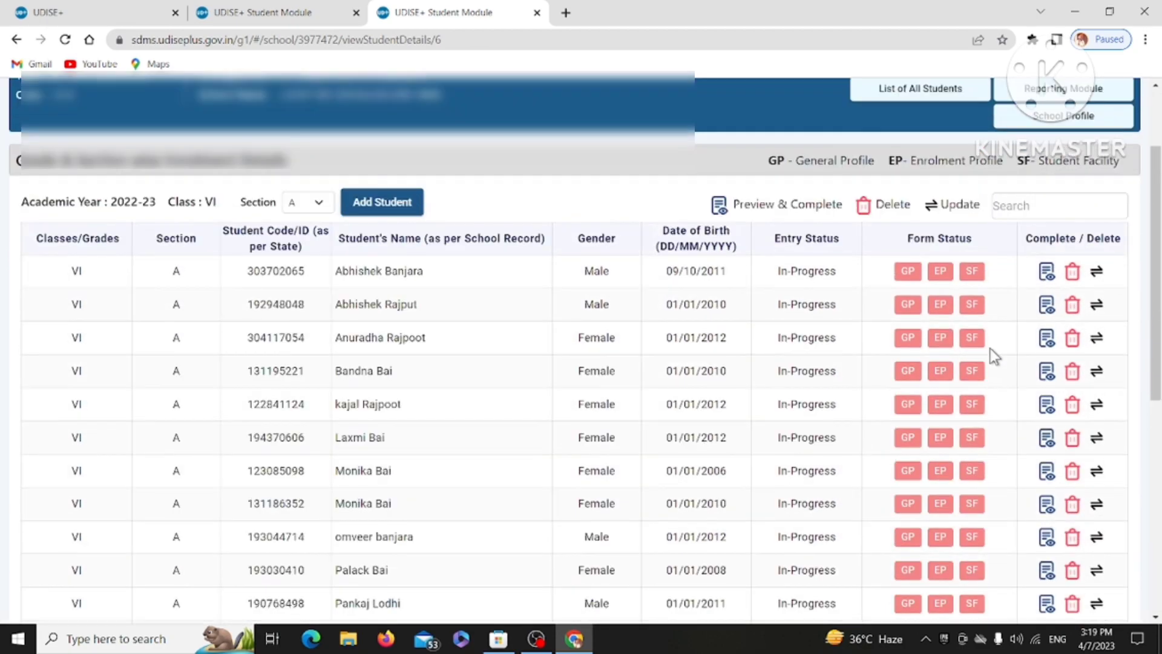
pyautogui.scroll(-9, 992, 355)
pyautogui.scroll(-1, 994, 356)
pyautogui.scroll(10, 993, 356)
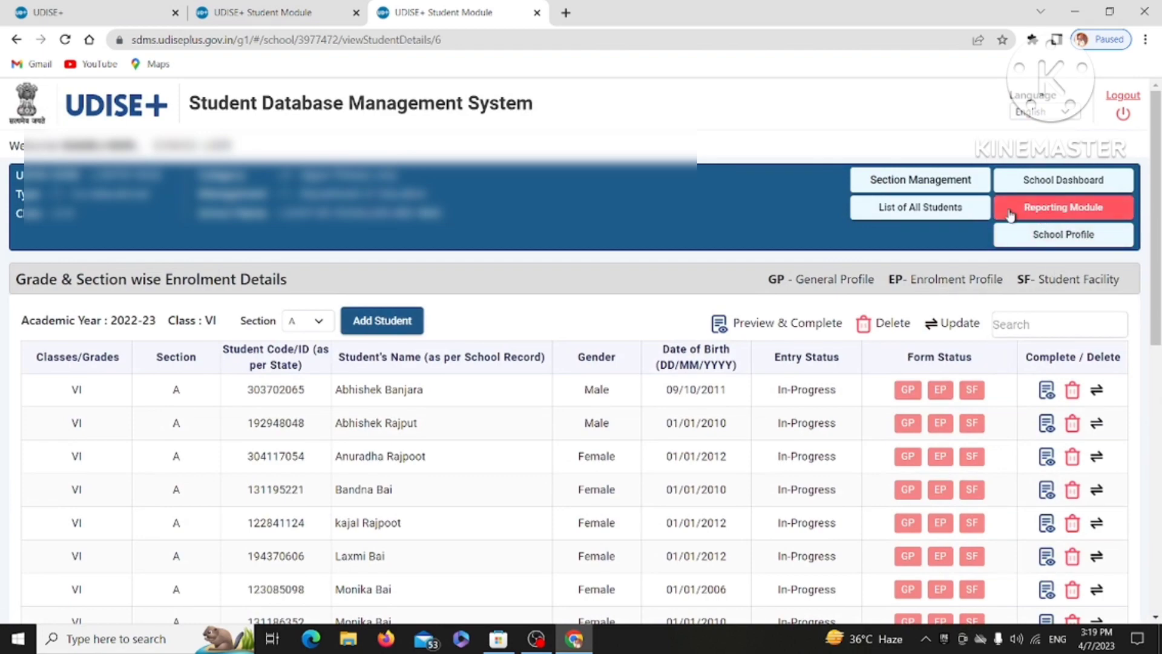
# Open the List of All Students and scroll through the 65 In-Progress entries.
pyautogui.click(908, 212)
pyautogui.scroll(-6, 862, 292)
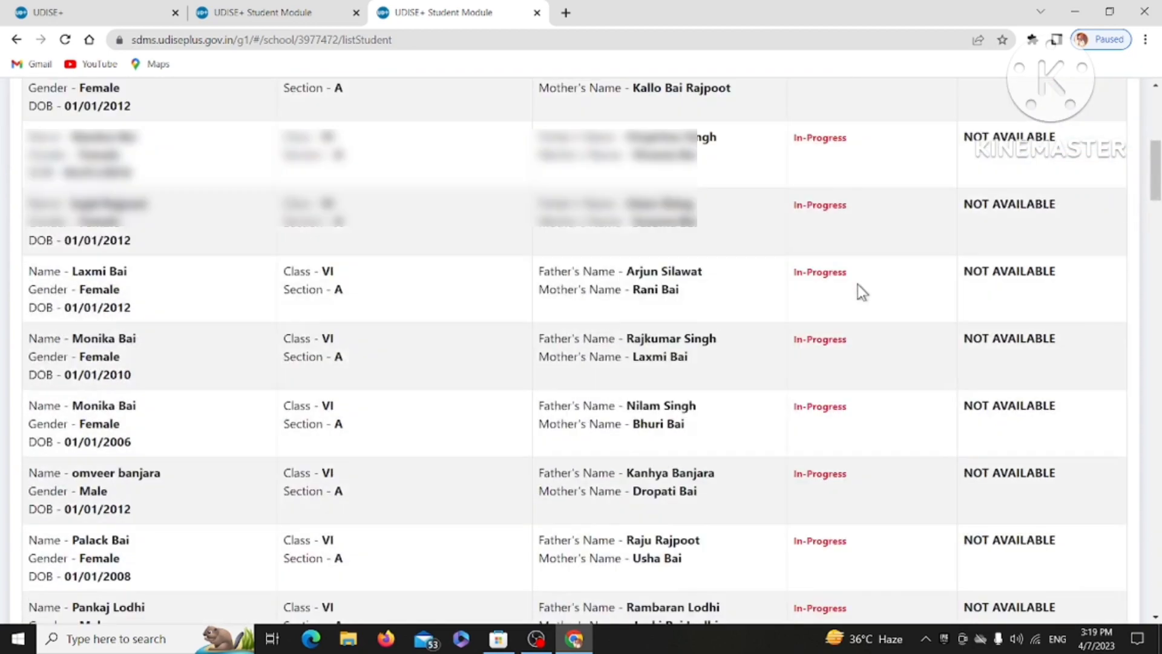
pyautogui.scroll(-20, 858, 284)
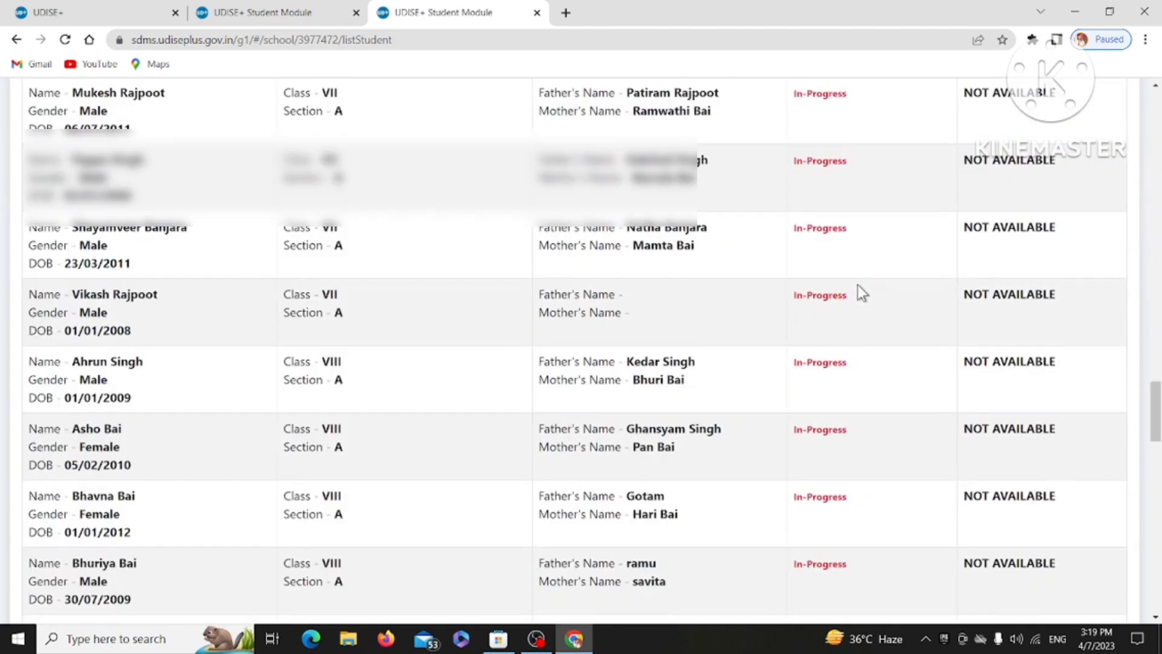
pyautogui.scroll(-20, 858, 286)
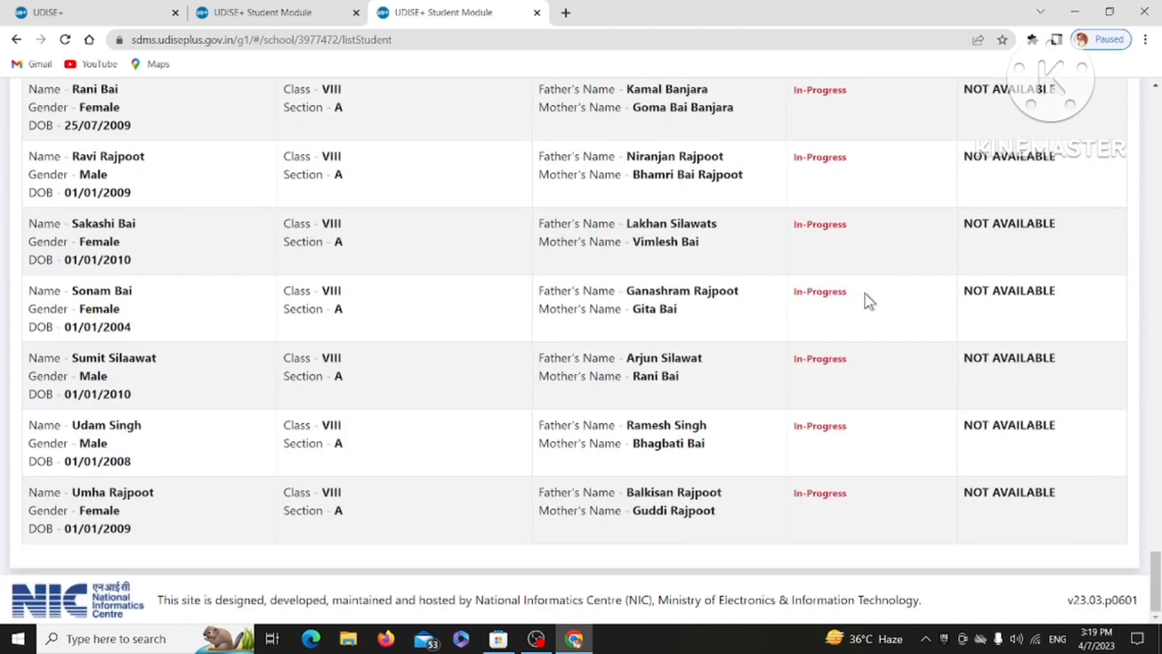
pyautogui.scroll(20, 866, 293)
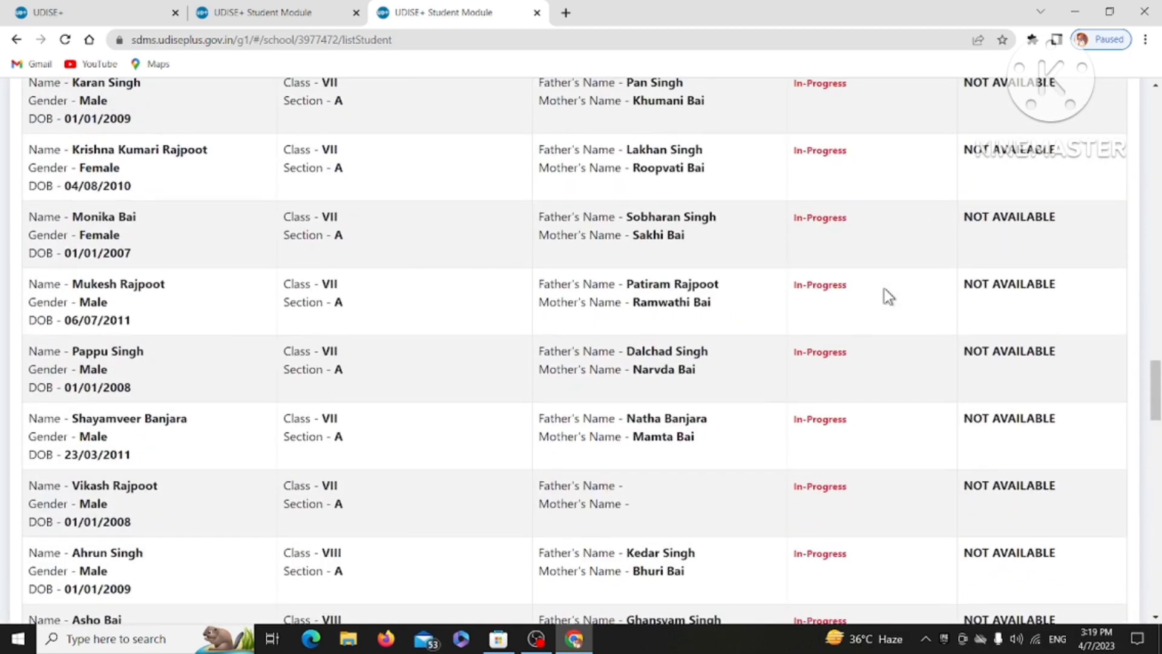
pyautogui.scroll(20, 888, 296)
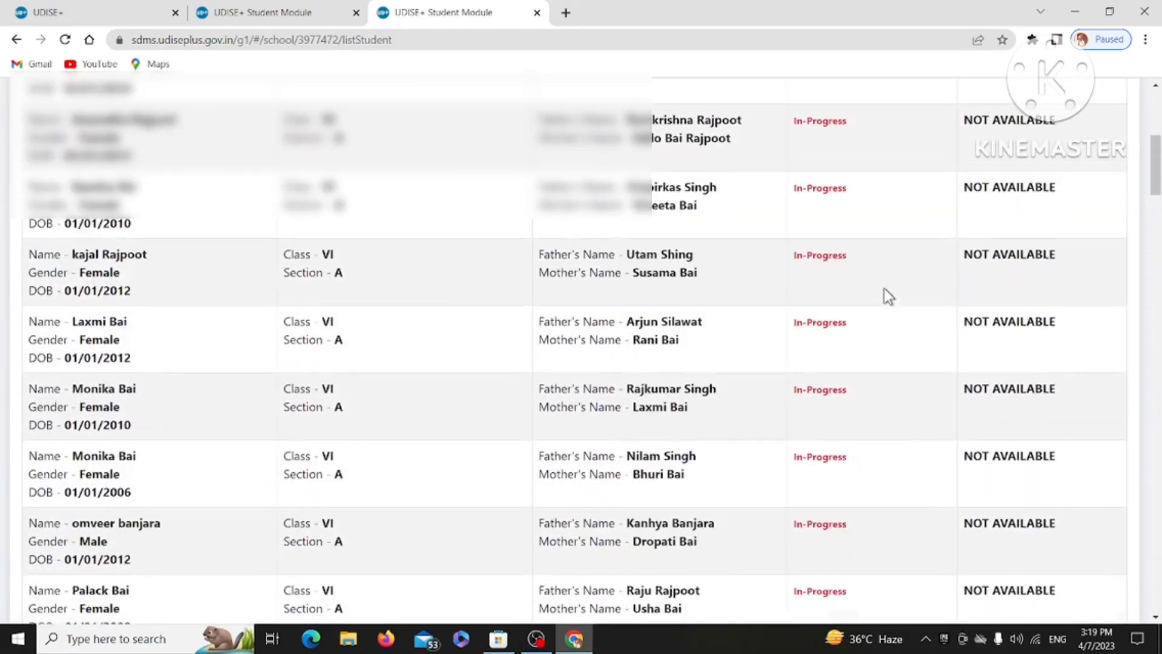
pyautogui.scroll(7, 888, 297)
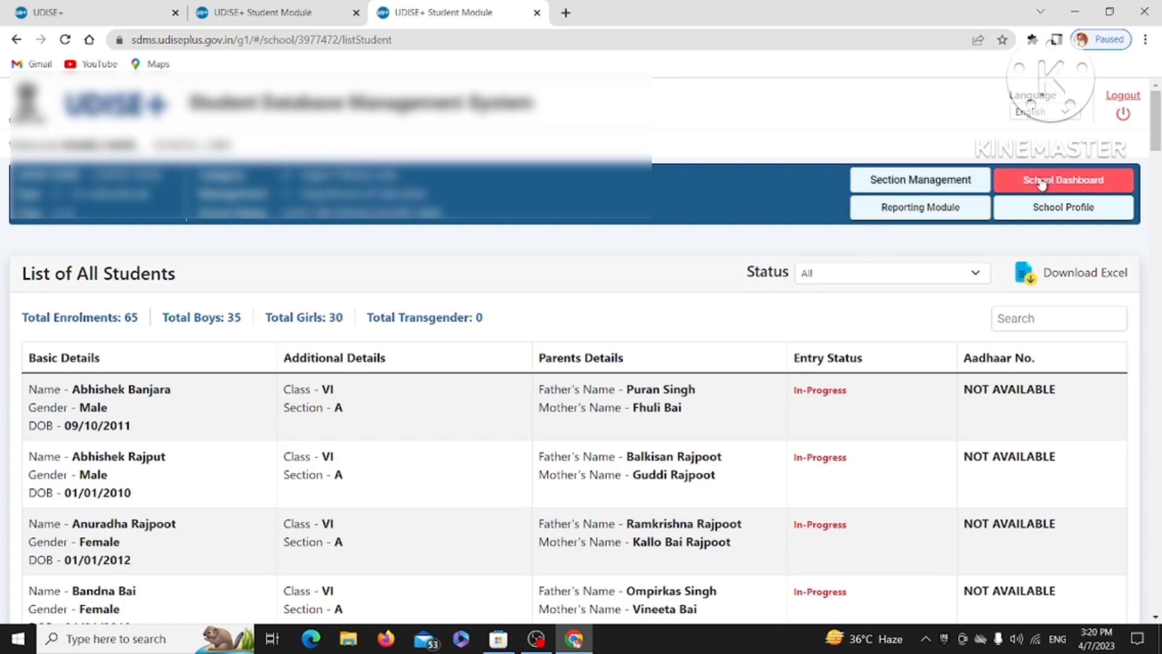
# Return to the School Dashboard, keeping the interface language as English.
pyautogui.click(1020, 179)
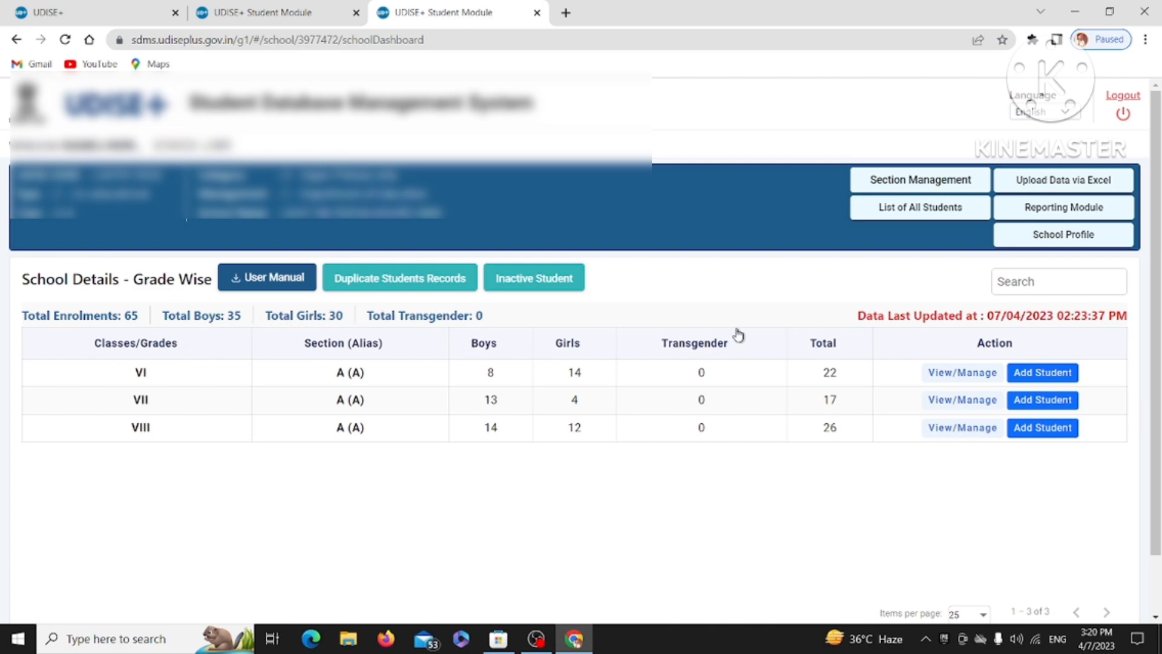
pyautogui.click(1059, 117)
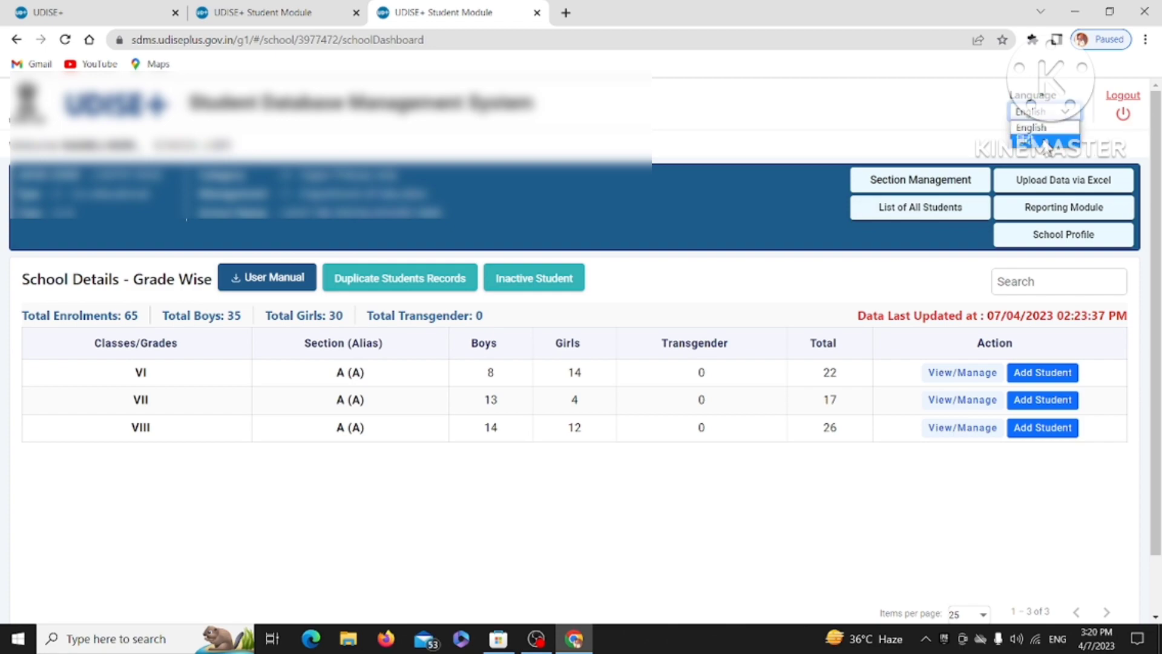
pyautogui.click(1056, 126)
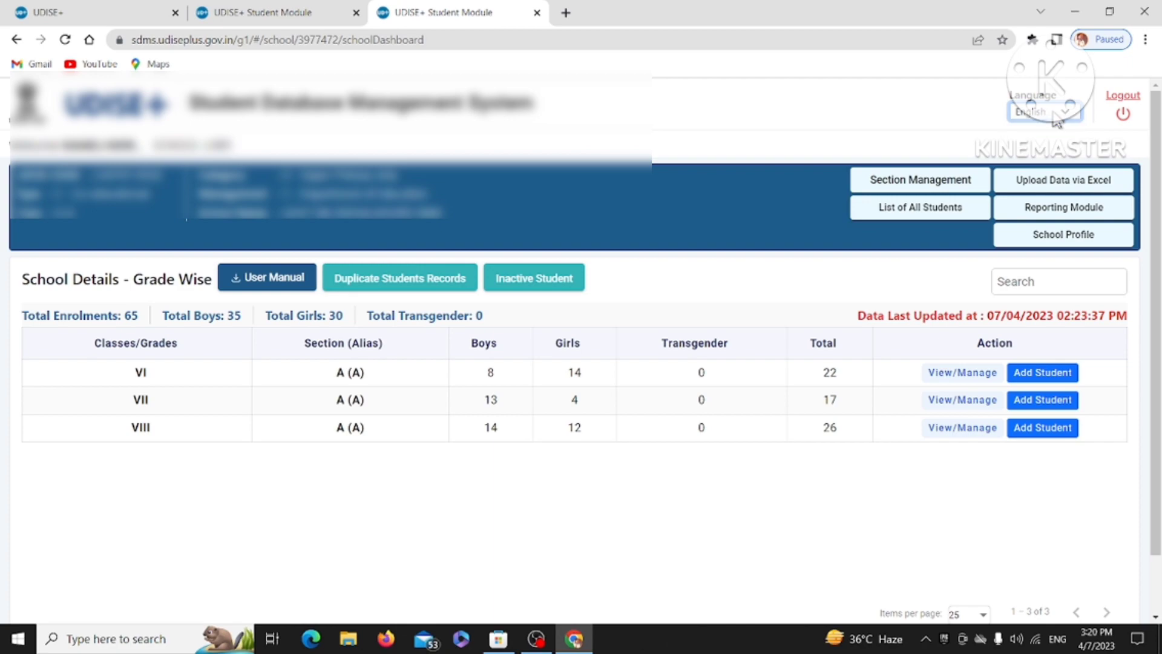
pyautogui.click(952, 374)
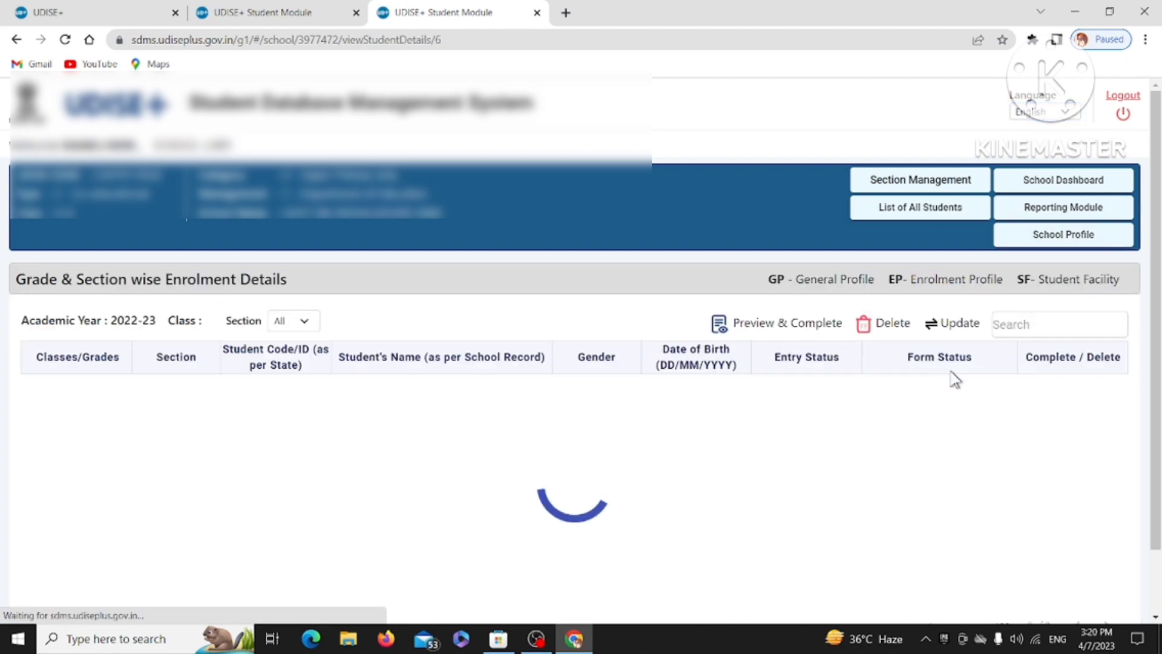
pyautogui.scroll(-7, 953, 378)
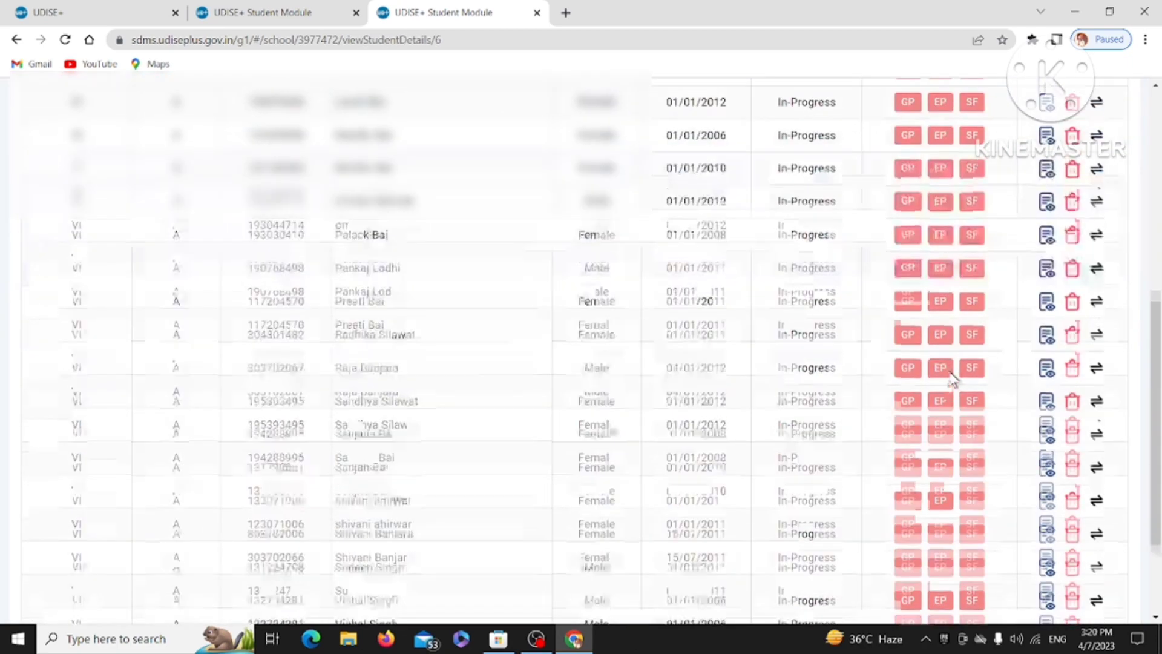
pyautogui.scroll(8, 954, 379)
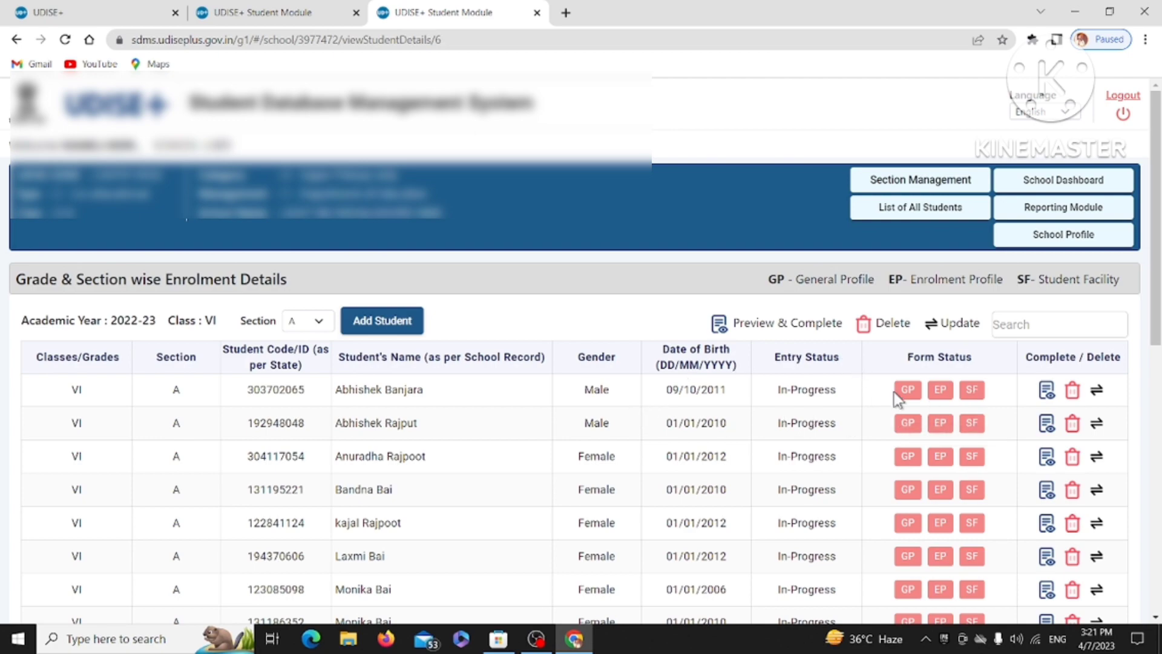
# Open the first Class VI student's General Profile and scroll through its fields.
pyautogui.click(911, 391)
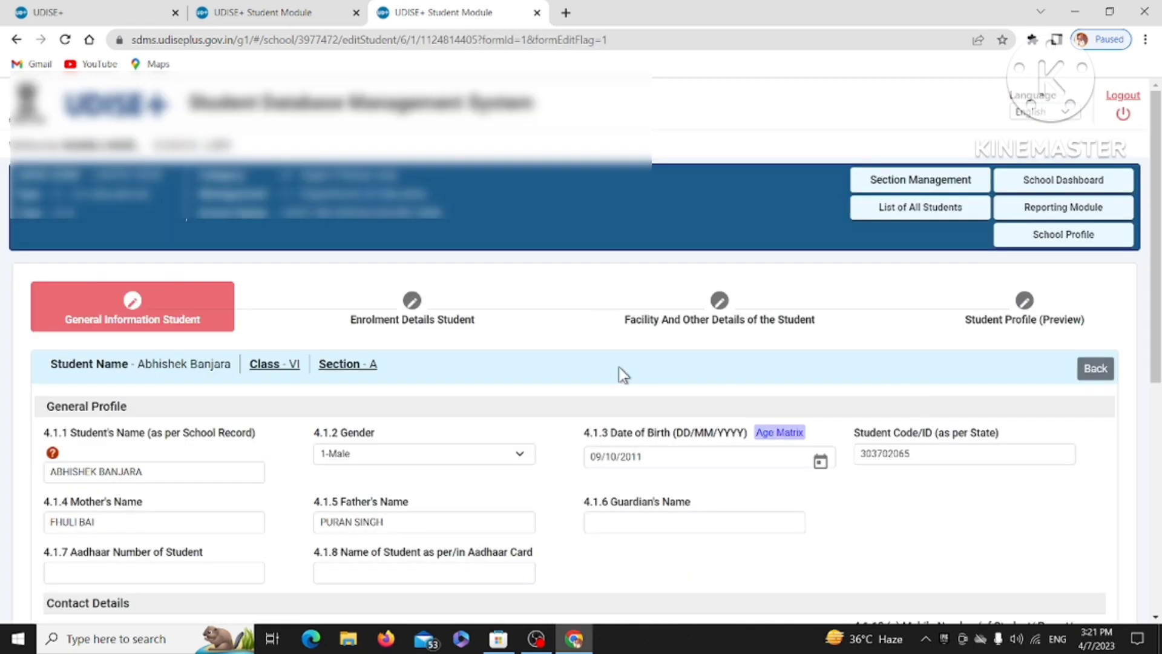
pyautogui.scroll(-3, 623, 369)
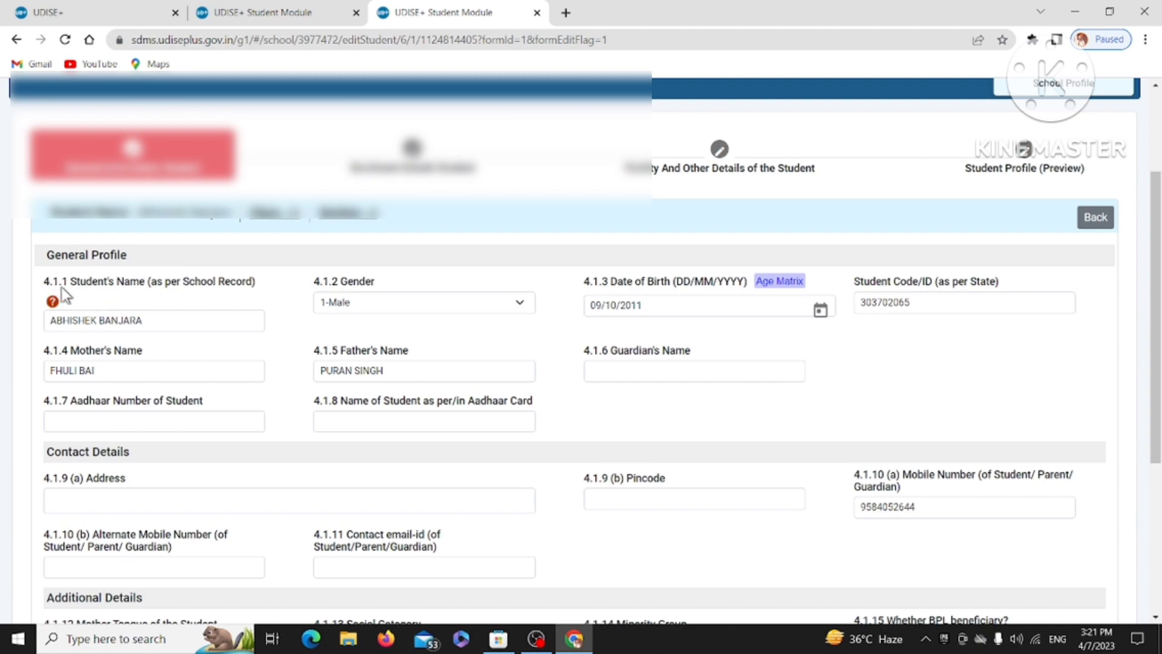
pyautogui.scroll(-3, 242, 354)
pyautogui.scroll(-2, 242, 354)
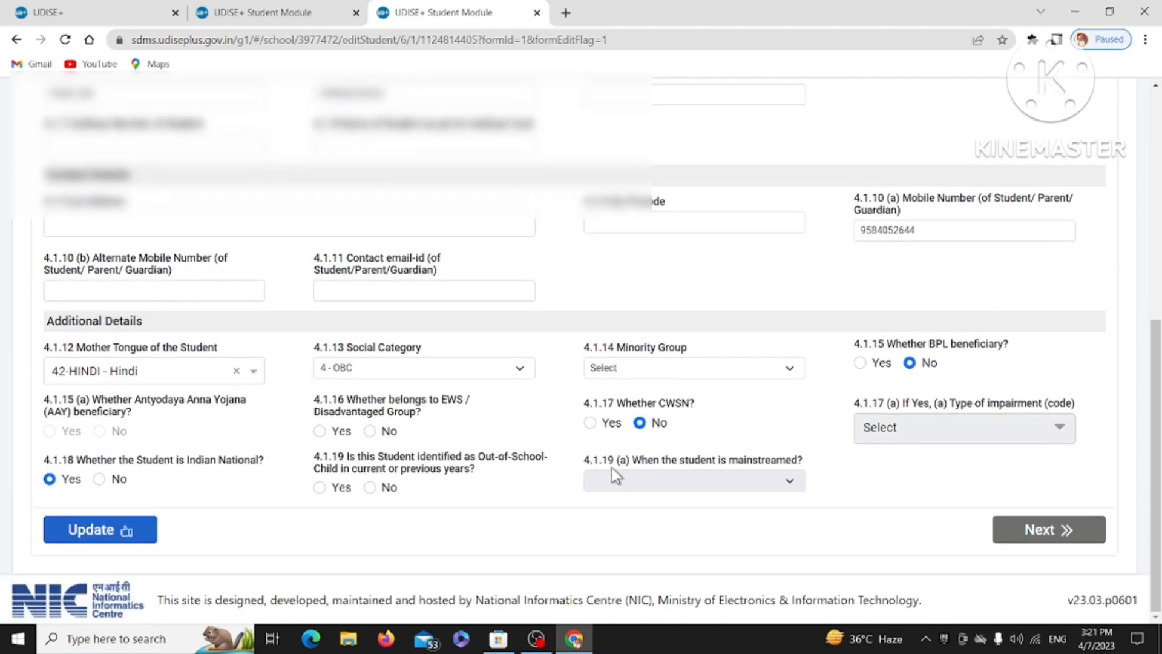
pyautogui.scroll(7, 616, 475)
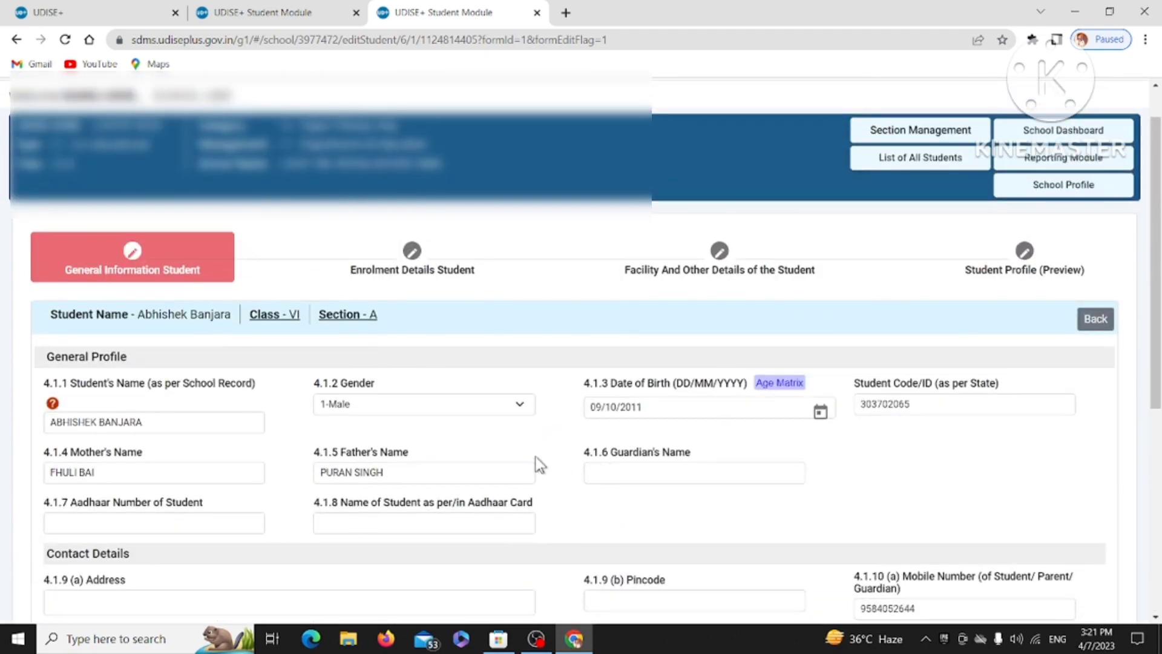
pyautogui.scroll(-1, 539, 466)
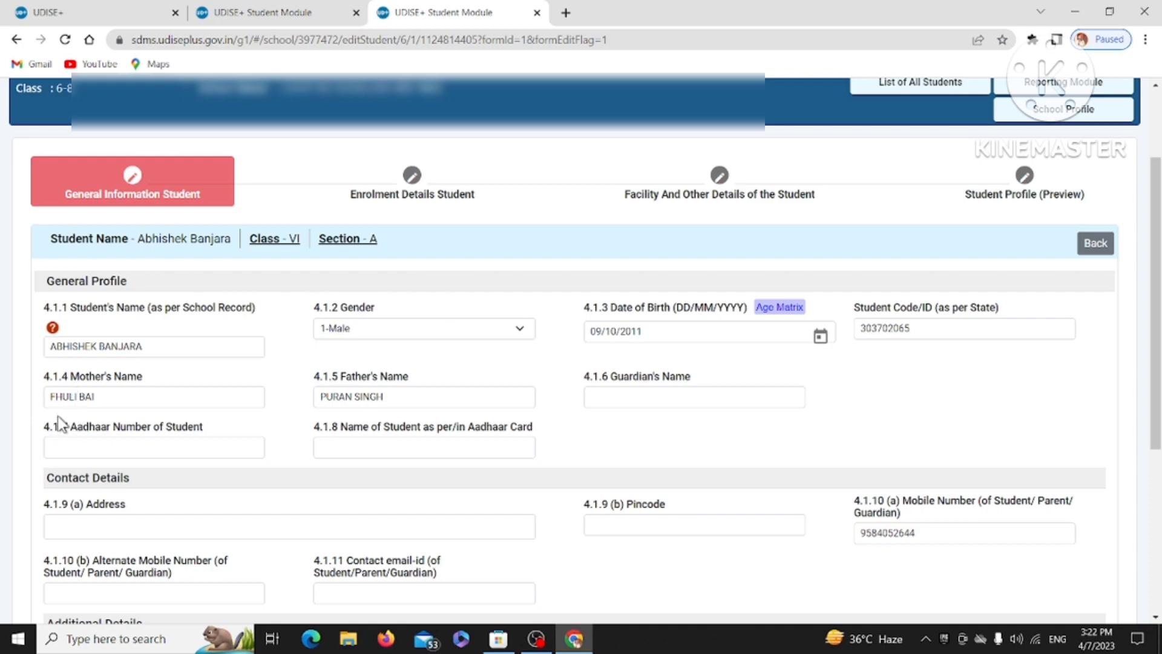
# Correct the first letter of the mother's name to 'B'.
pyautogui.click(52, 396)
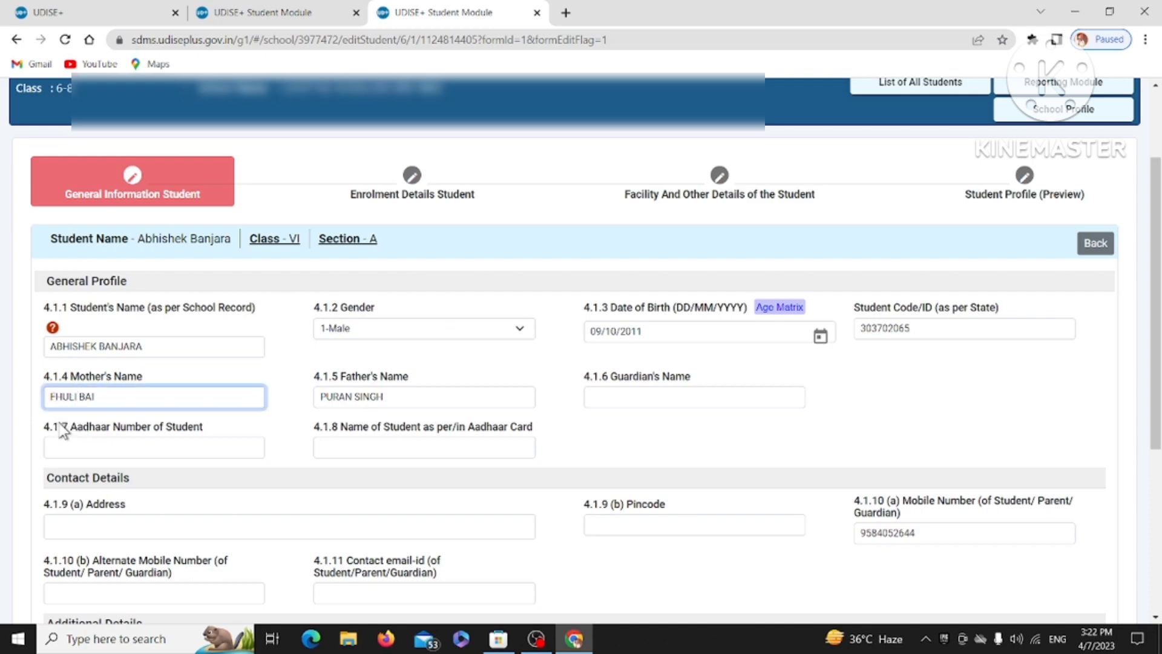
pyautogui.press('BackSpace')
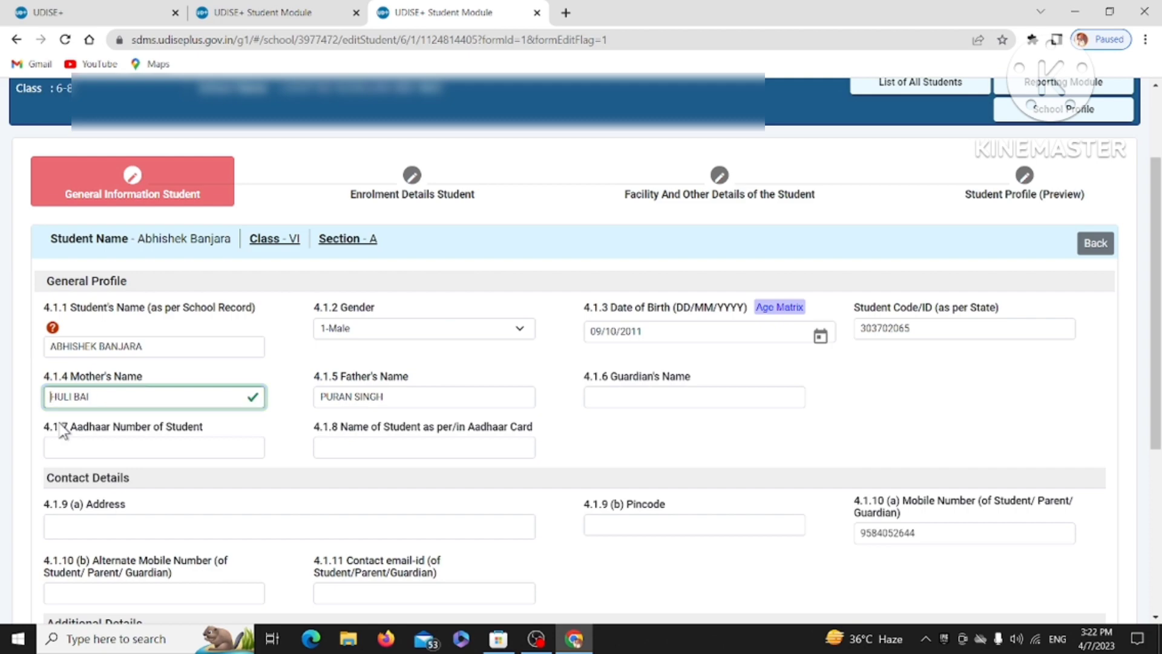
pyautogui.write('B')
# Enter the student's Aadhaar number and name as per Aadhaar, then go to Address.
pyautogui.scroll(-2, 430, 381)
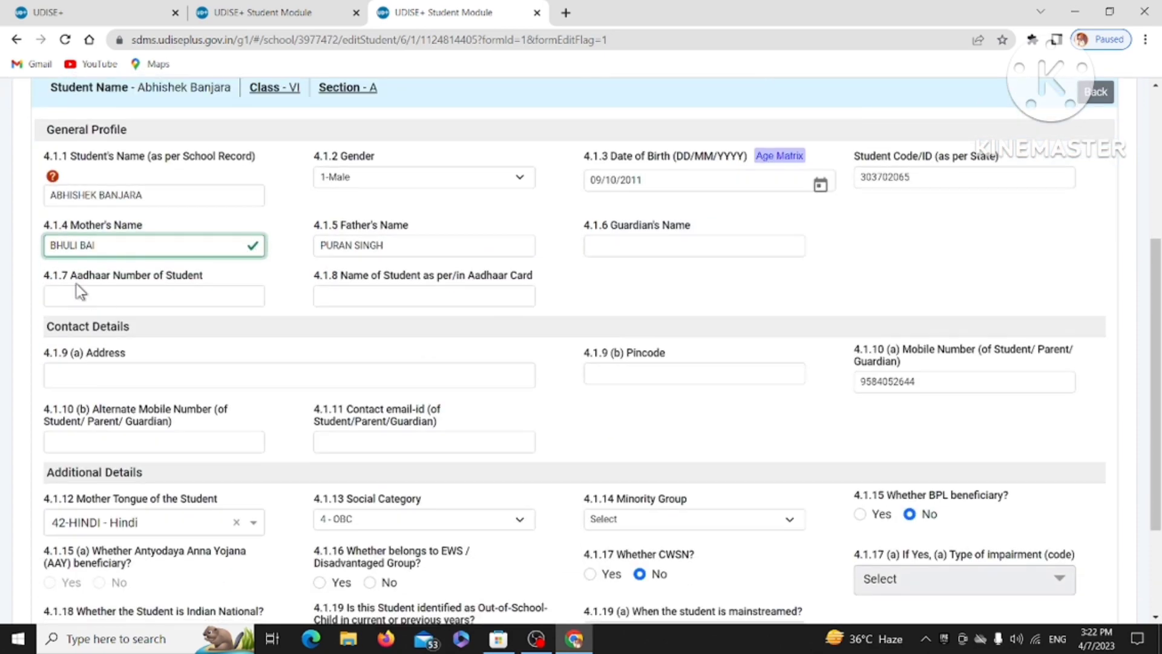
pyautogui.click(102, 299)
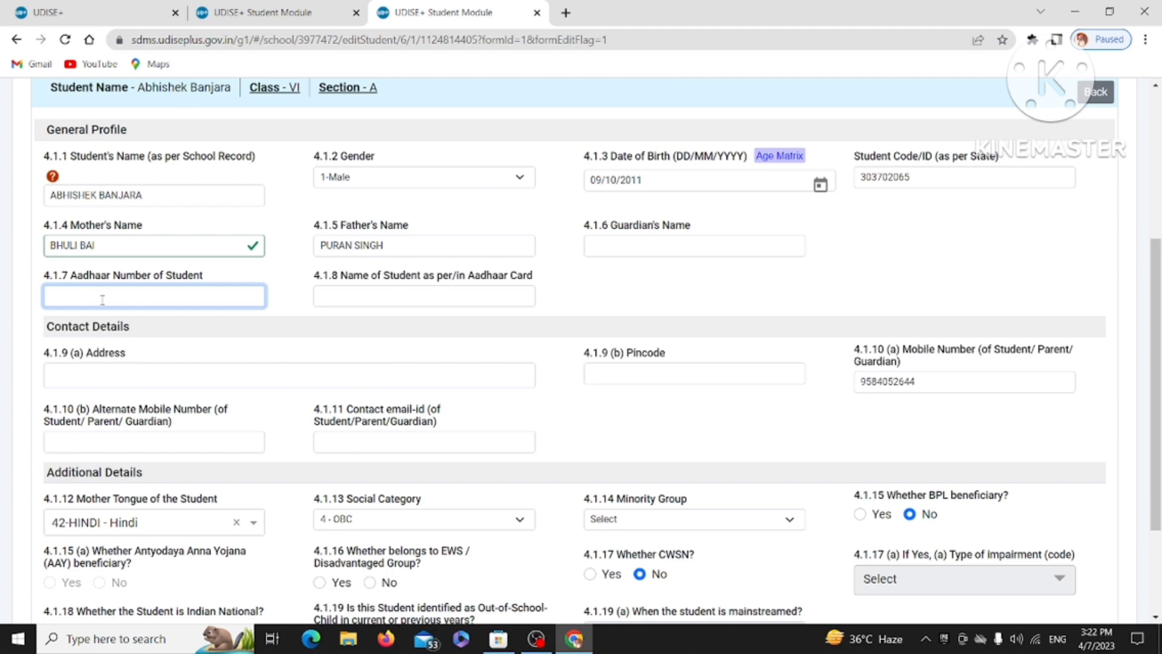
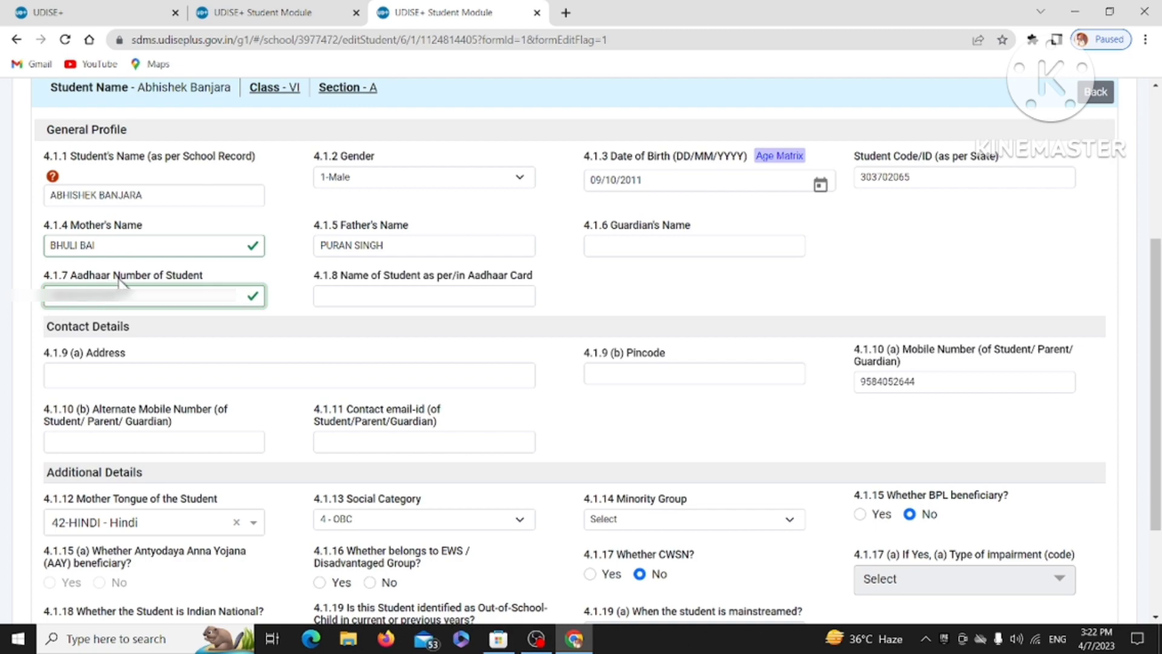
pyautogui.click(362, 293)
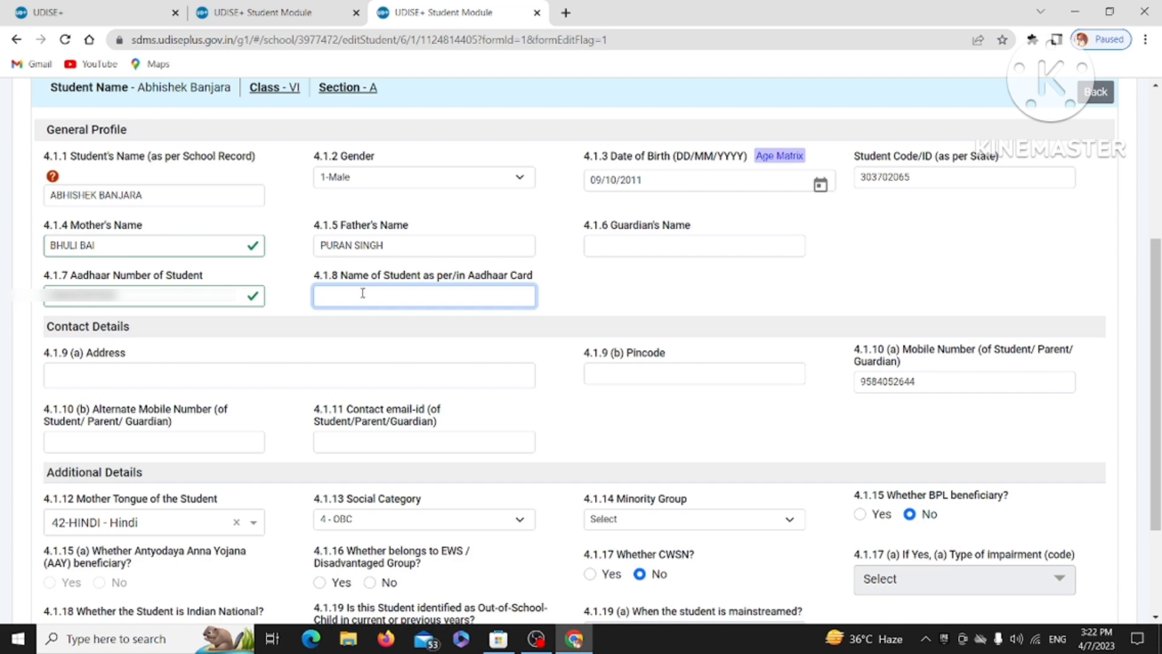
pyautogui.write('A')
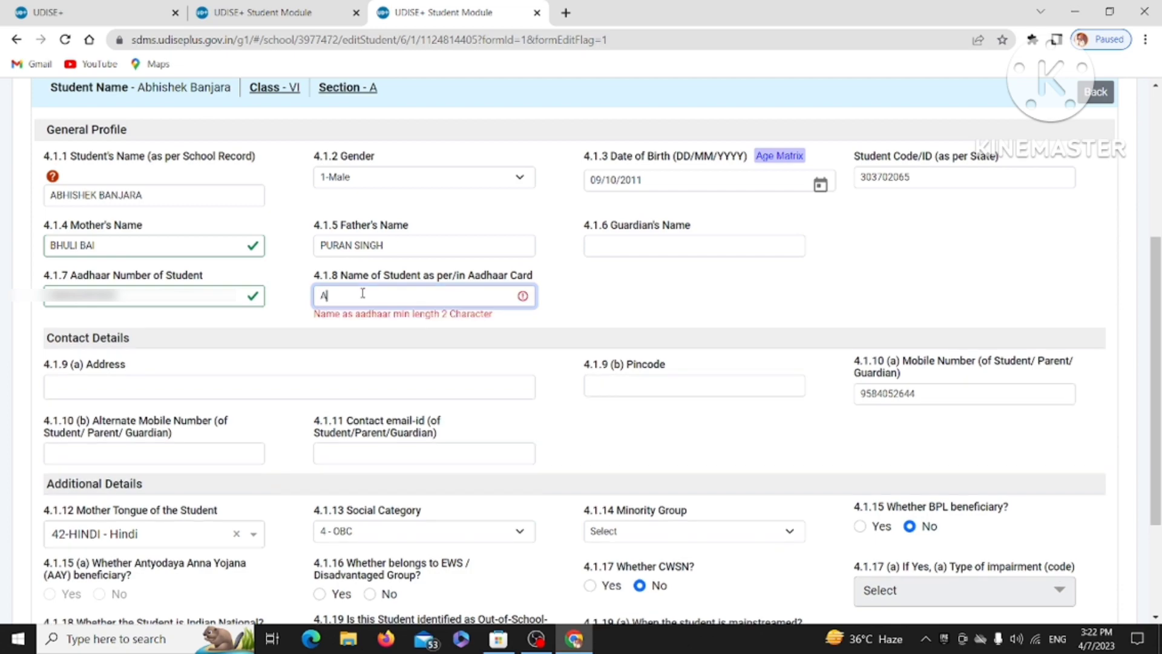
pyautogui.write('BHISHEK')
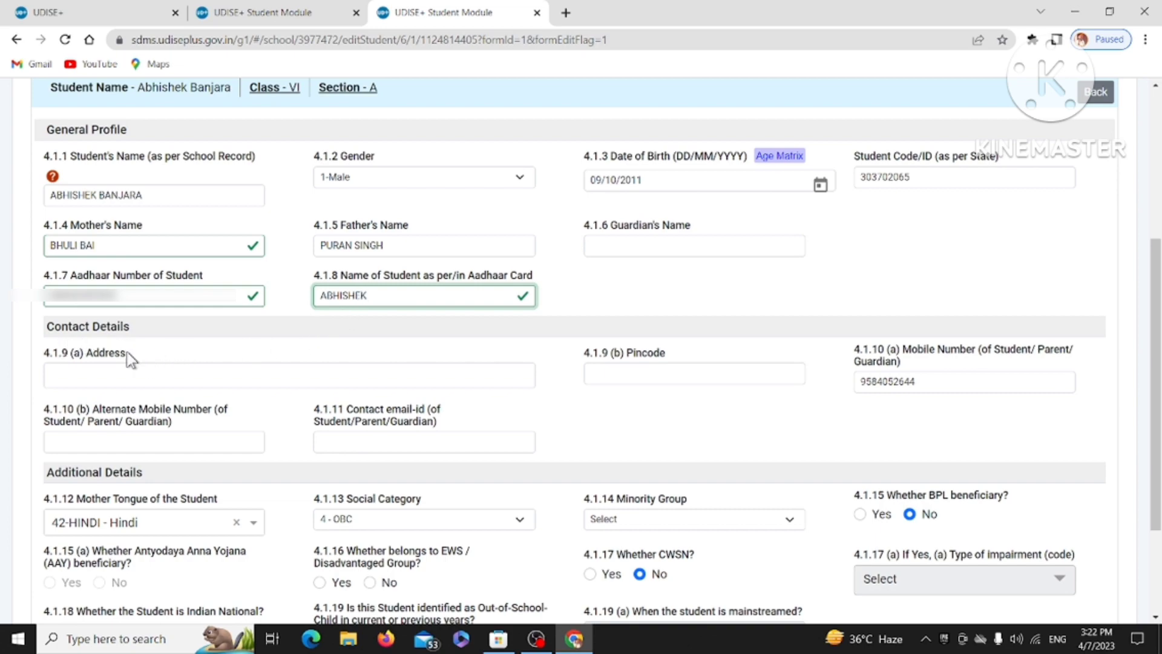
pyautogui.click(96, 377)
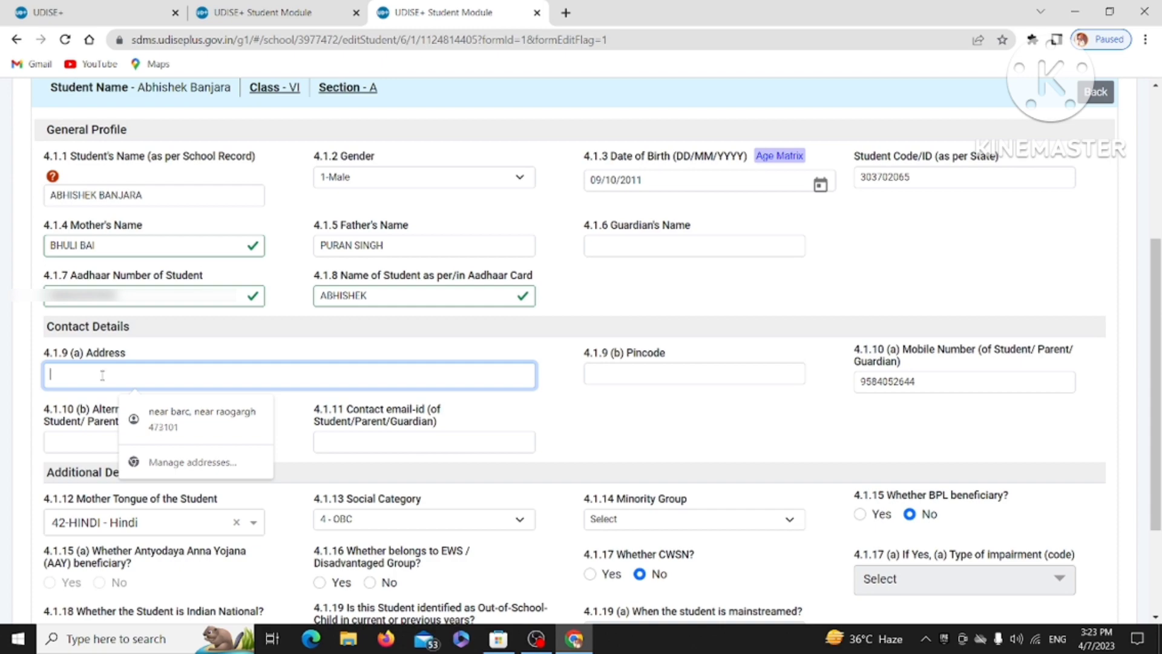
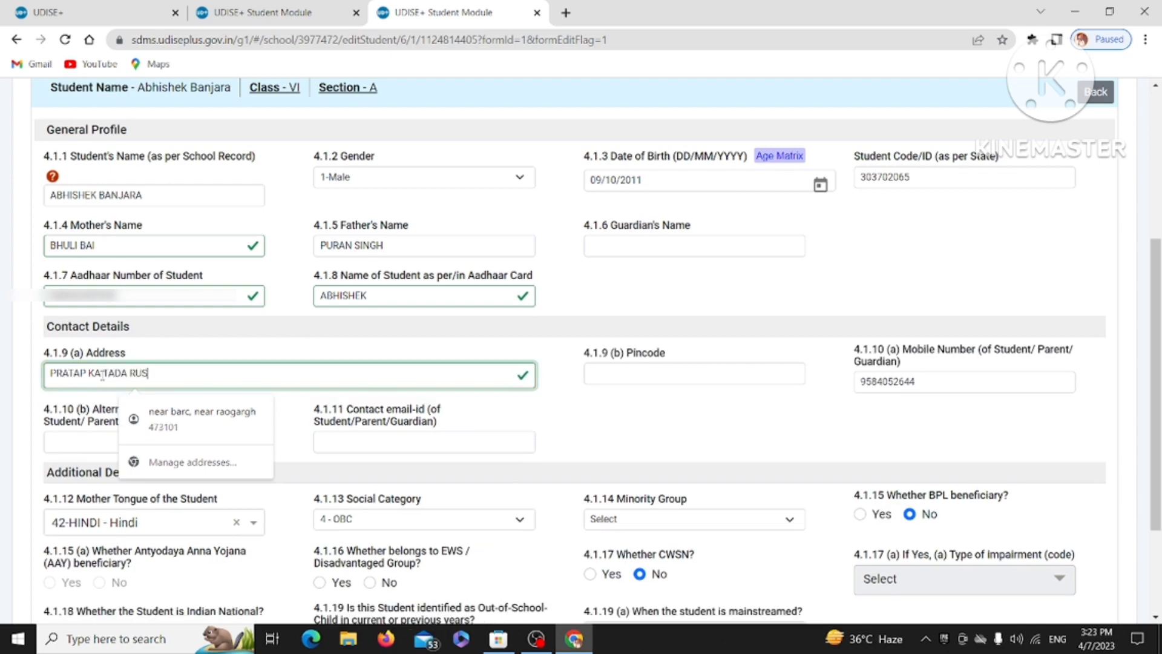
pyautogui.click(641, 372)
pyautogui.click(691, 402)
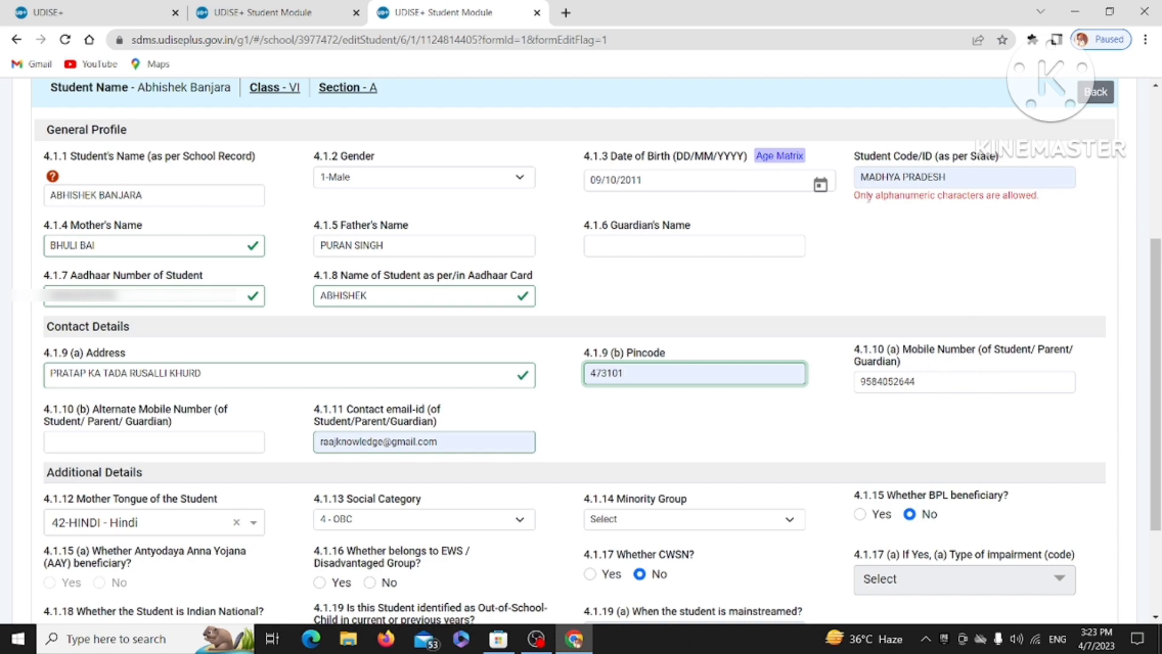
pyautogui.click(969, 179)
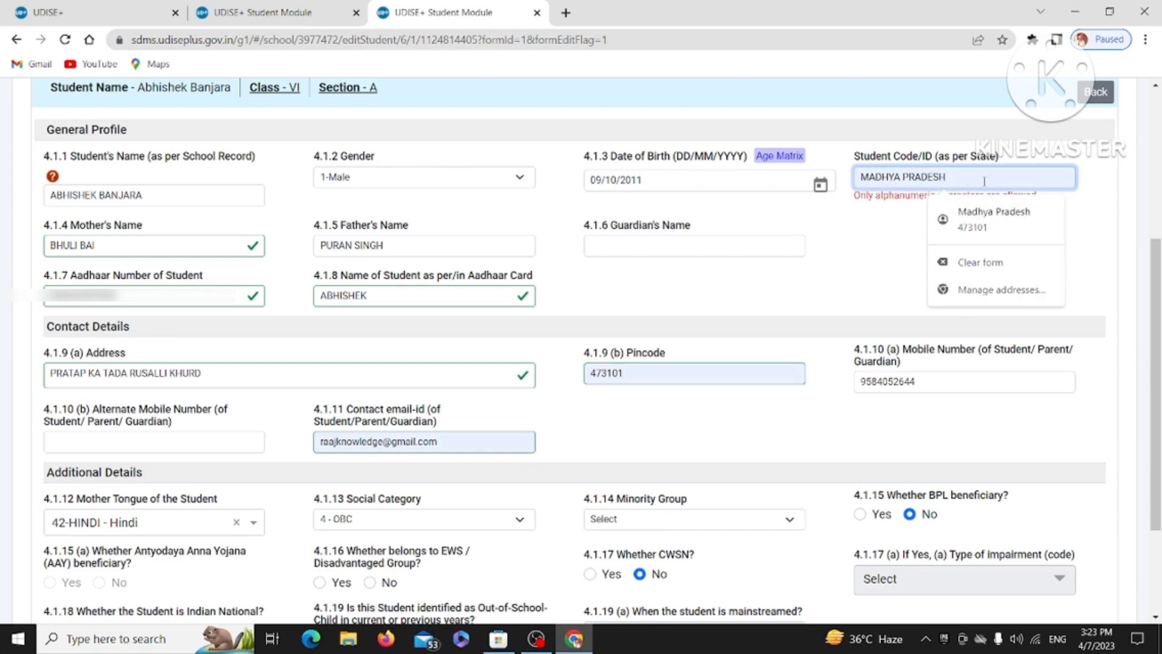
pyautogui.press('BackSpace')
pyautogui.press('BackSpace')
pyautogui.press('BackSpace')
pyautogui.press('BackSpace')
pyautogui.press('BackSpace')
pyautogui.press('BackSpace')
pyautogui.press('BackSpace')
pyautogui.press('BackSpace')
pyautogui.press('BackSpace')
pyautogui.press('BackSpace')
pyautogui.press('BackSpace')
pyautogui.press('BackSpace')
pyautogui.press('BackSpace')
pyautogui.press('BackSpace')
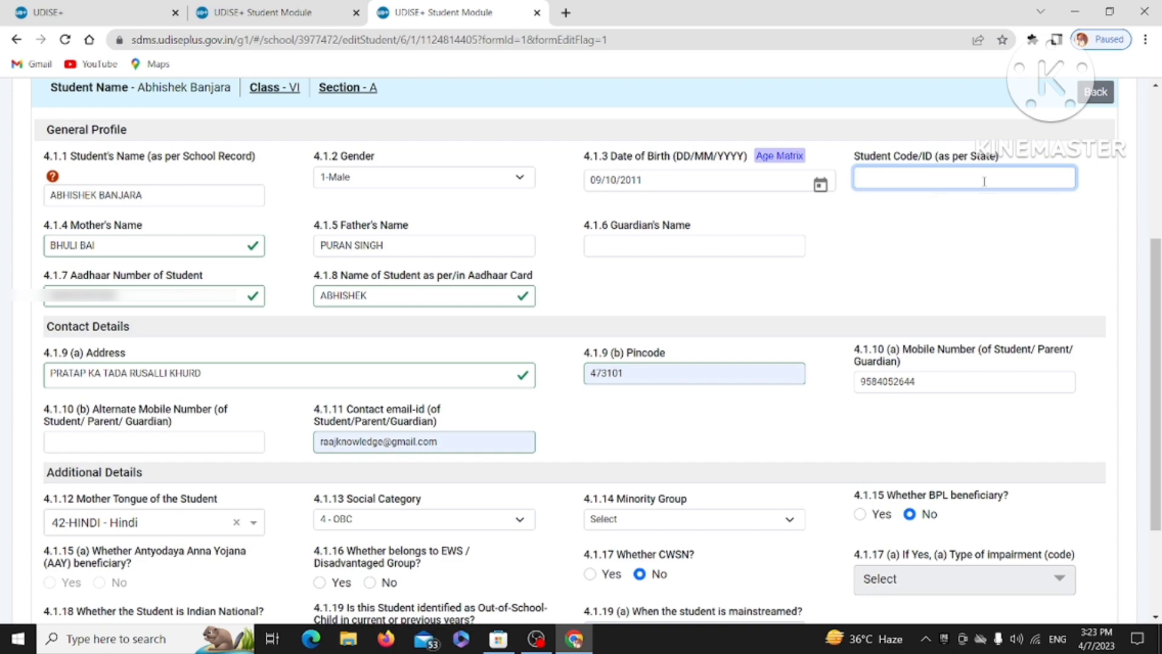
pyautogui.write('303702065')
# Enter the alternate mobile number and clear the autofilled contact e-mail field.
pyautogui.scroll(-1, 944, 278)
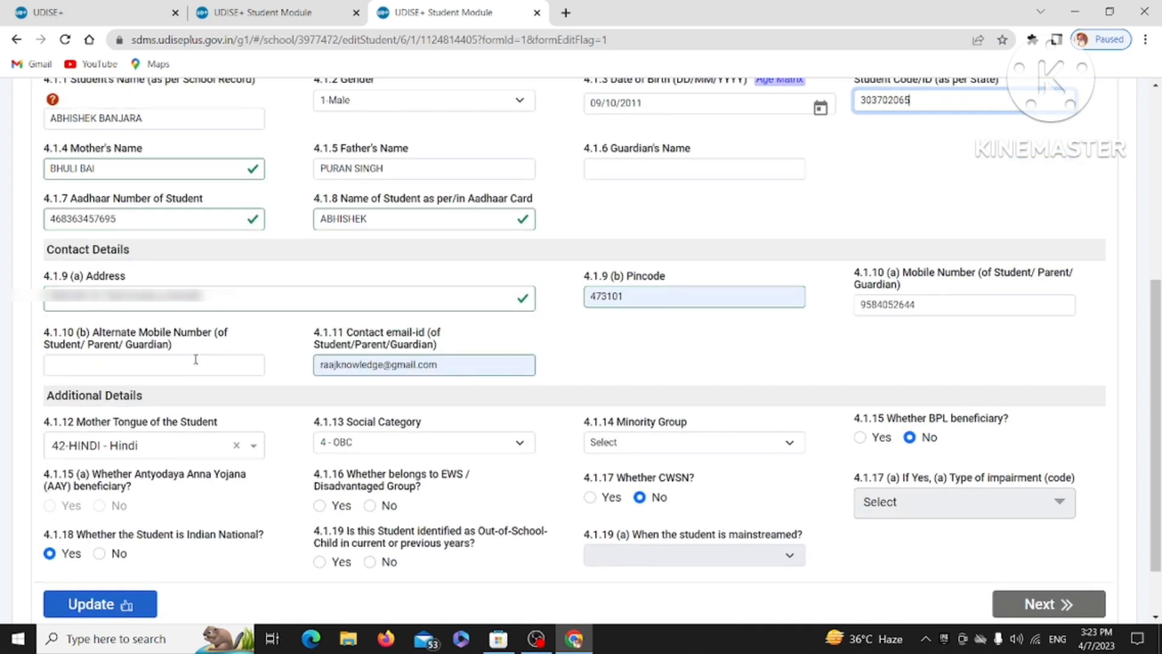
pyautogui.scroll(-1, 195, 359)
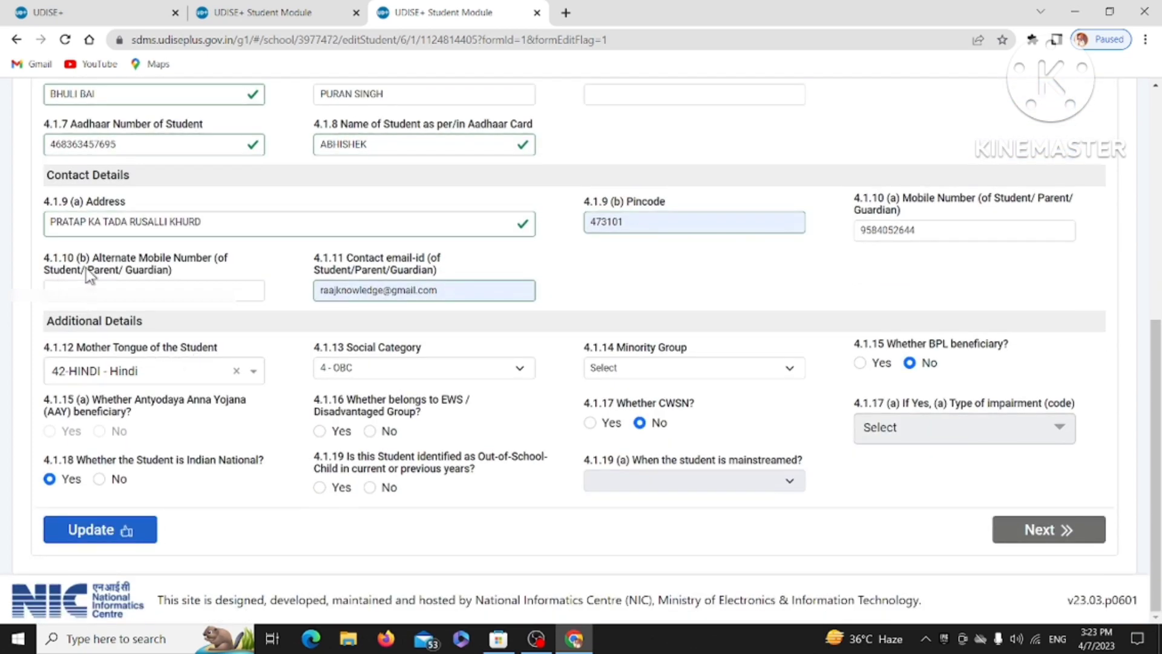
pyautogui.click(106, 284)
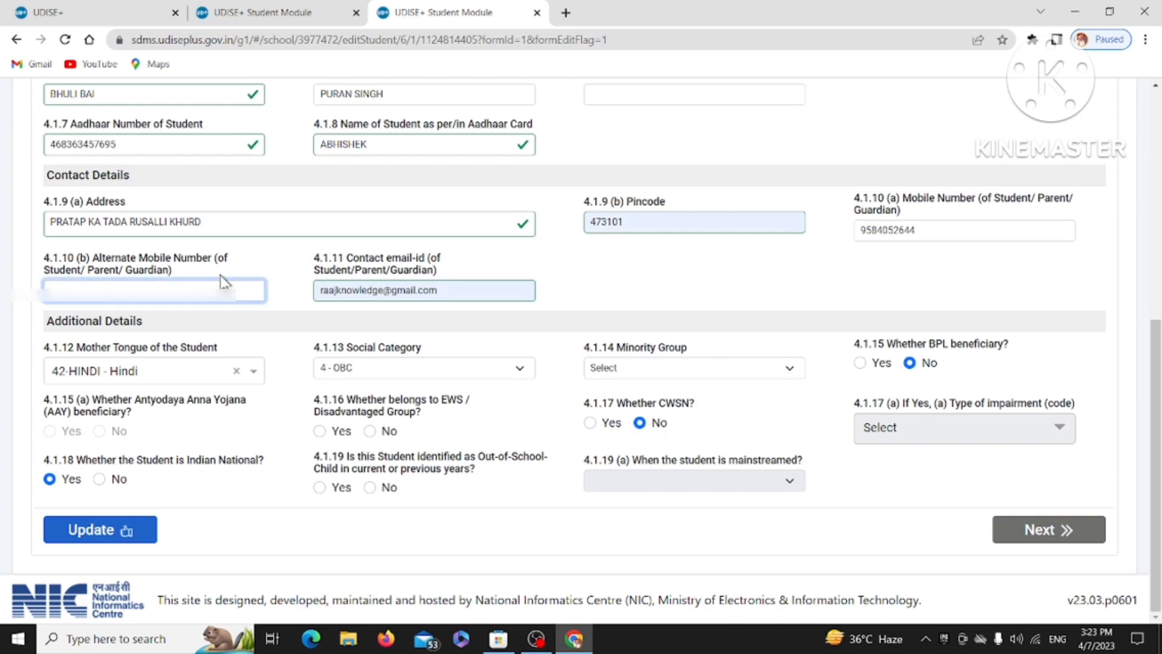
pyautogui.click(460, 287)
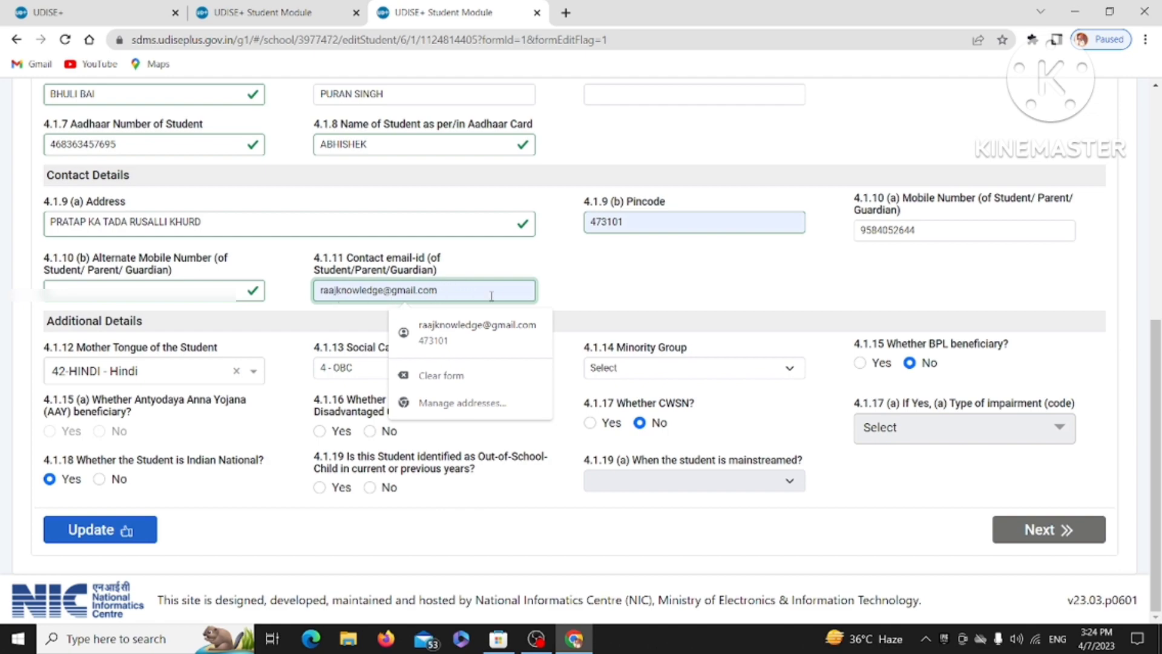
pyautogui.press('BackSpace')
pyautogui.press('BackSpace')
pyautogui.press('BackSpace')
pyautogui.press('BackSpace')
pyautogui.press('BackSpace')
pyautogui.press('BackSpace')
pyautogui.press('BackSpace')
pyautogui.press('BackSpace')
pyautogui.press('BackSpace')
pyautogui.press('BackSpace')
pyautogui.press('BackSpace')
pyautogui.press('BackSpace')
pyautogui.press('BackSpace')
pyautogui.press('BackSpace')
pyautogui.press('BackSpace')
pyautogui.press('BackSpace')
pyautogui.press('BackSpace')
pyautogui.press('BackSpace')
pyautogui.press('BackSpace')
pyautogui.press('BackSpace')
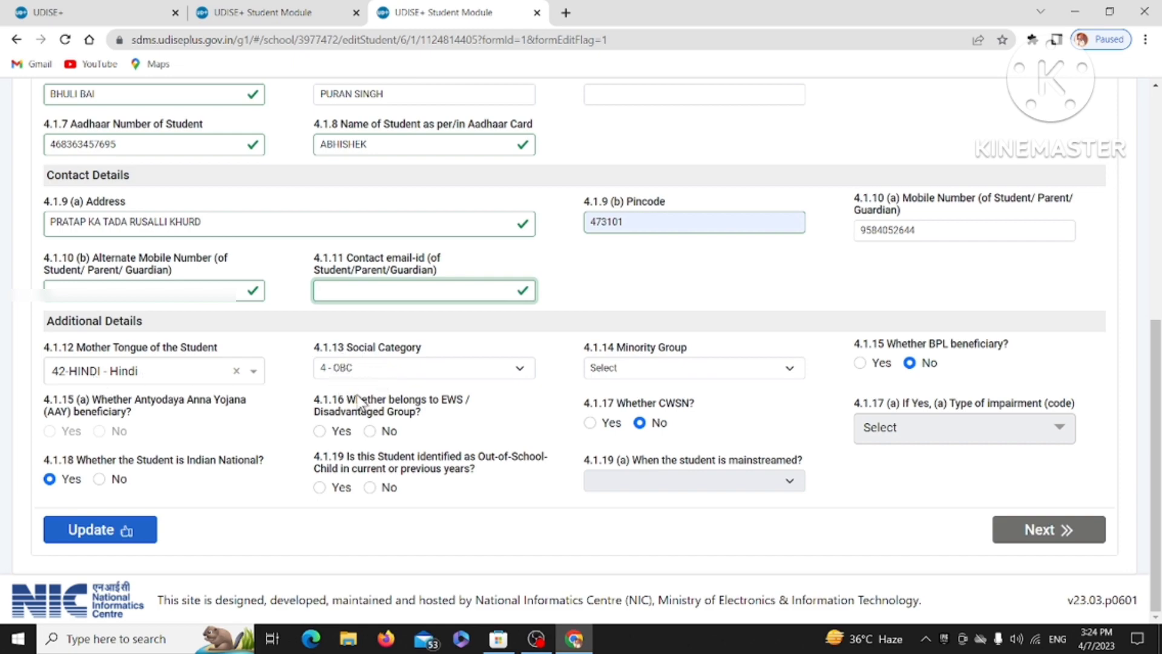
pyautogui.scroll(5, 430, 397)
pyautogui.scroll(2, 478, 382)
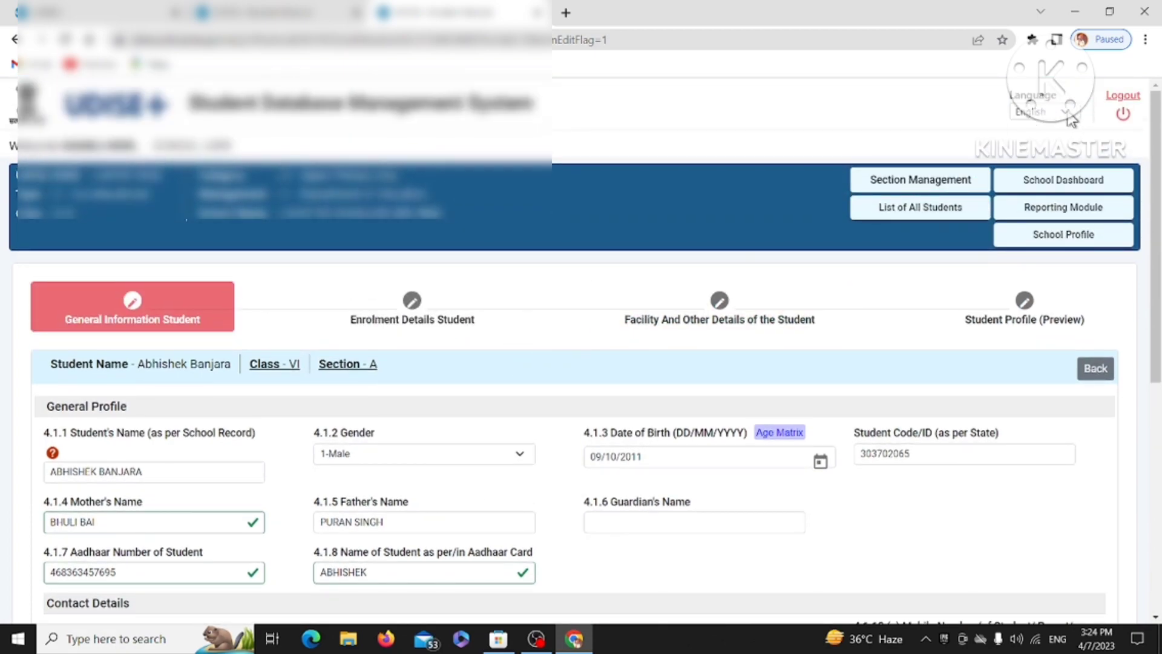
# Change the interface language to Hindi from the top-right Language dropdown.
pyautogui.click(1044, 111)
pyautogui.click(1056, 143)
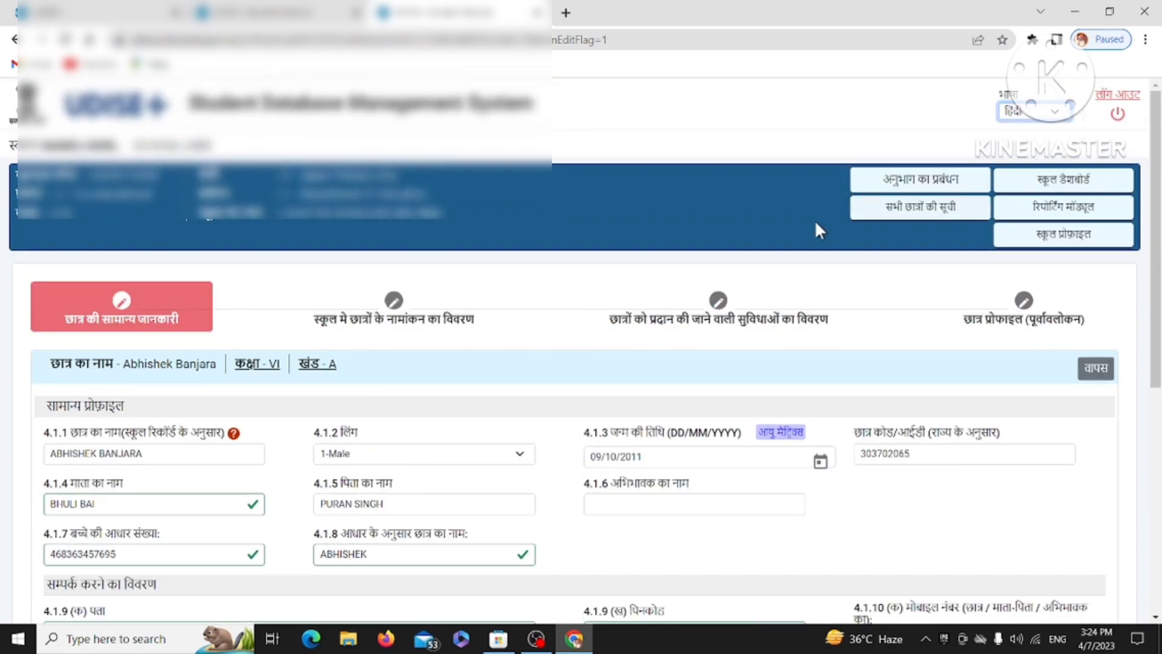
pyautogui.scroll(-7, 813, 224)
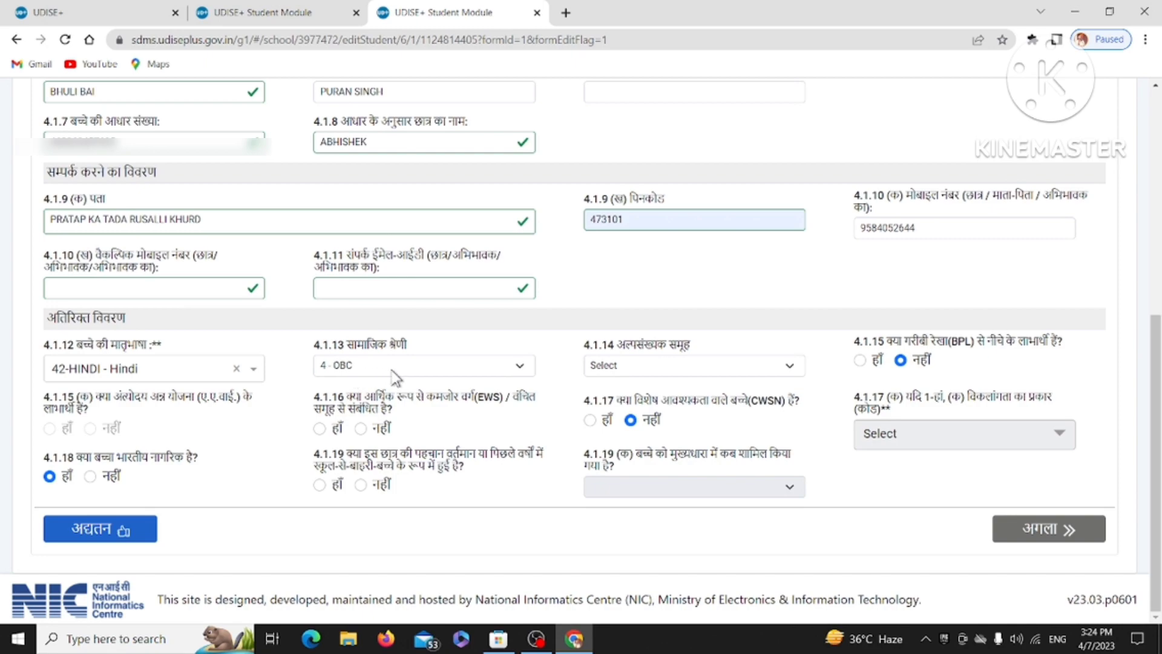
# Set minority group to 7-NA, BPL and Antyodaya to Yes, and EWS to No.
pyautogui.click(630, 371)
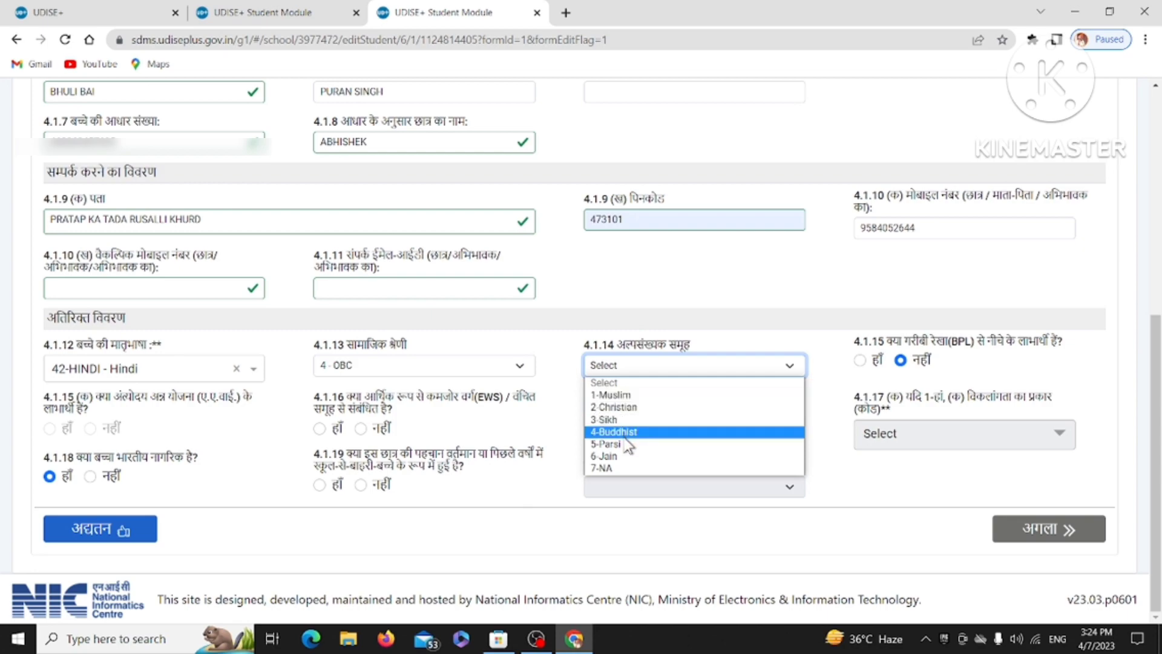
pyautogui.click(607, 468)
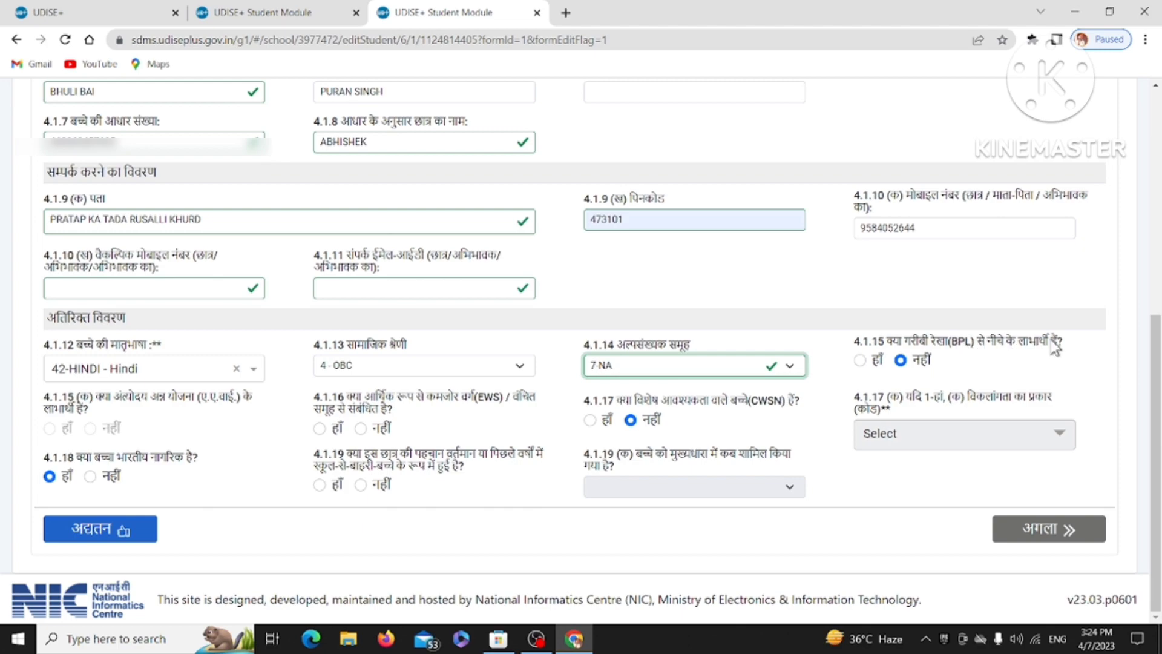
pyautogui.click(860, 360)
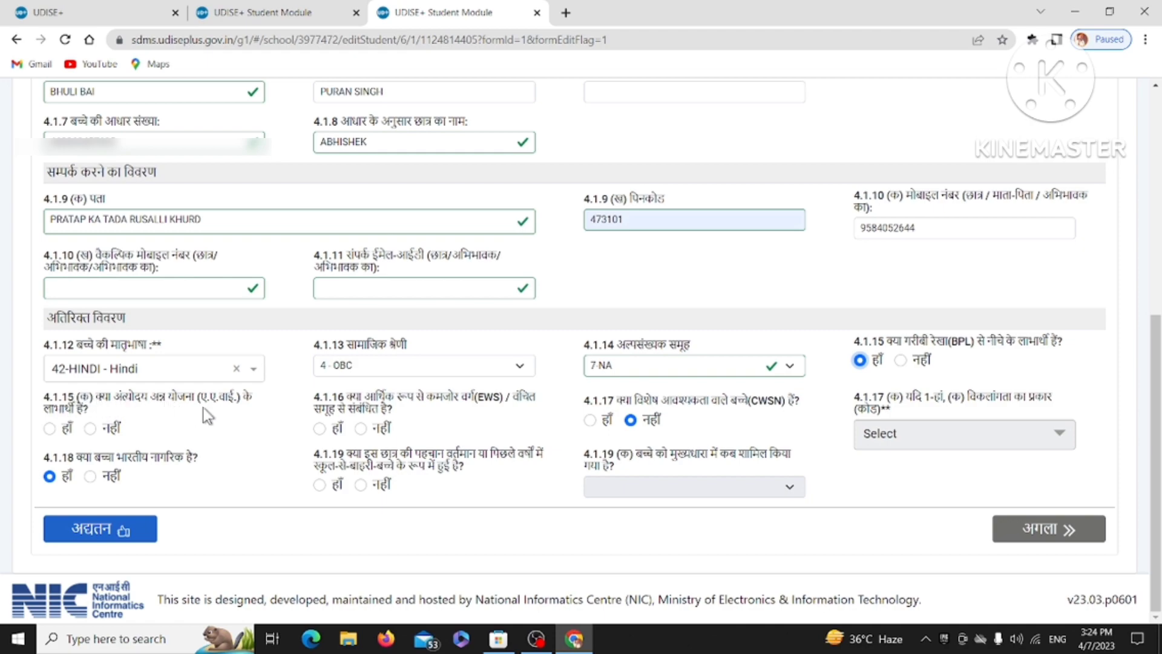
pyautogui.click(49, 428)
pyautogui.click(361, 428)
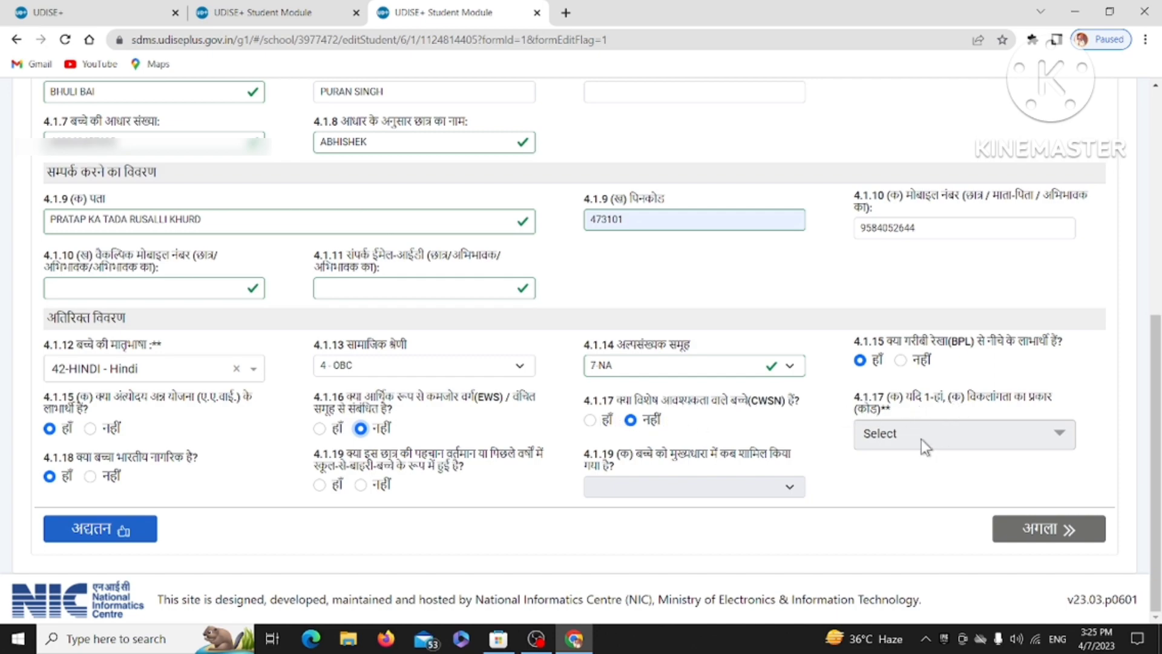
# Answer No for CWSN without an impairment type, and No for out-of-school child.
pyautogui.click(591, 419)
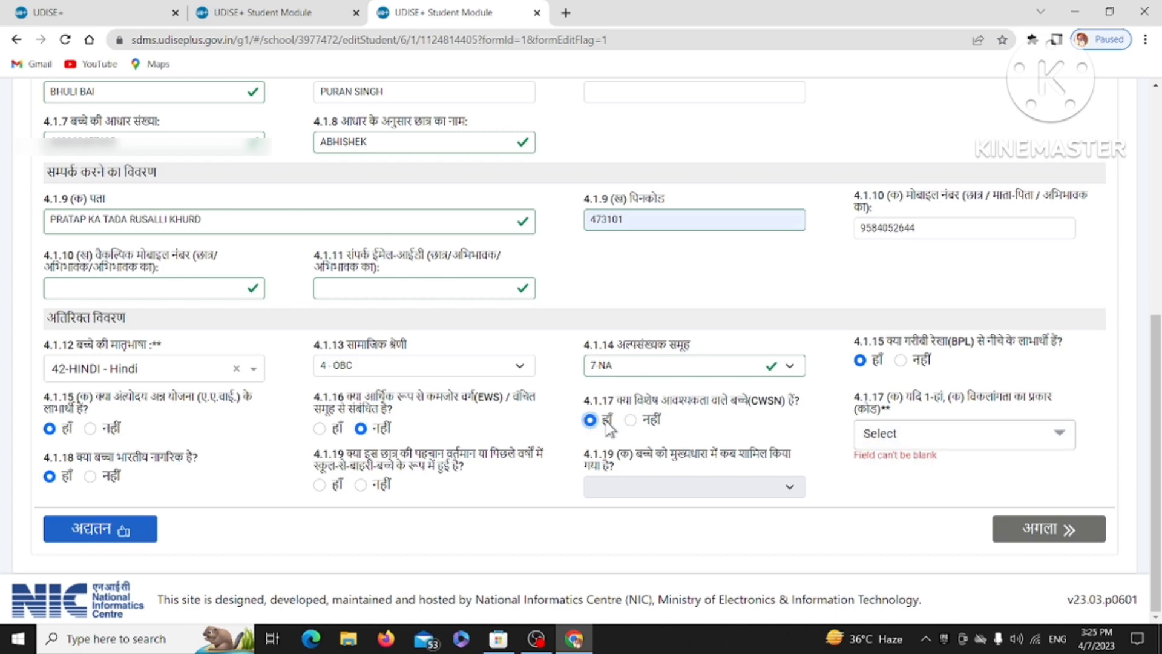
pyautogui.click(883, 434)
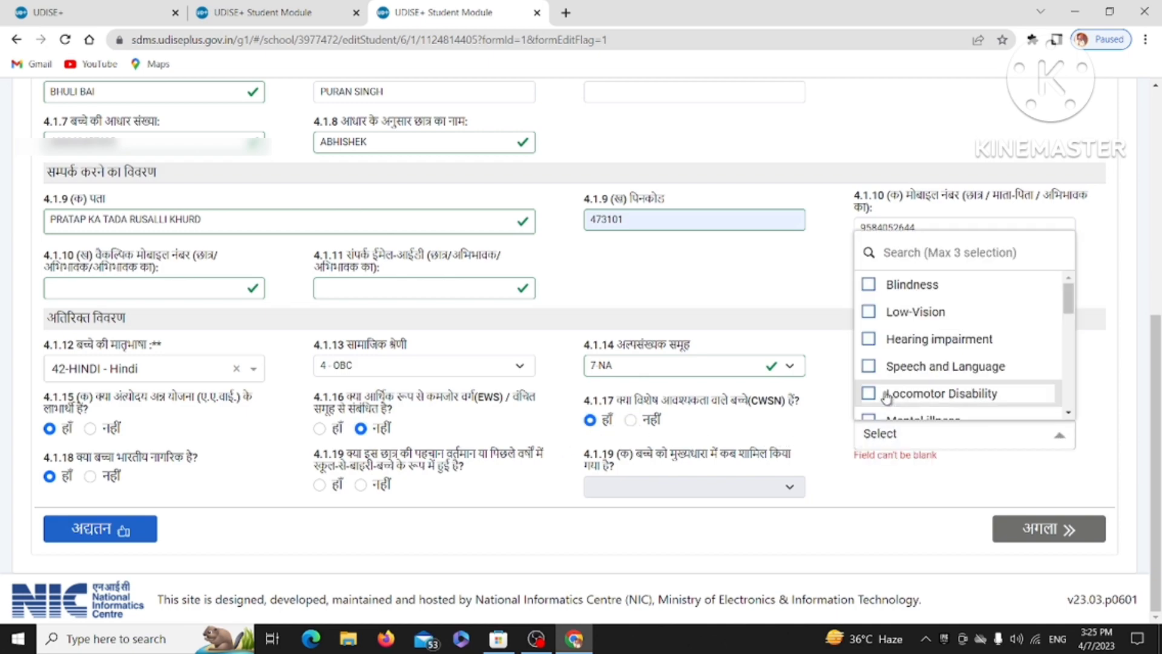
pyautogui.click(839, 468)
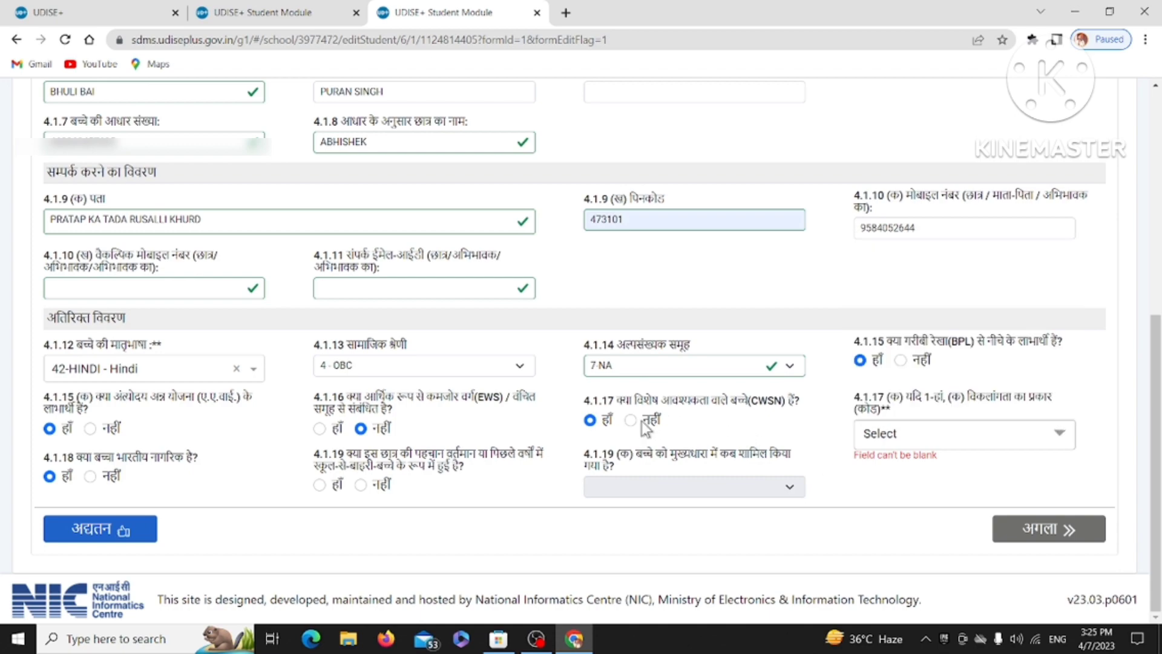
pyautogui.click(630, 419)
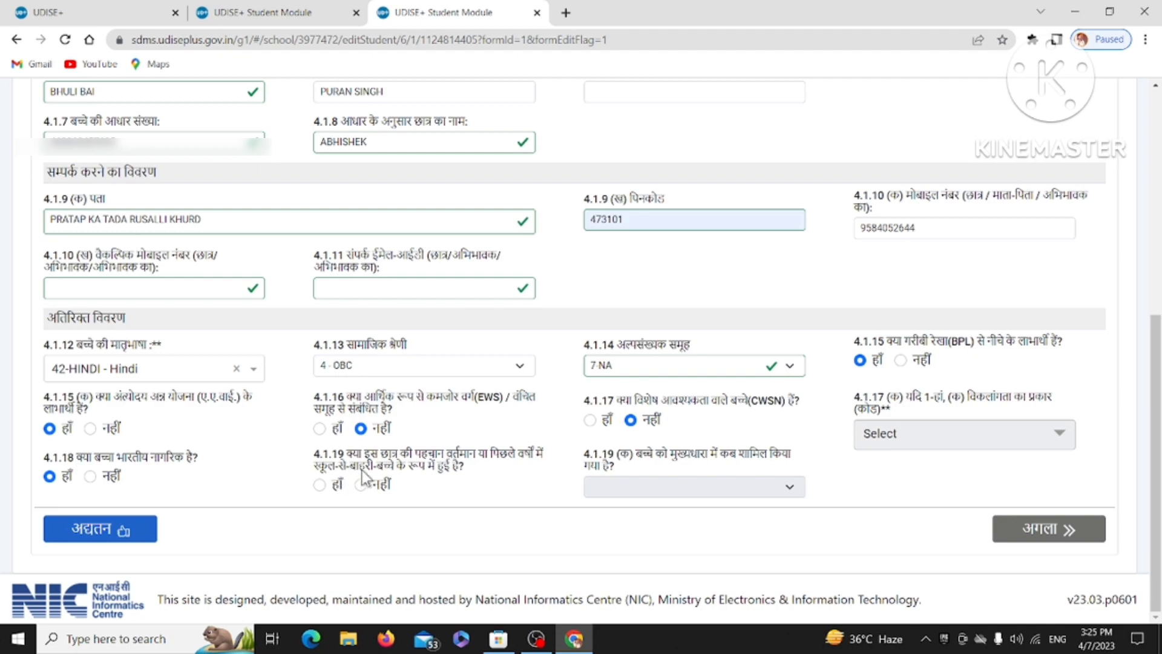
pyautogui.click(320, 484)
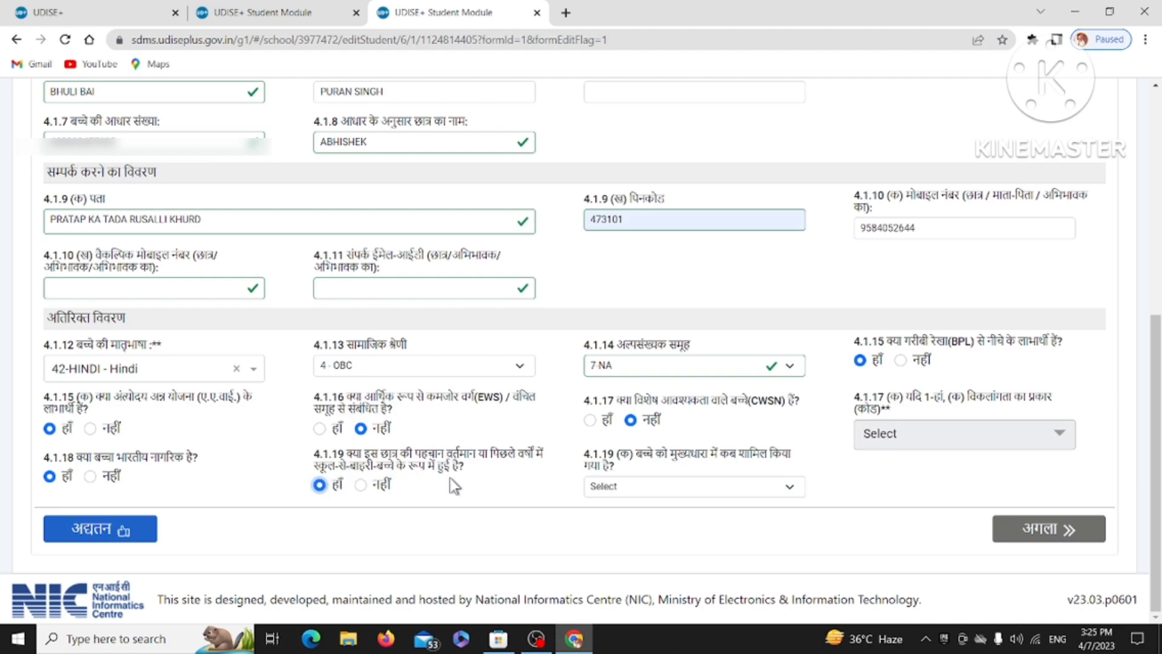
pyautogui.click(361, 485)
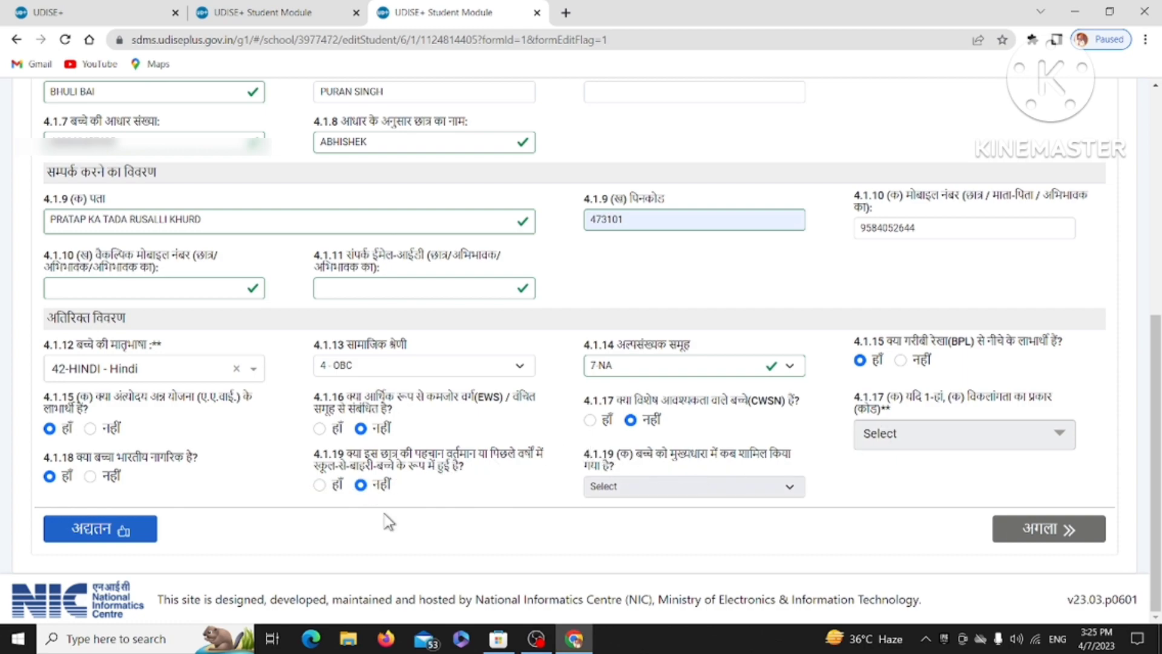
pyautogui.scroll(5, 408, 391)
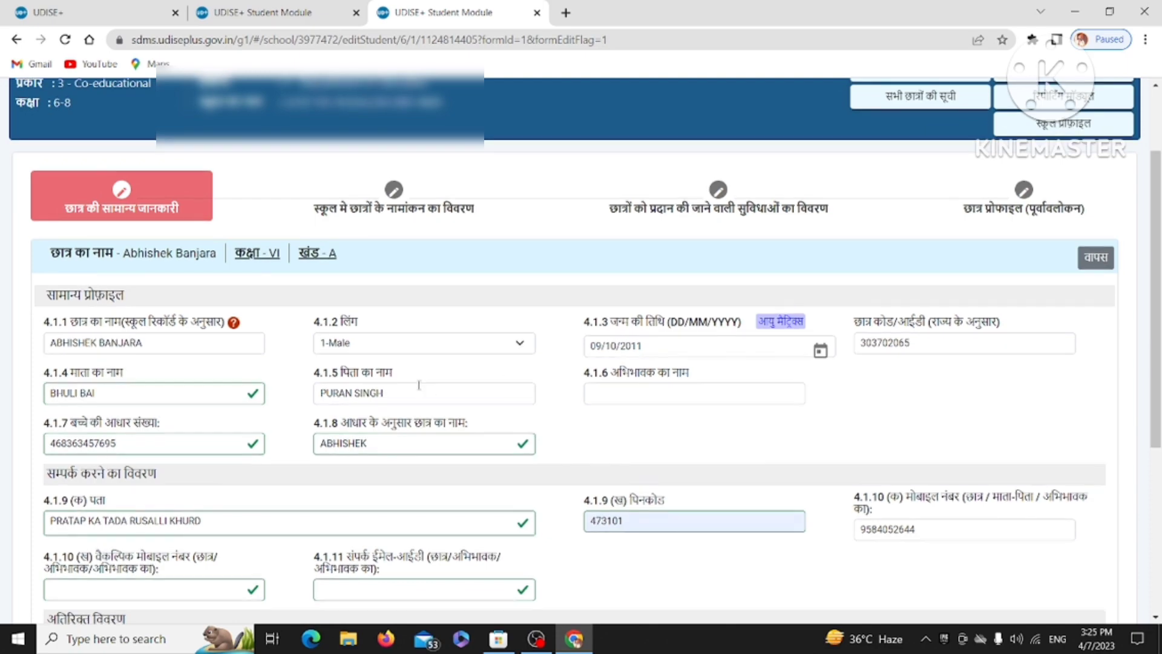
# Submit the general profile with the अद्यतन (Update) button at the form's bottom.
pyautogui.scroll(-1, 430, 381)
pyautogui.scroll(-3, 395, 419)
pyautogui.scroll(-2, 395, 419)
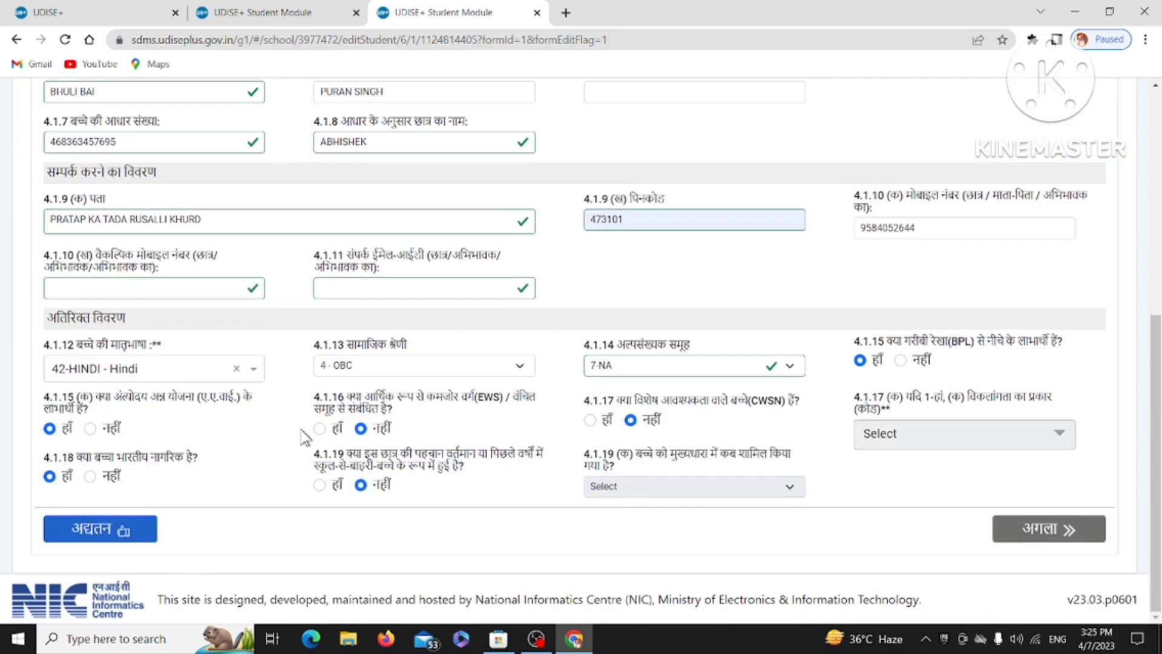
pyautogui.click(99, 533)
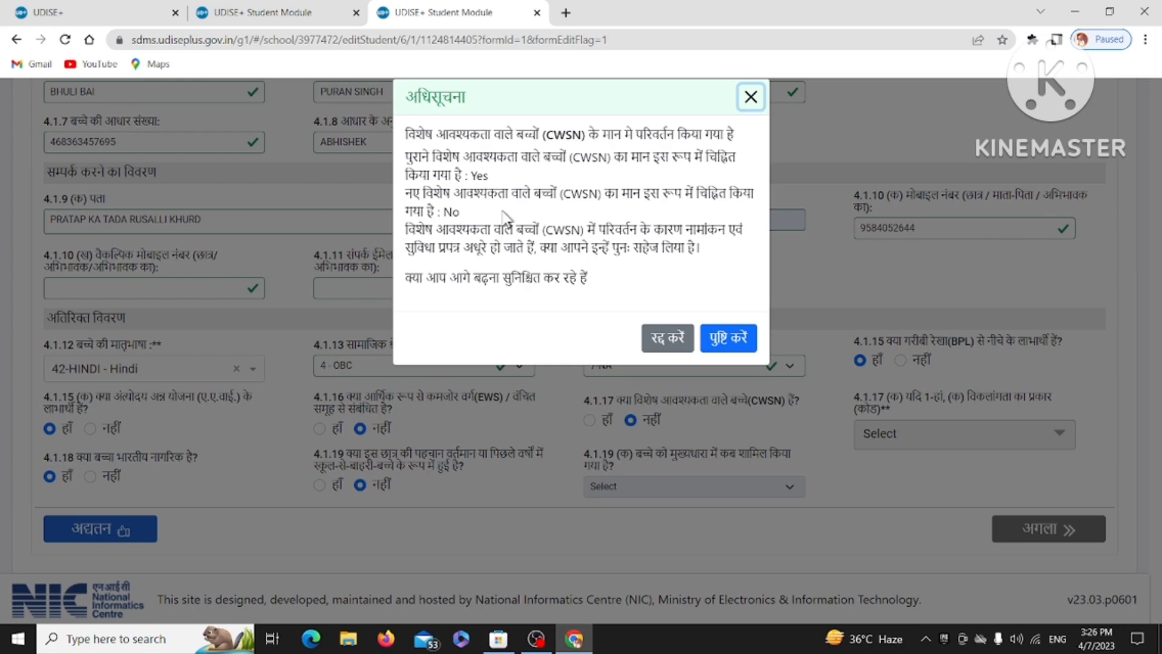
# Resubmit and confirm the general profile update, then continue to enrolment details (4.2).
pyautogui.click(683, 338)
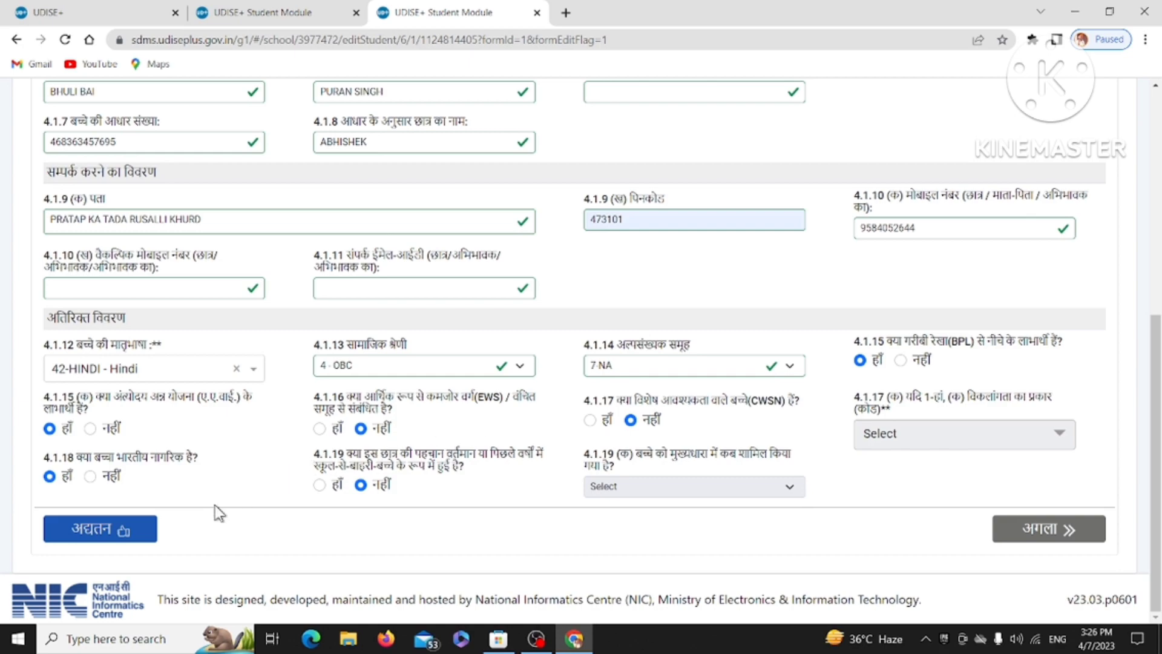
pyautogui.click(113, 538)
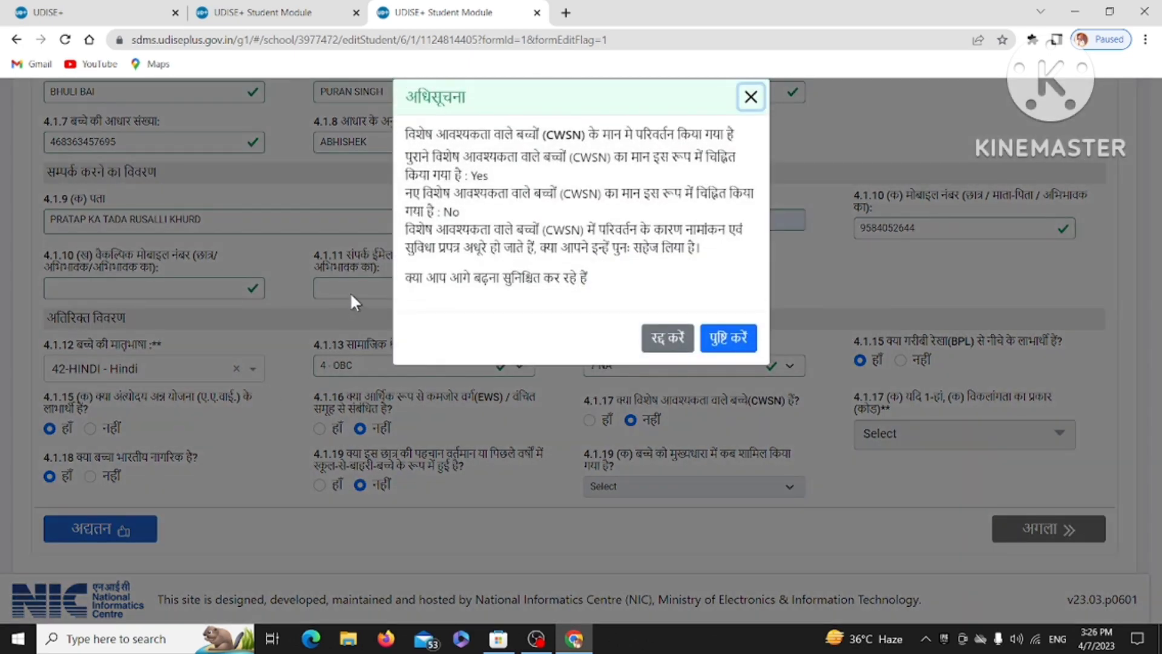
pyautogui.click(726, 337)
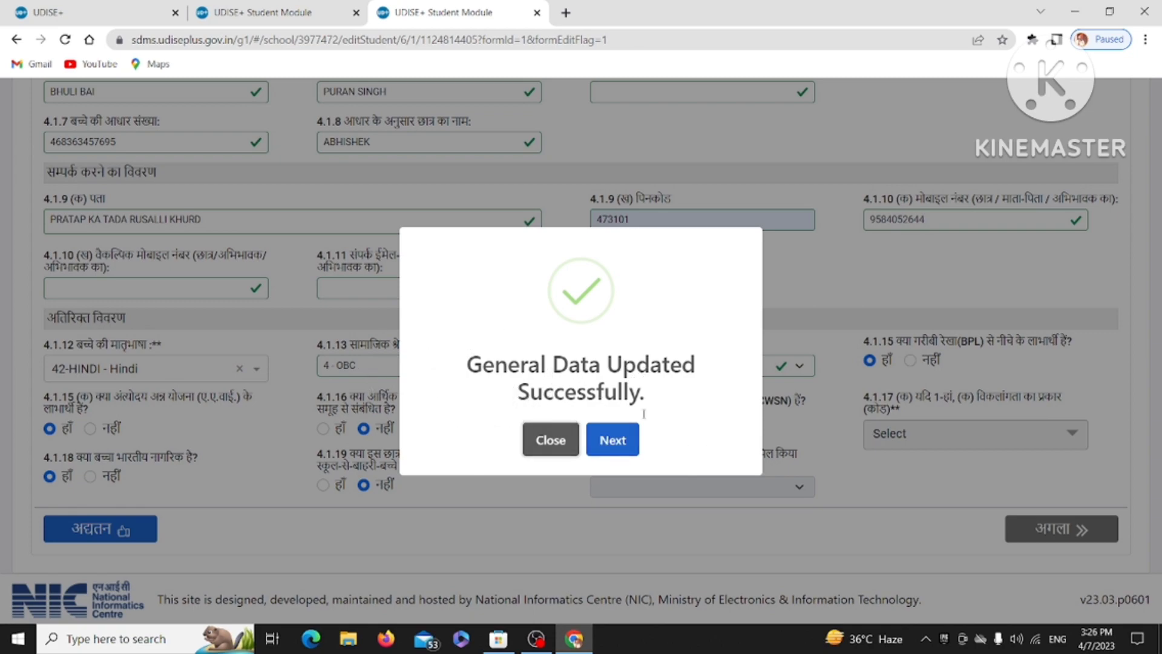
pyautogui.click(612, 440)
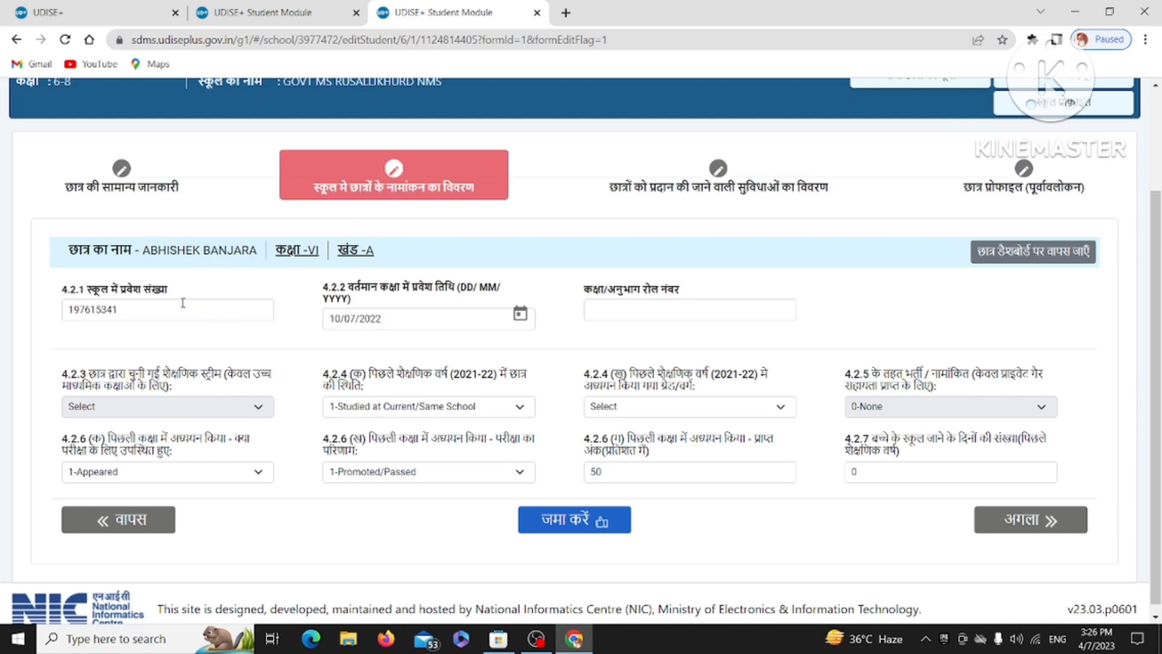
# Update the admission number with 45 and set the admission date to 16/06/2022.
pyautogui.click(147, 309)
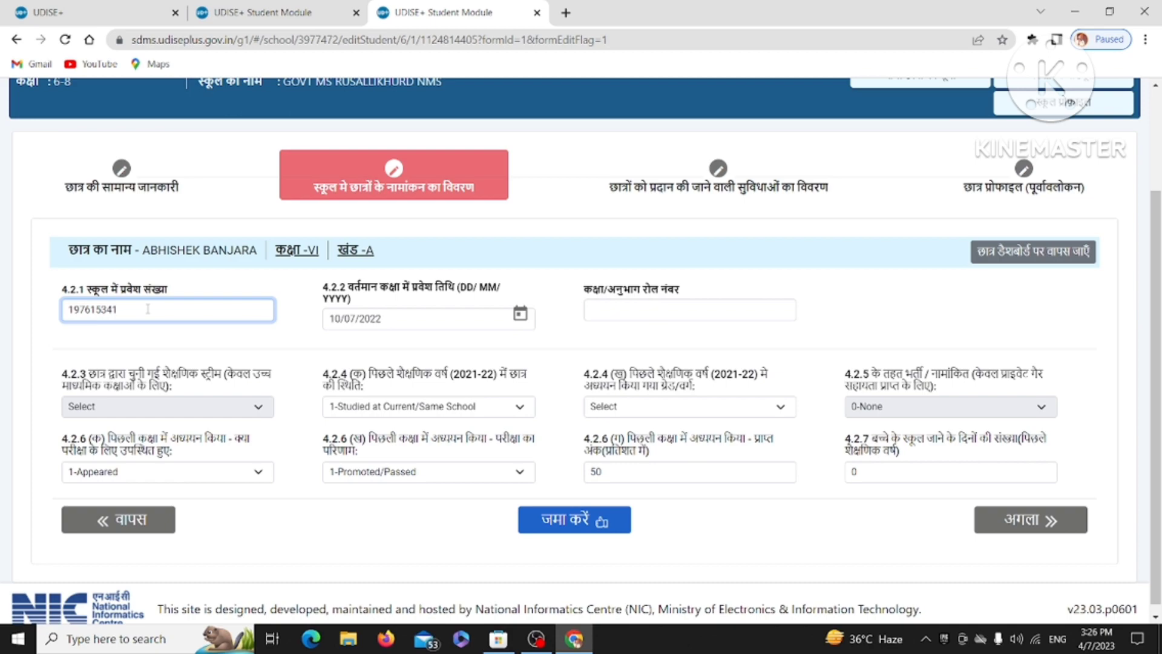
pyautogui.press('BackSpace')
pyautogui.press('BackSpace')
pyautogui.press('BackSpace')
pyautogui.press('BackSpace')
pyautogui.press('BackSpace')
pyautogui.press('BackSpace')
pyautogui.press('BackSpace')
pyautogui.press('BackSpace')
pyautogui.press('BackSpace')
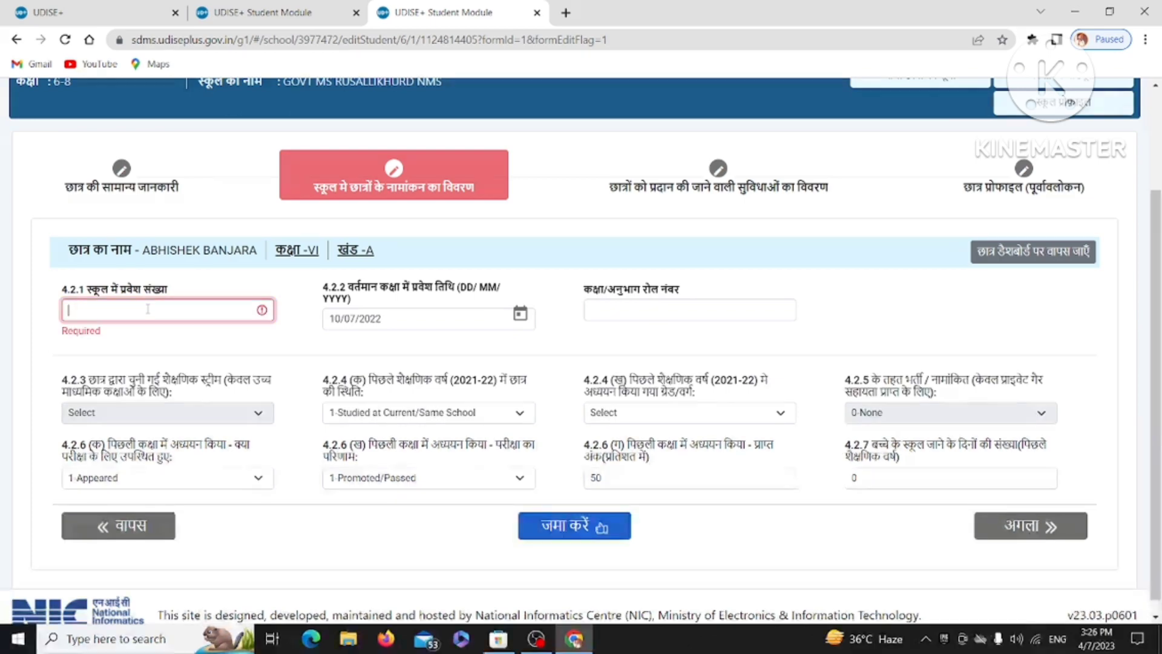
pyautogui.write('453')
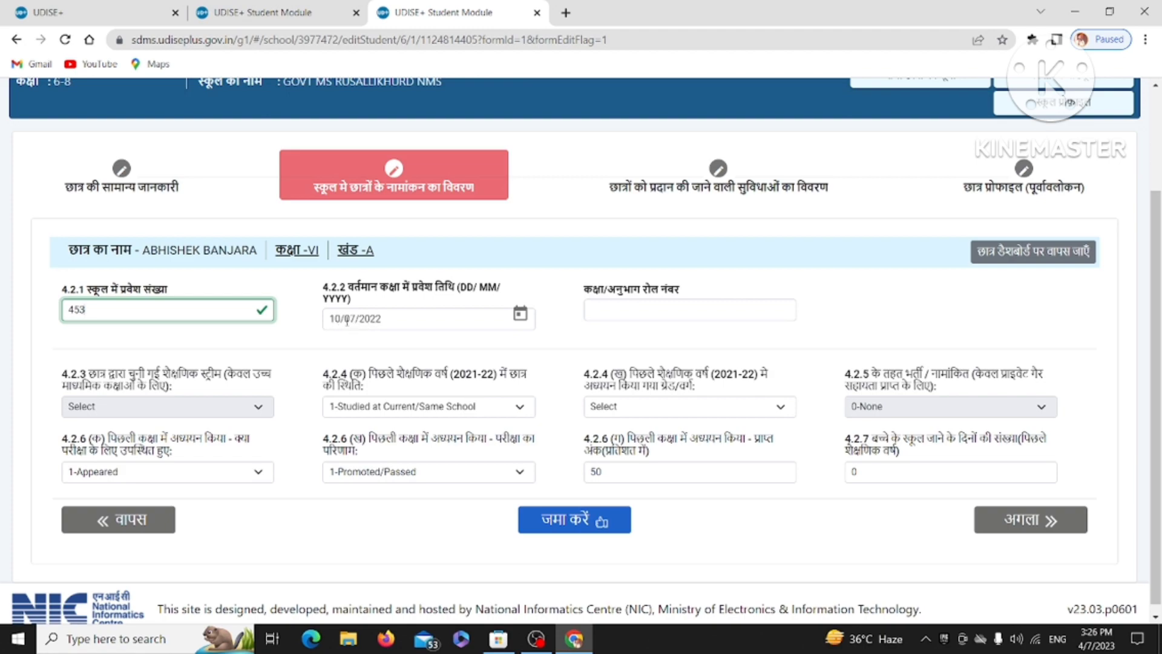
pyautogui.click(519, 314)
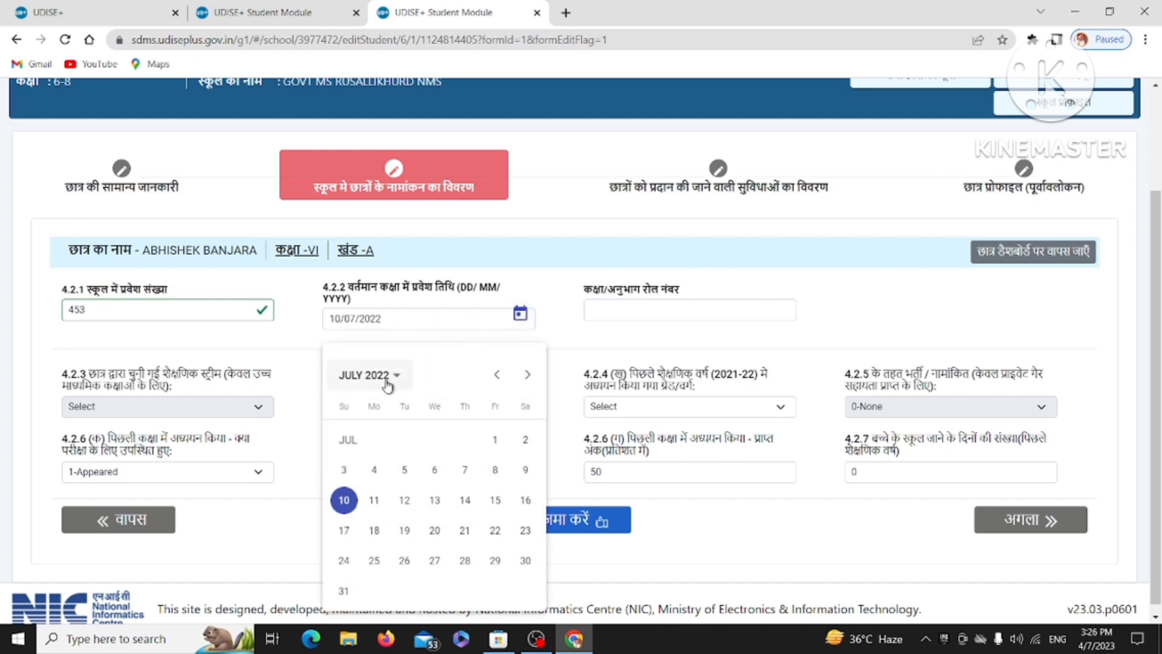
pyautogui.click(496, 375)
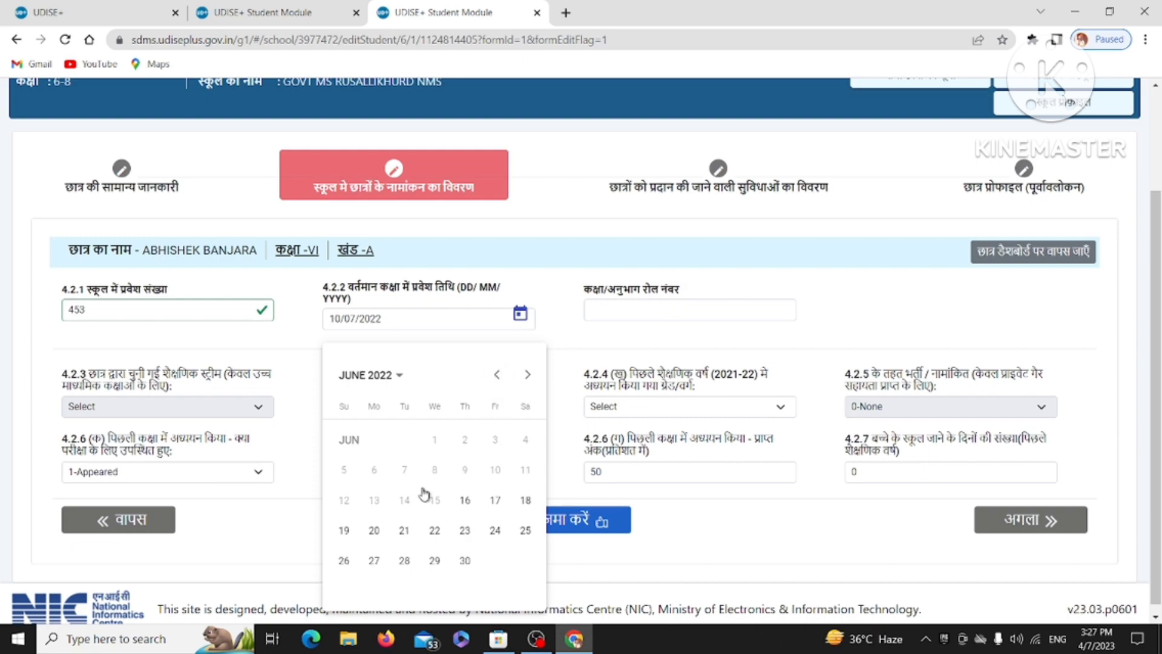
pyautogui.click(464, 500)
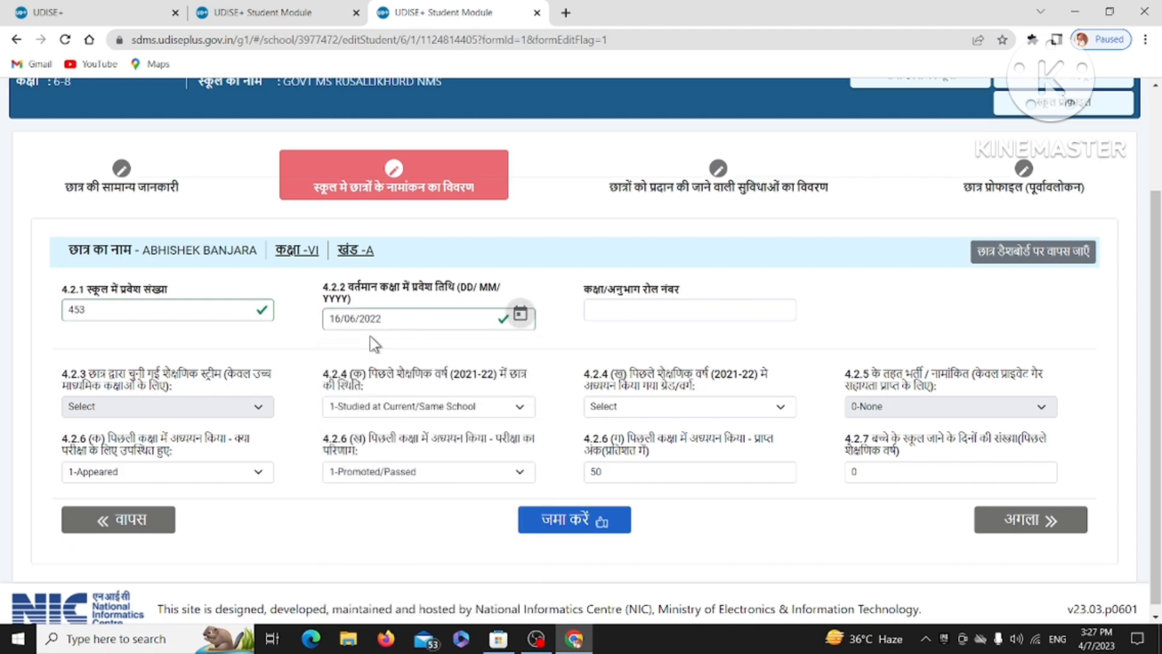
# Set the class/section roll number to 1.
pyautogui.click(617, 314)
pyautogui.write('1')
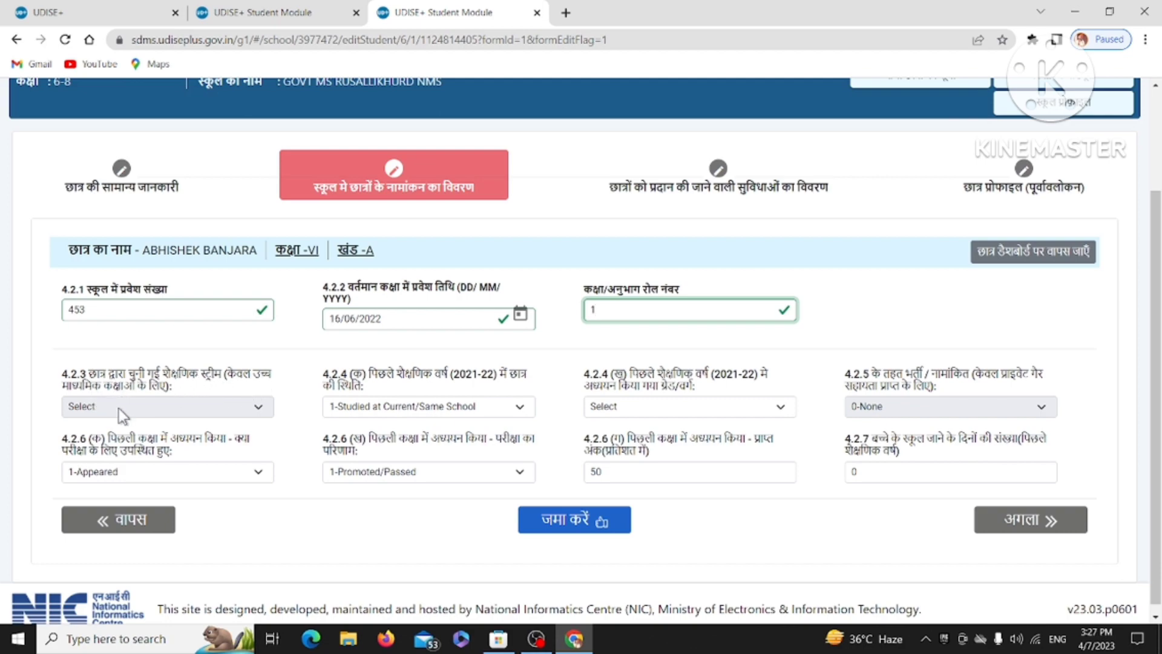
pyautogui.click(130, 421)
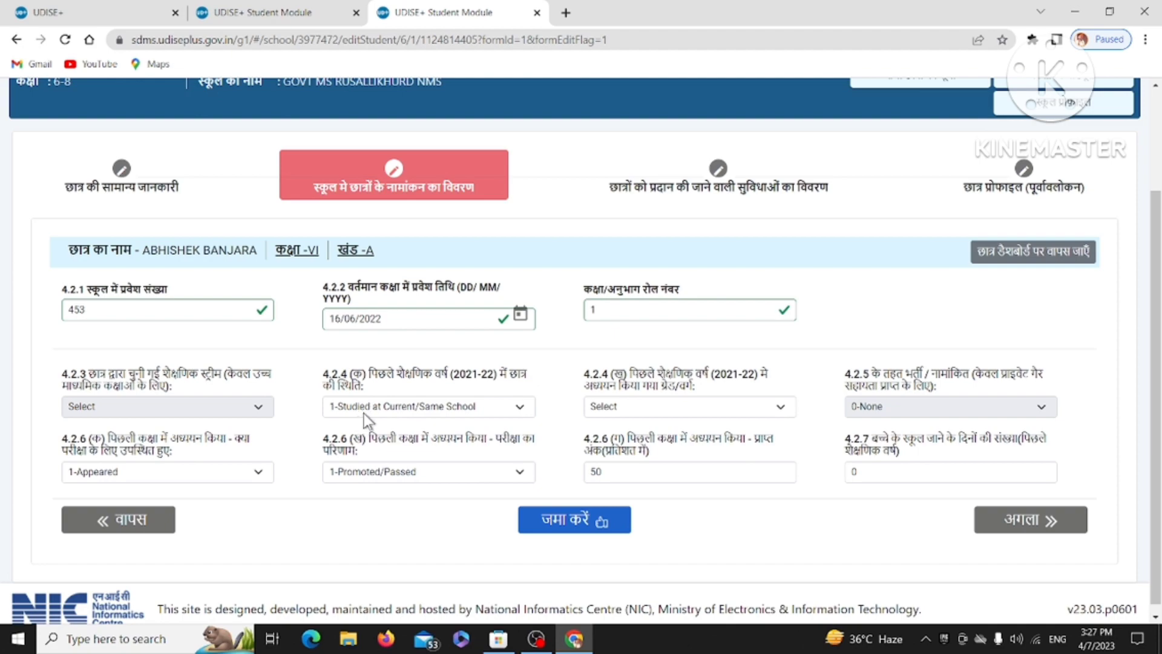
# Record last year's status as 2-Studied at Other School in Class V.
pyautogui.click(436, 409)
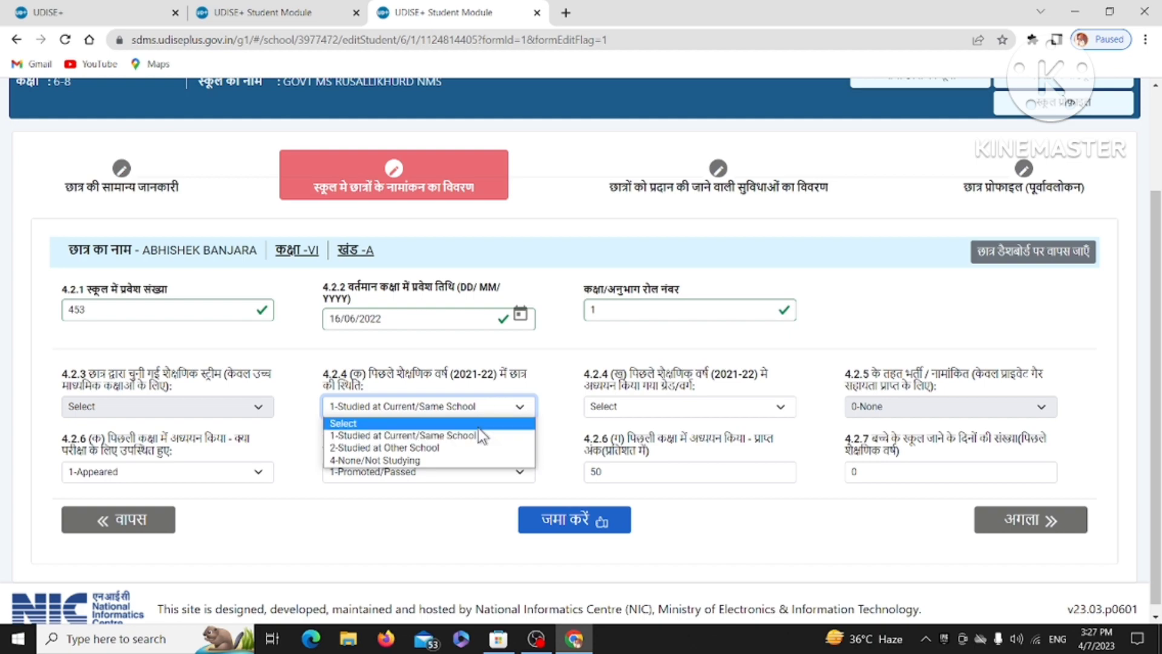
pyautogui.click(381, 448)
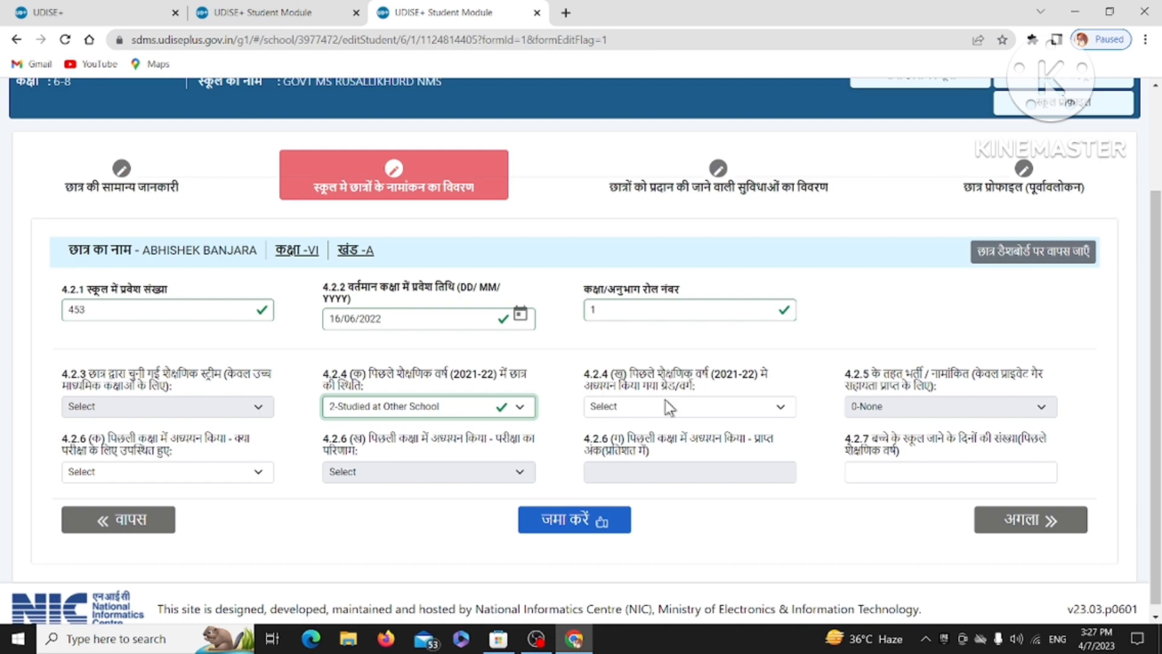
pyautogui.click(645, 400)
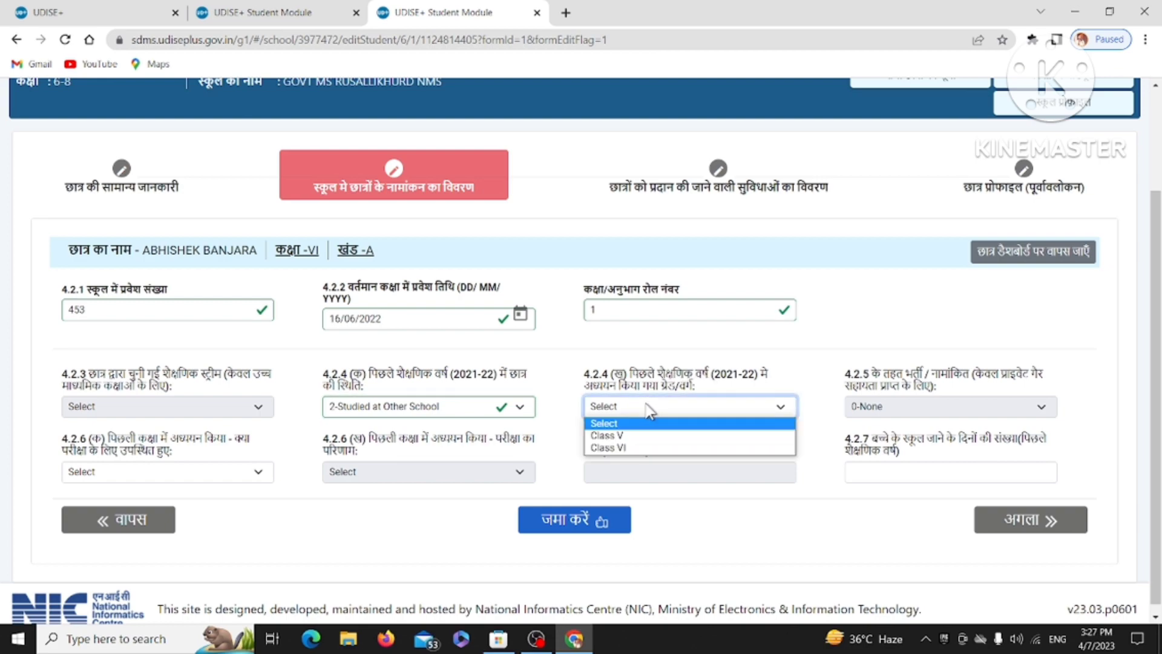
pyautogui.click(633, 436)
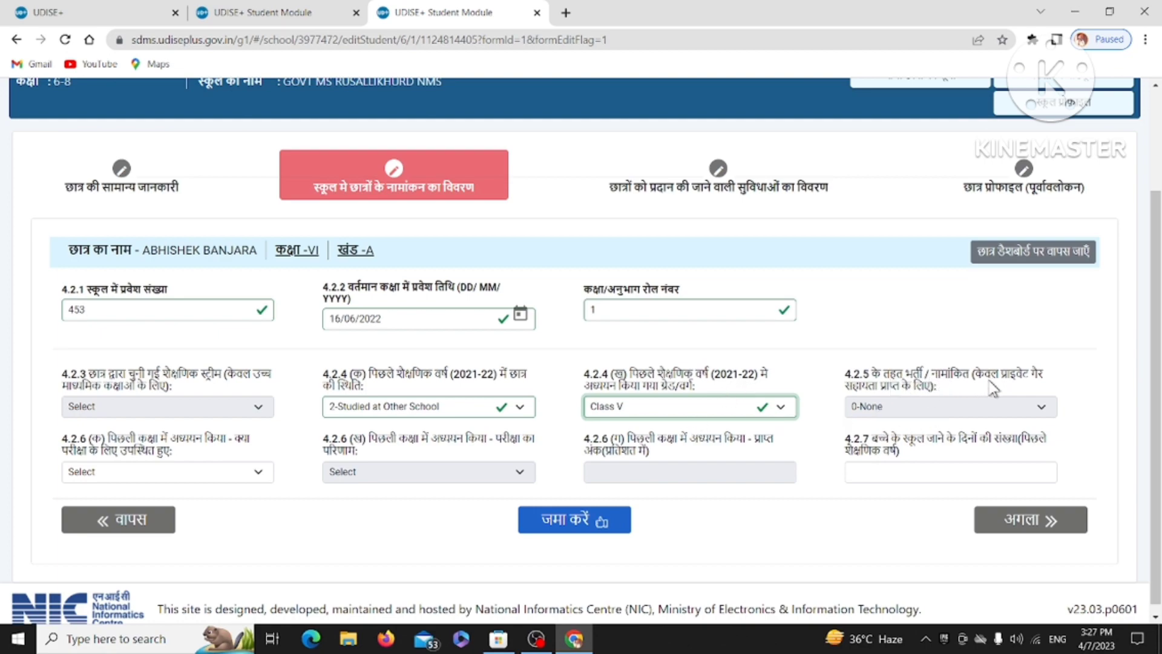
pyautogui.click(934, 411)
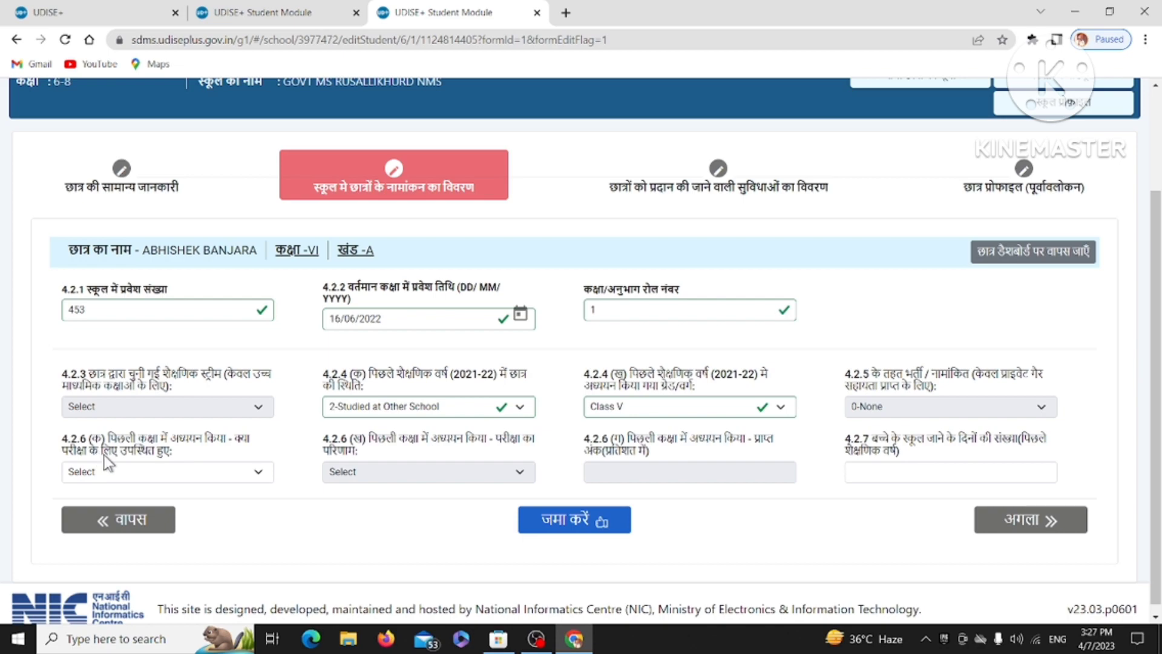
# Mark last year's exam as 1-Appeared with result 1-Promoted/Passed.
pyautogui.click(165, 474)
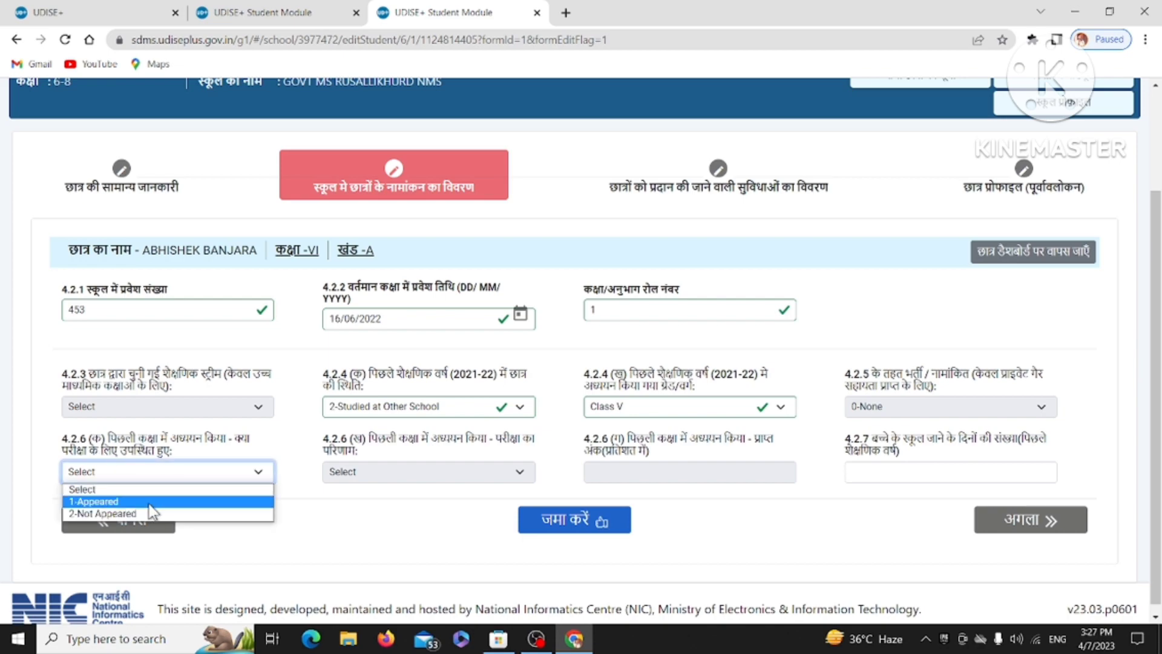
pyautogui.click(103, 502)
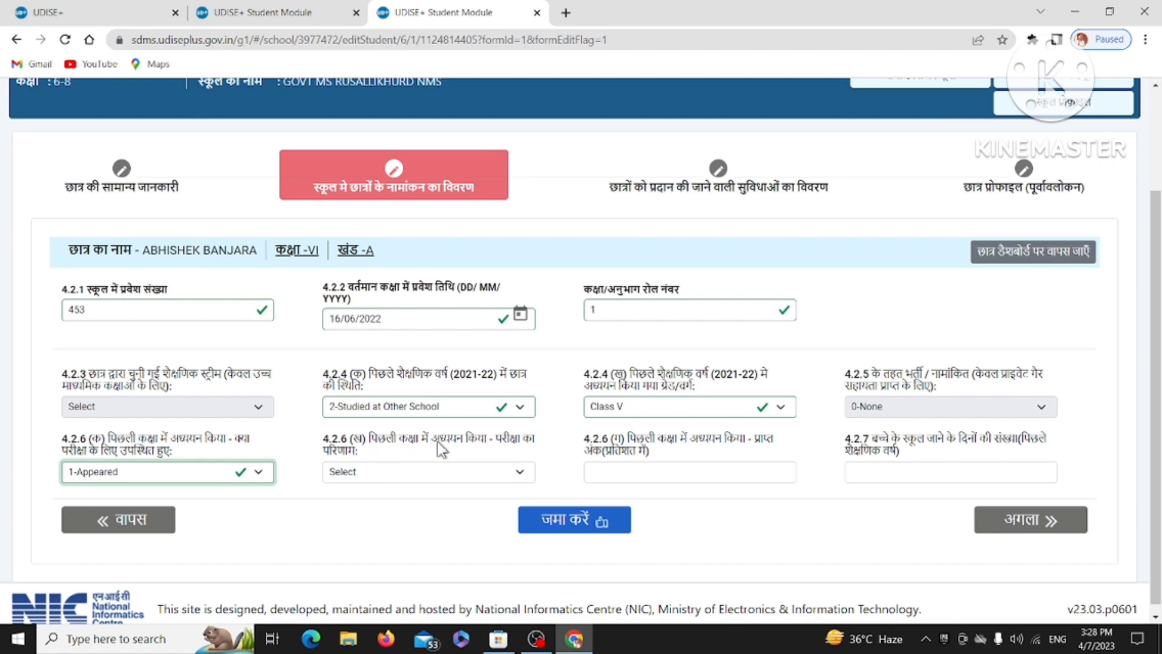
pyautogui.click(378, 472)
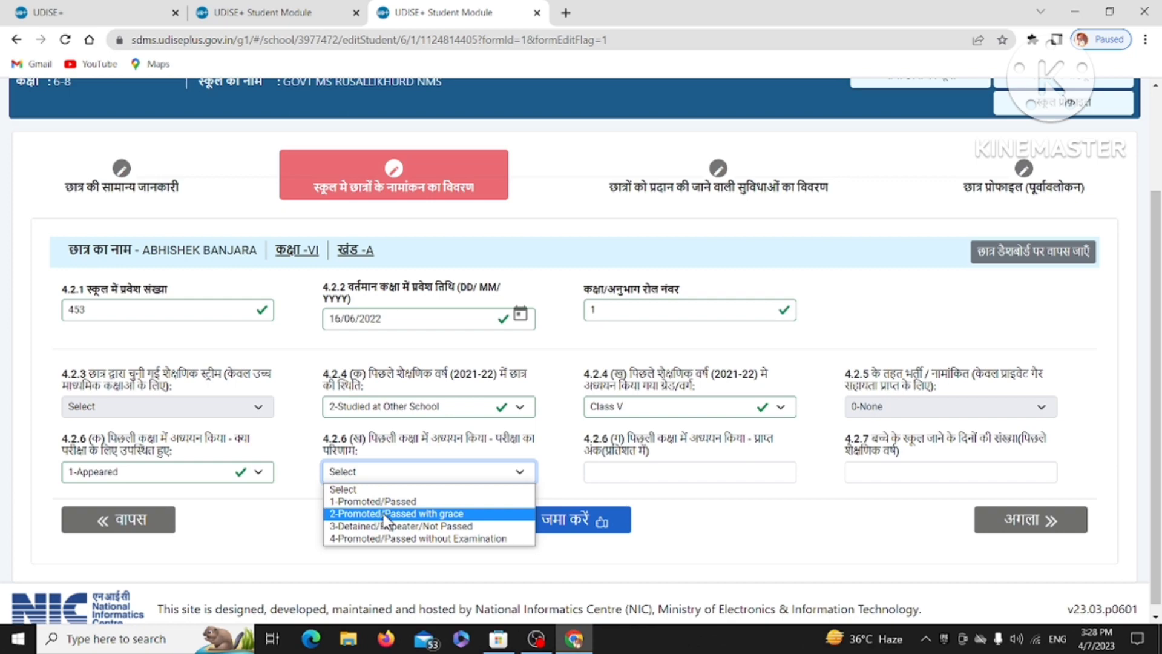
pyautogui.click(387, 502)
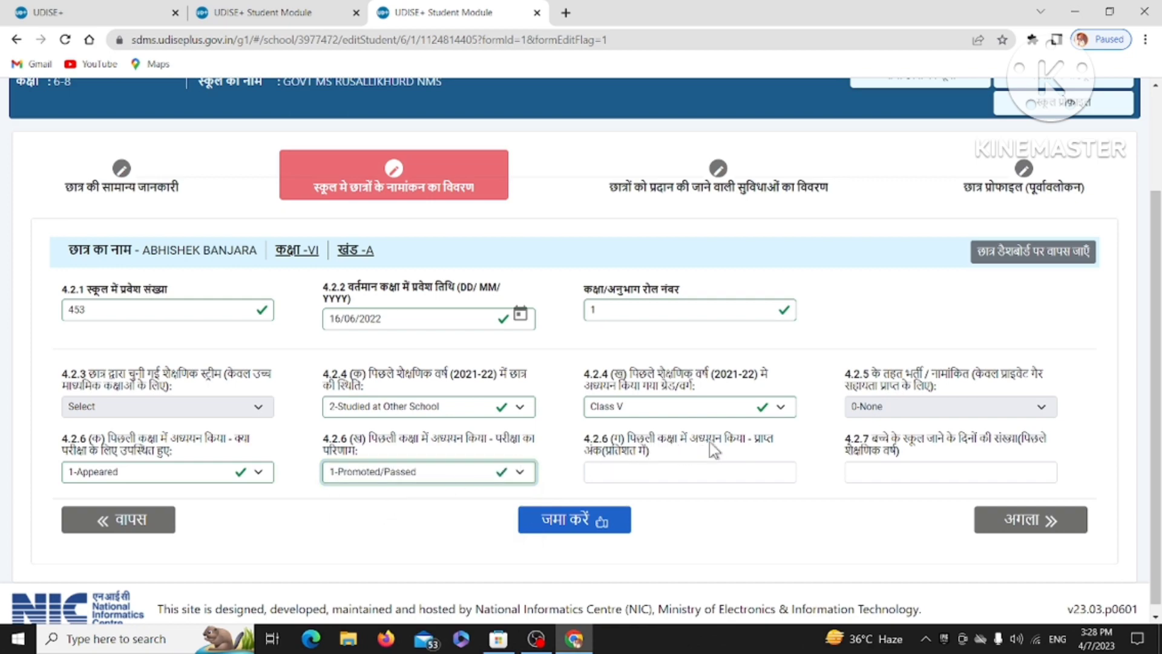
# Enter 50 percent marks and begin typing the days attended.
pyautogui.click(680, 470)
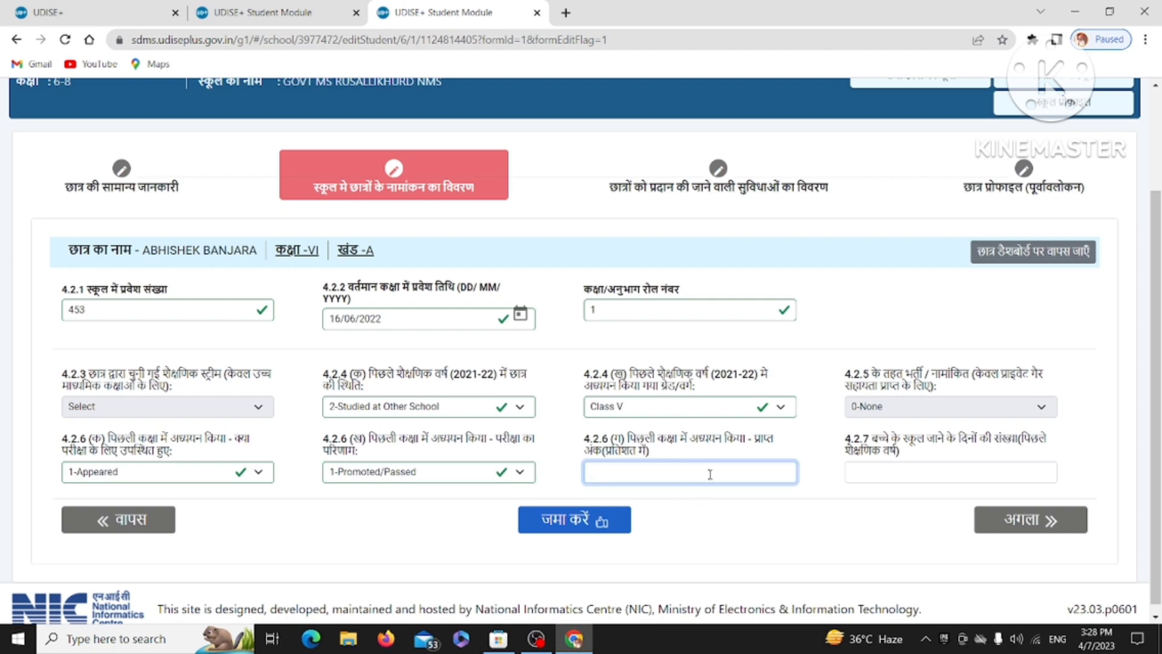
pyautogui.click(944, 473)
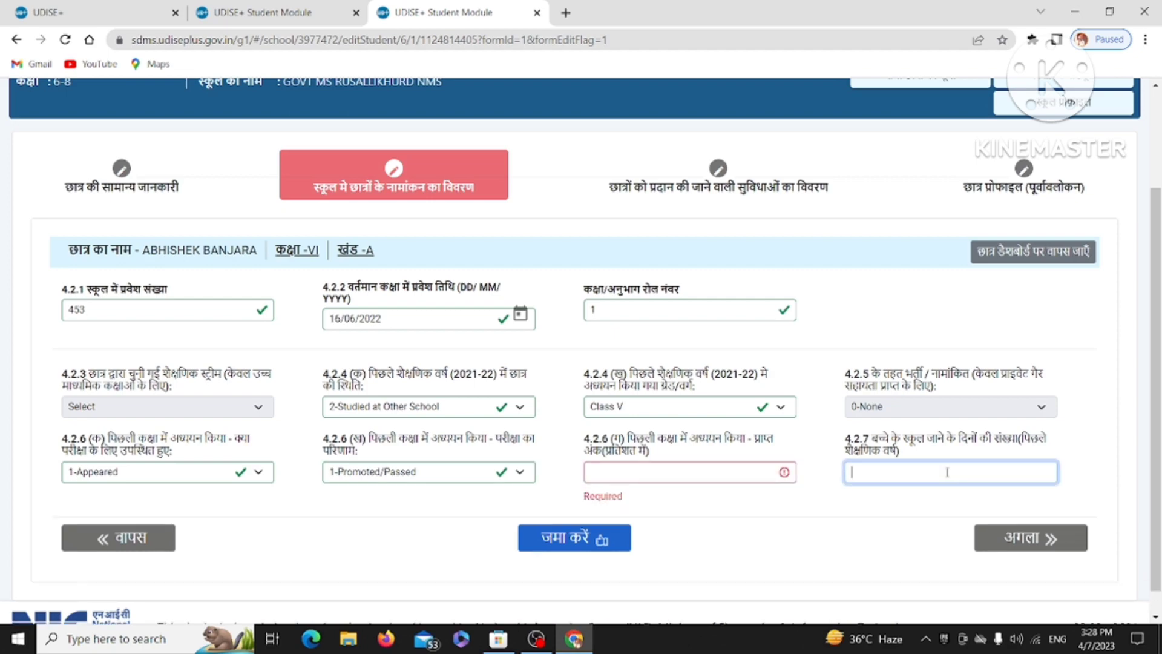
pyautogui.click(925, 504)
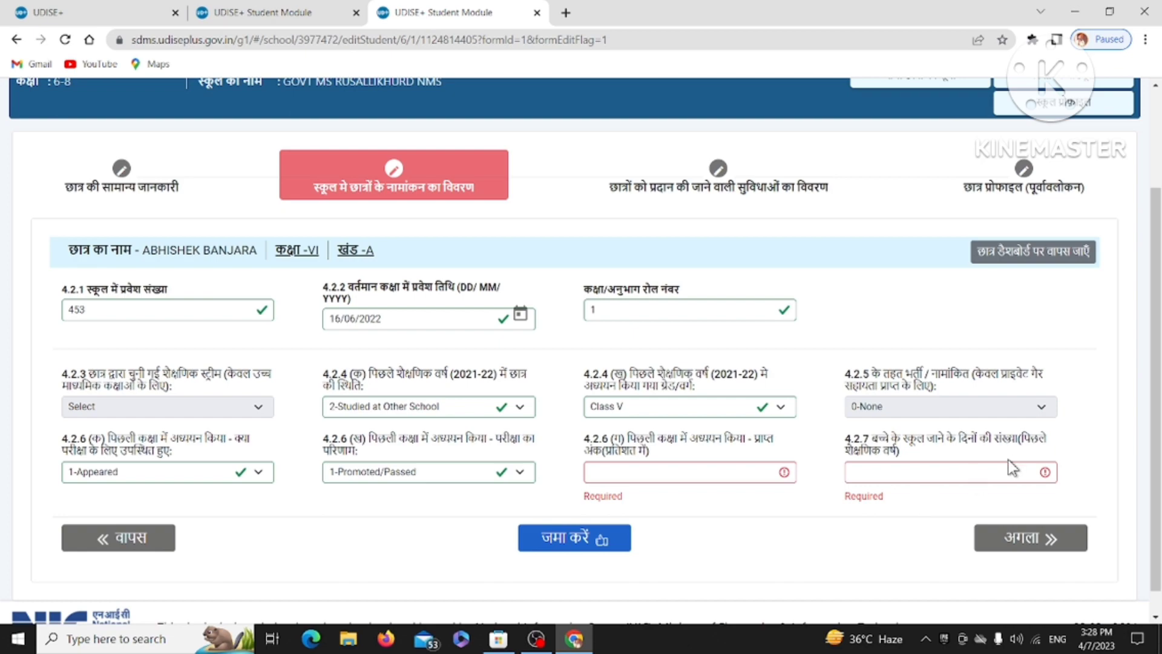
pyautogui.click(710, 477)
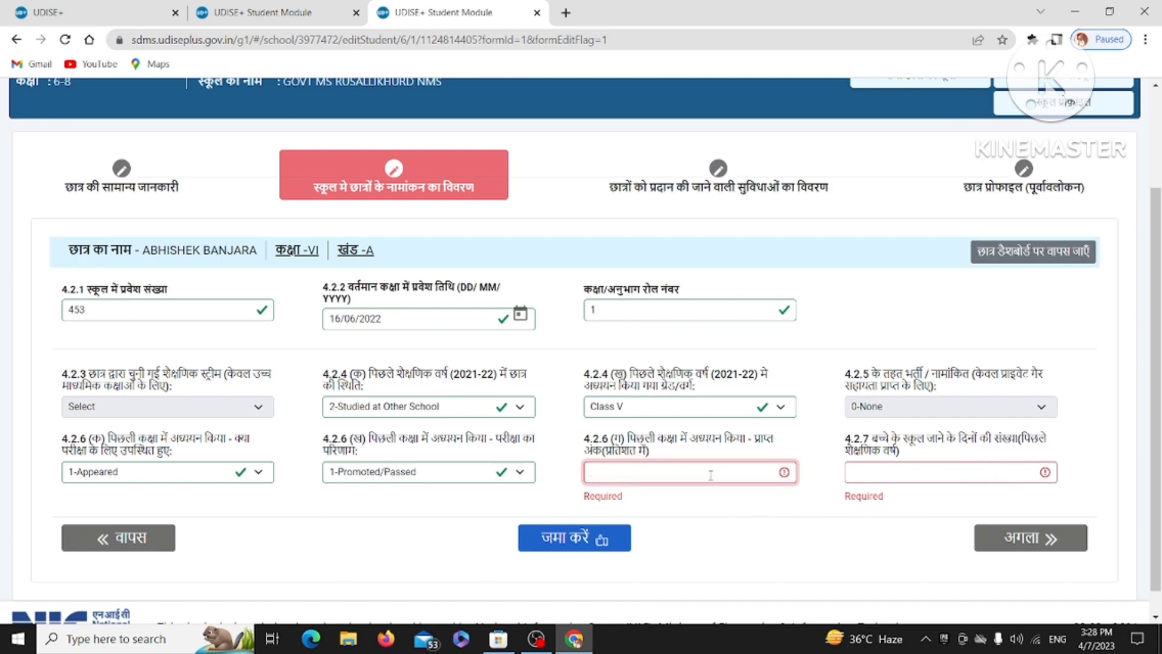
pyautogui.write('50')
pyautogui.click(890, 469)
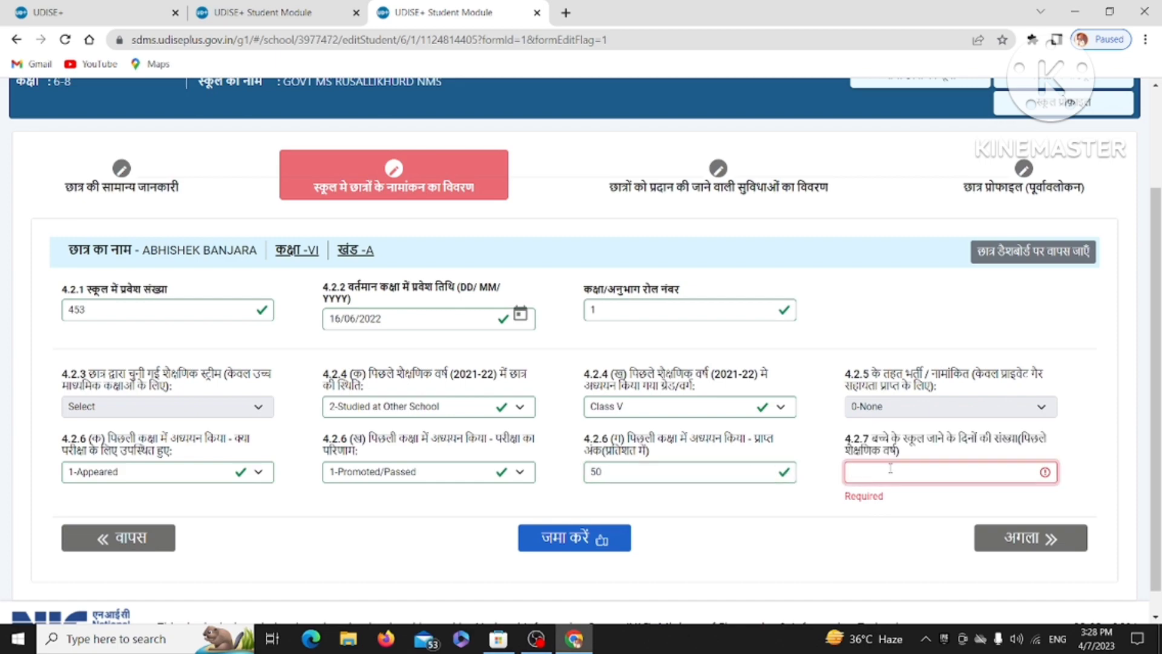
pyautogui.write('120')
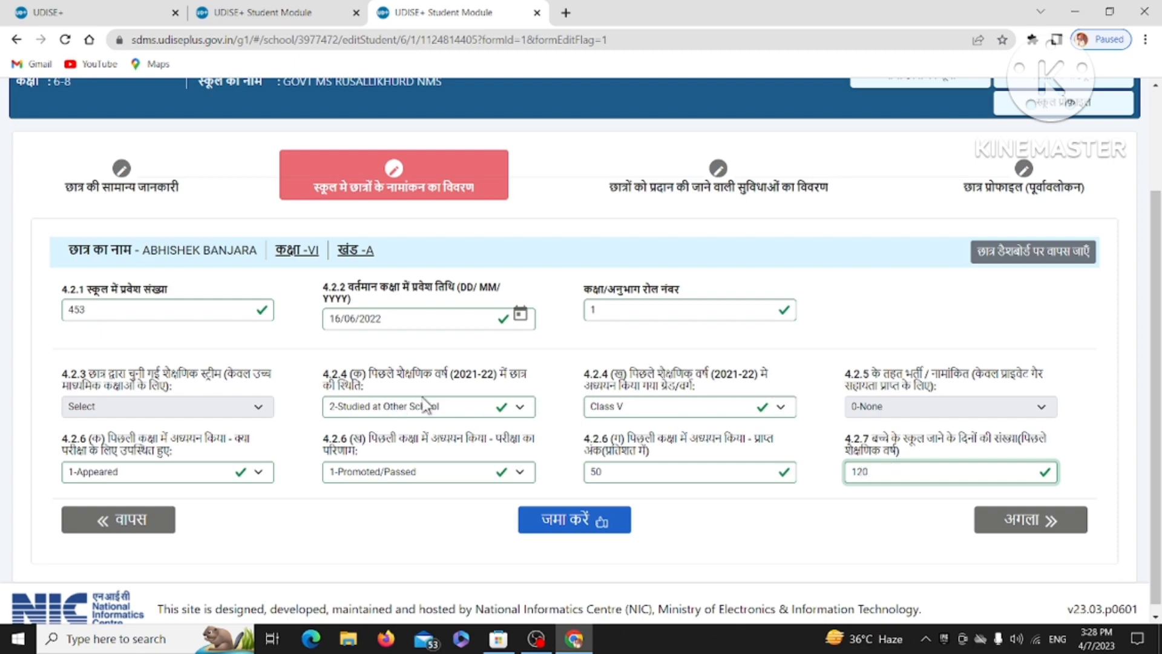
# Save the enrolment details with 120 days attended and continue to the facilities section.
pyautogui.scroll(2, 445, 402)
pyautogui.scroll(-2, 445, 403)
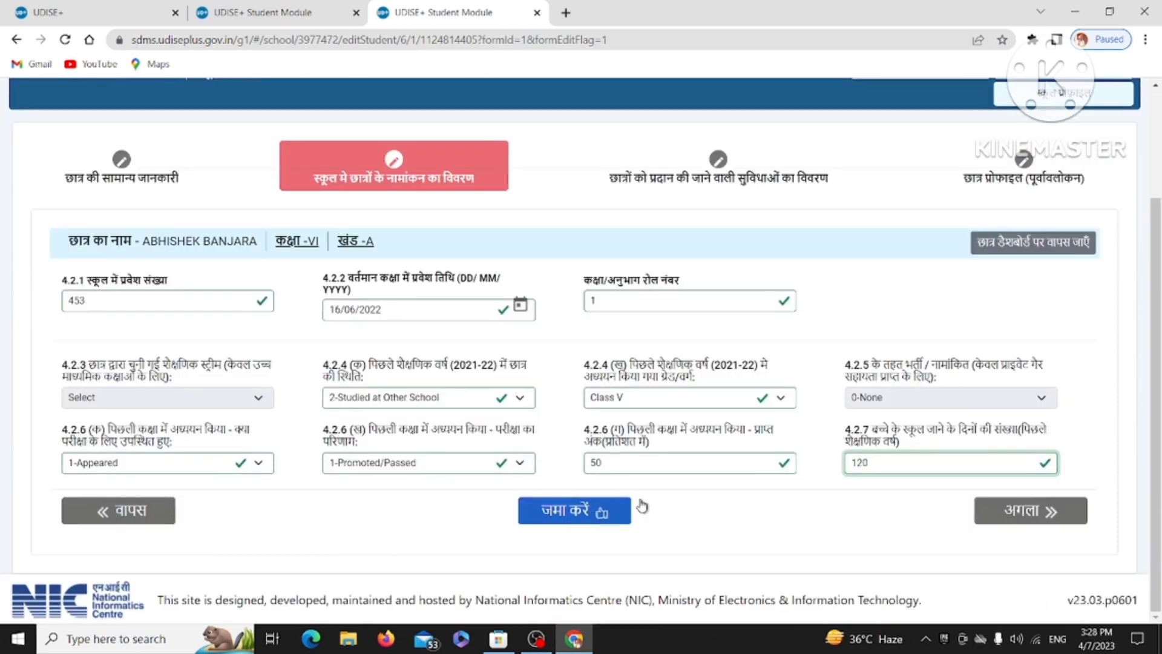
pyautogui.click(601, 513)
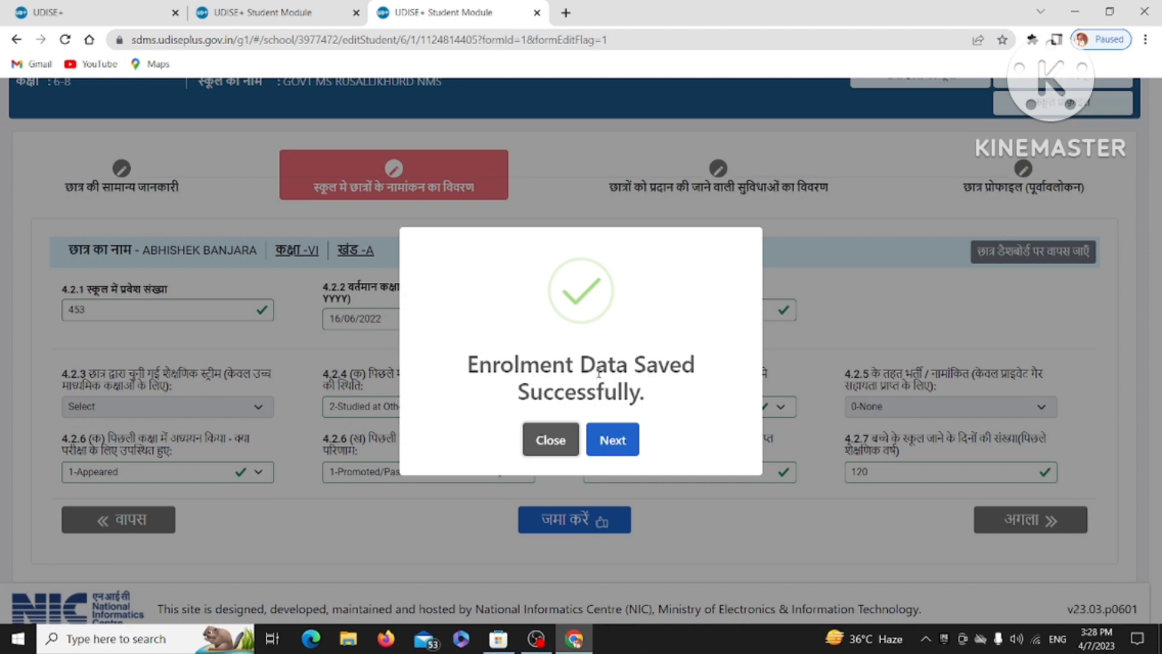
pyautogui.click(611, 443)
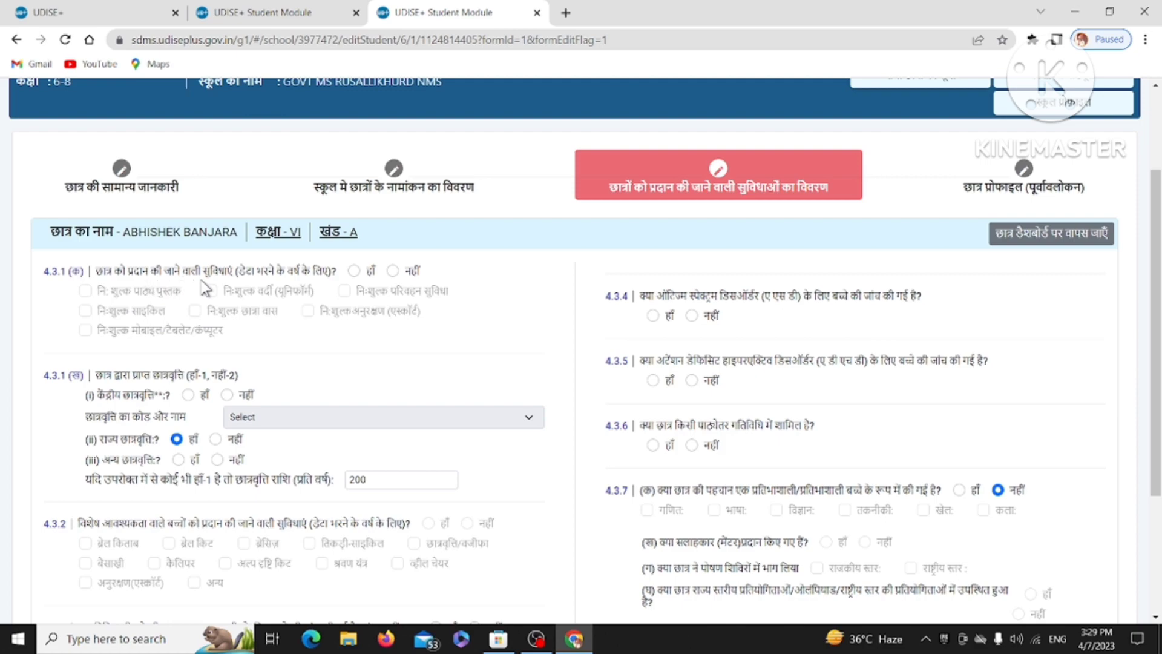
# Mark the student as receiving facilities, tick free textbooks and uniform, and set central scholarship to No.
pyautogui.click(351, 271)
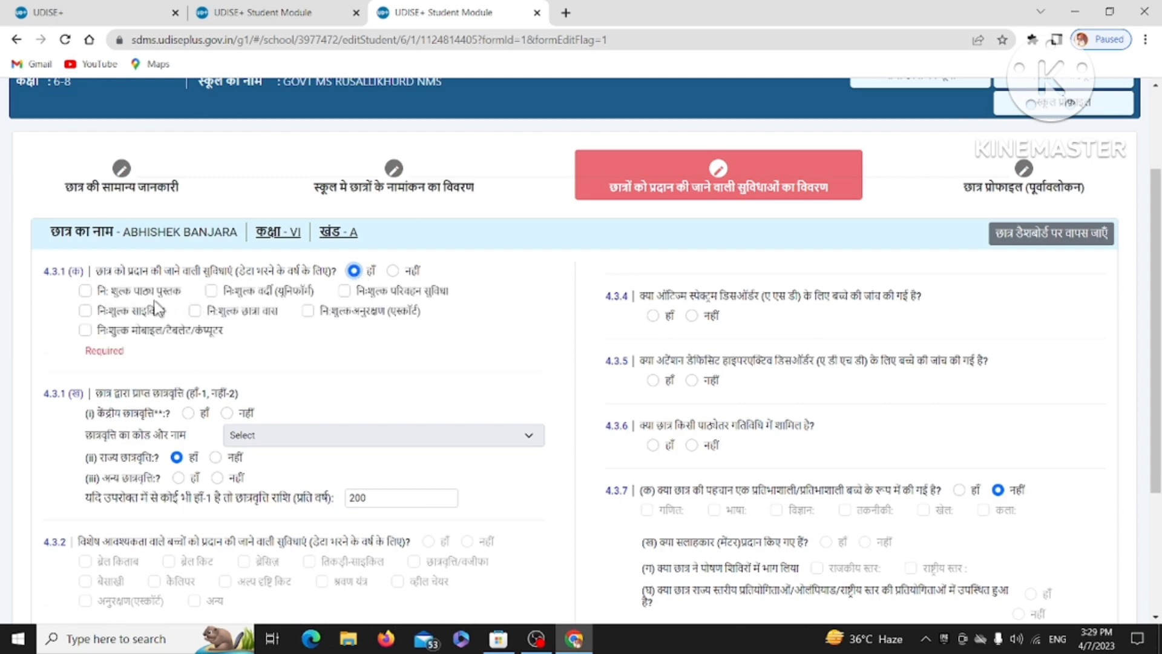
pyautogui.click(86, 291)
pyautogui.click(210, 291)
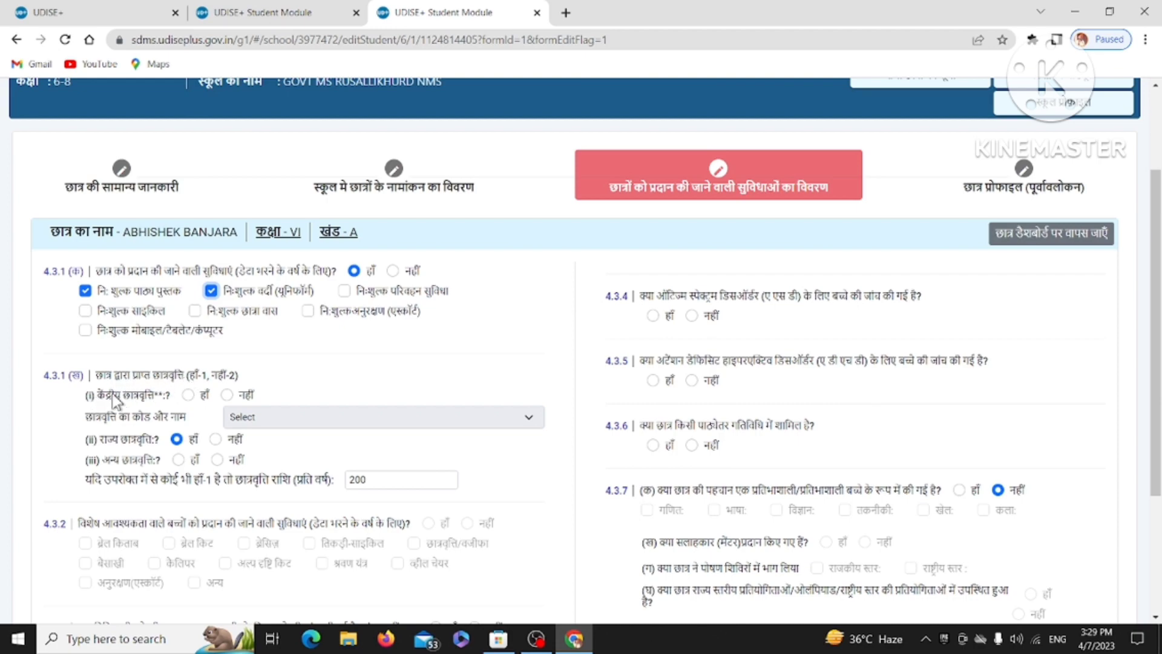
pyautogui.click(228, 396)
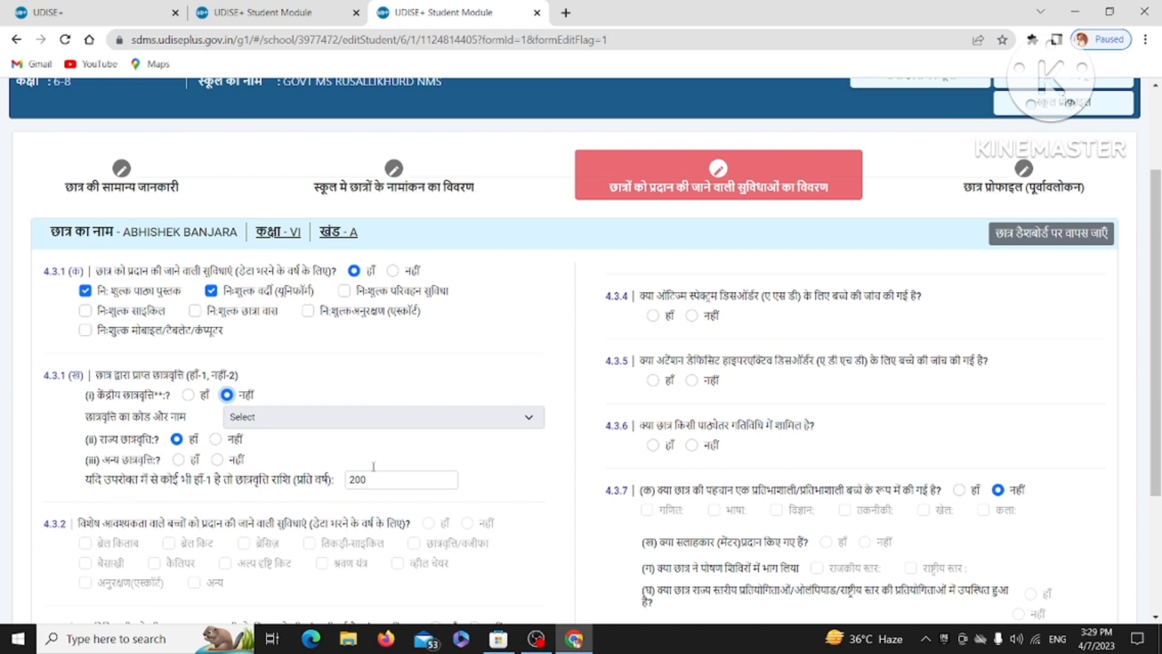
pyautogui.scroll(-3, 195, 411)
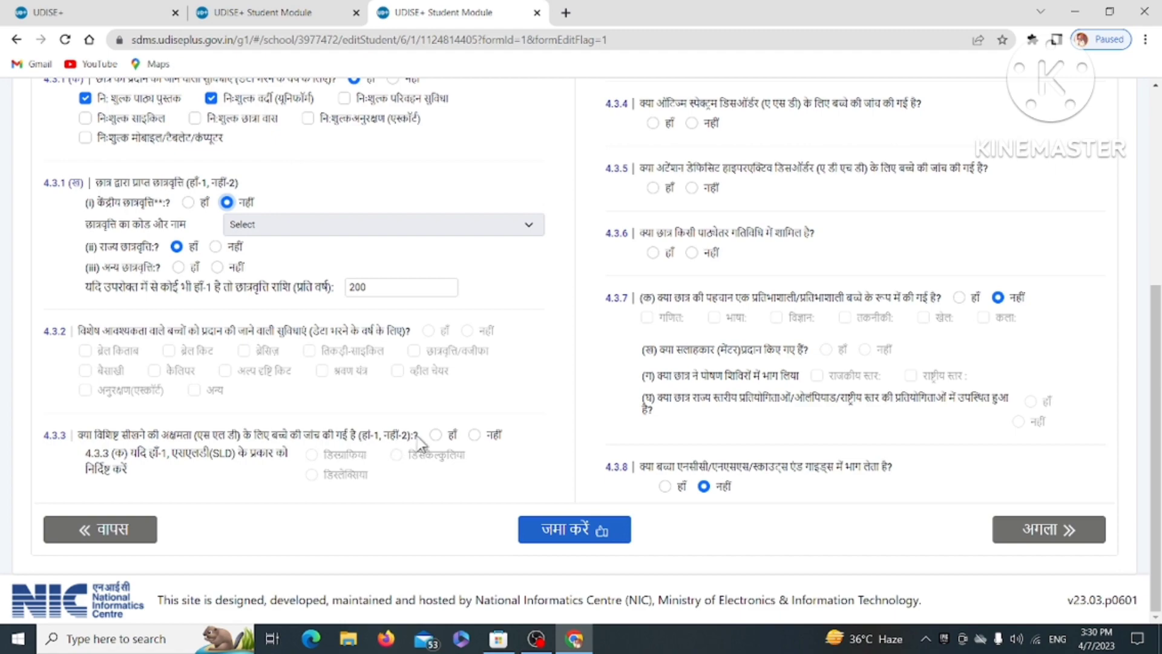
# Answer No to the learning disability, autism screening and extracurricular activity questions.
pyautogui.click(474, 435)
pyautogui.scroll(3, 286, 408)
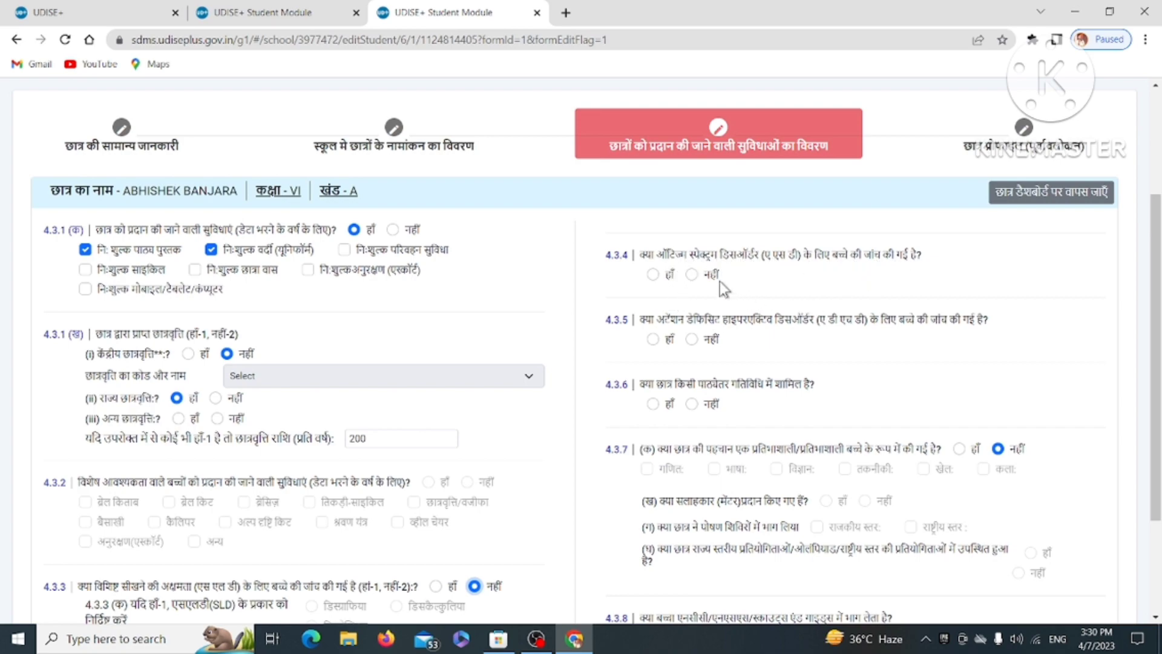
pyautogui.click(692, 274)
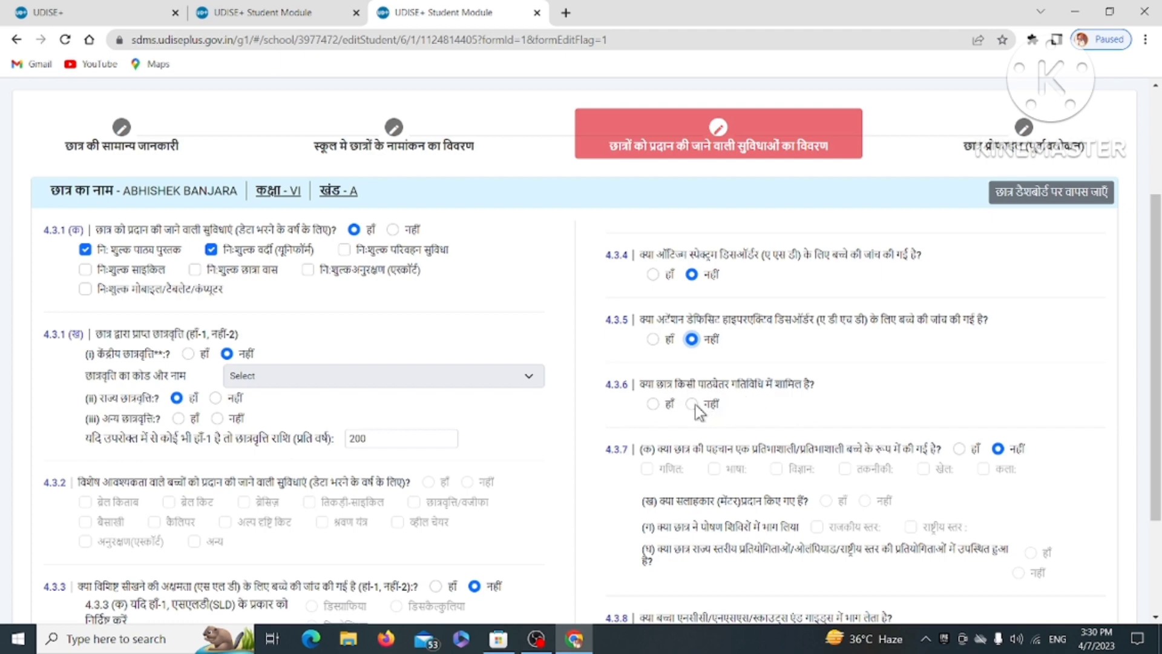
pyautogui.click(693, 405)
pyautogui.scroll(-3, 873, 413)
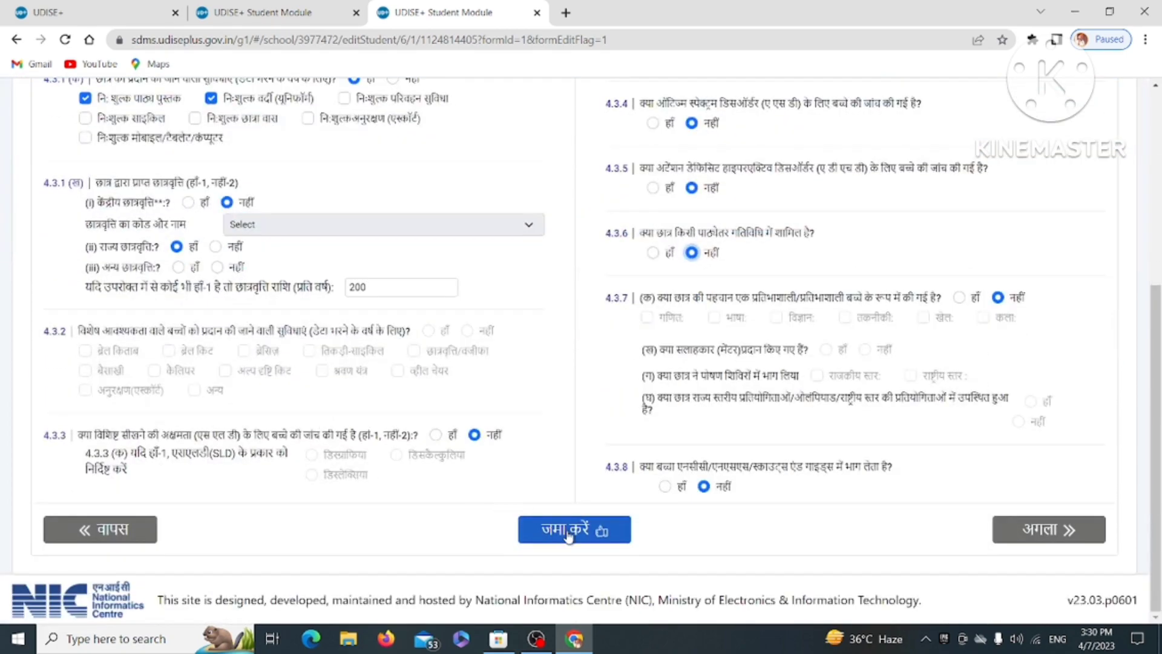
# Set other scholarship to No, save the facility details, and continue to the profile preview.
pyautogui.click(566, 535)
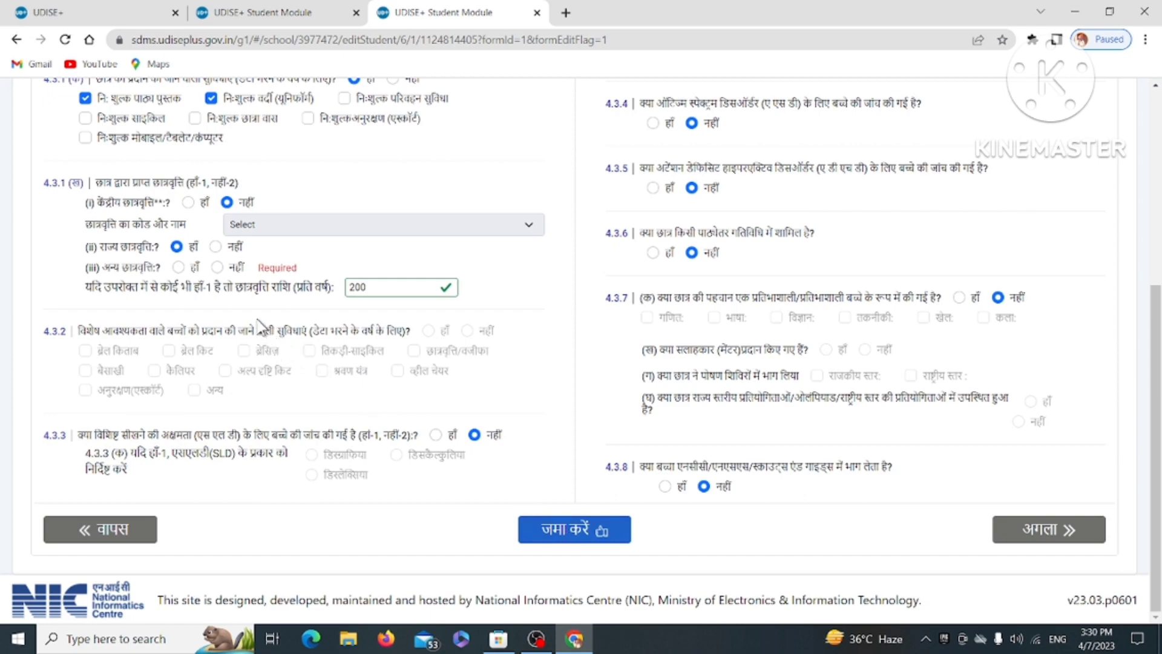
pyautogui.click(216, 268)
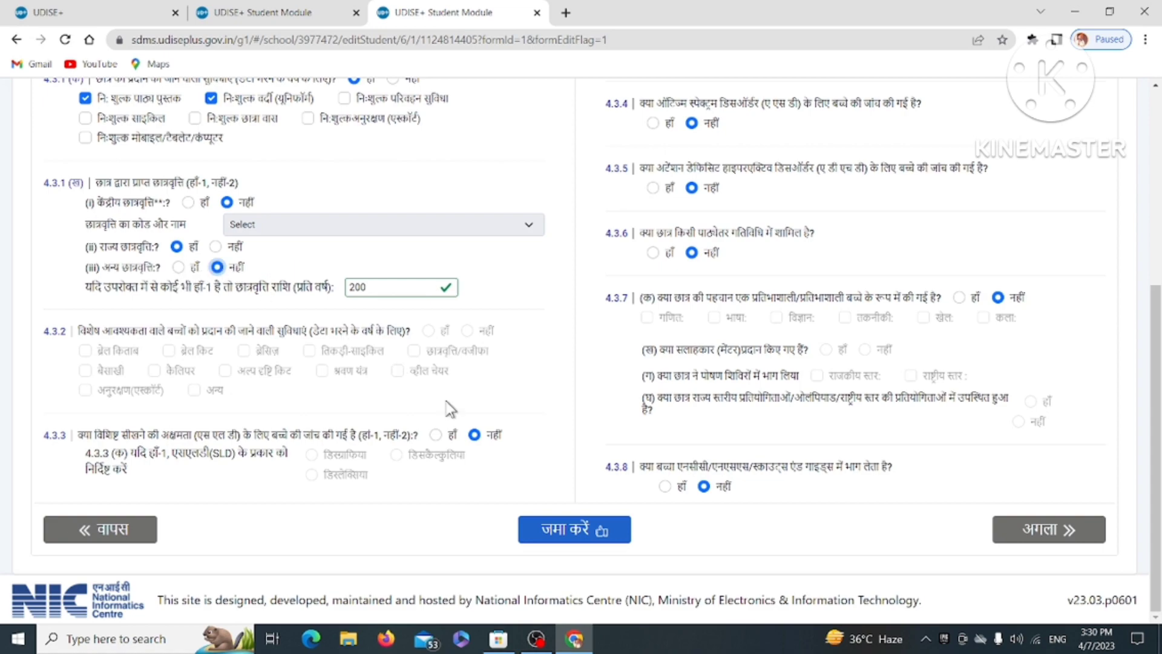
pyautogui.click(579, 530)
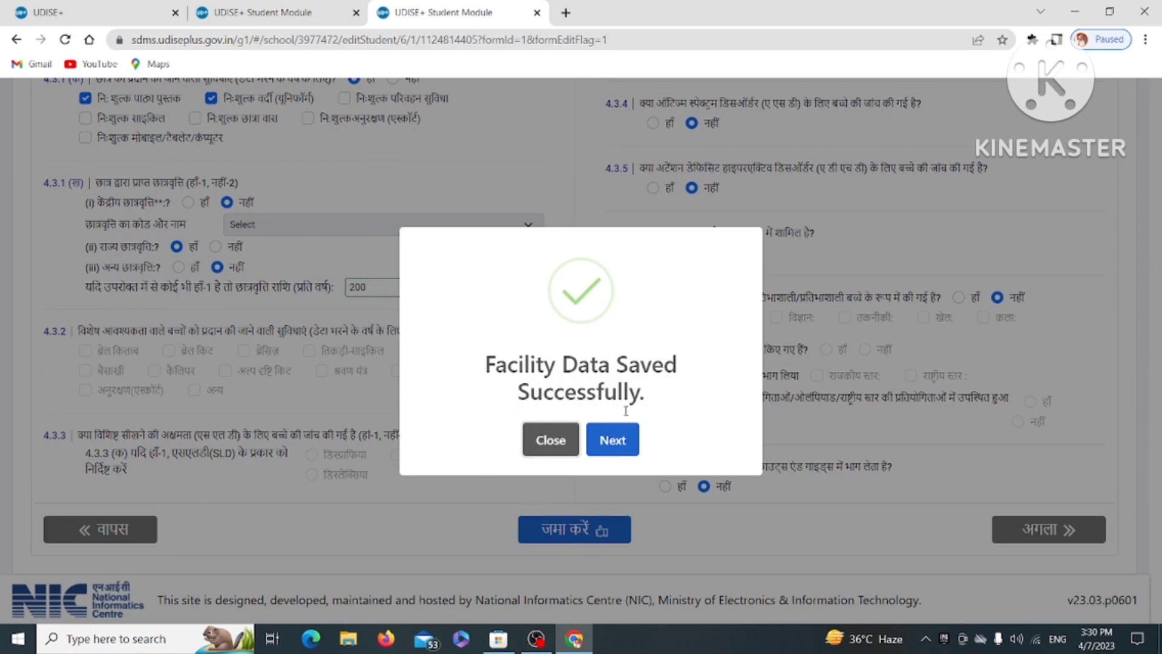
pyautogui.click(604, 443)
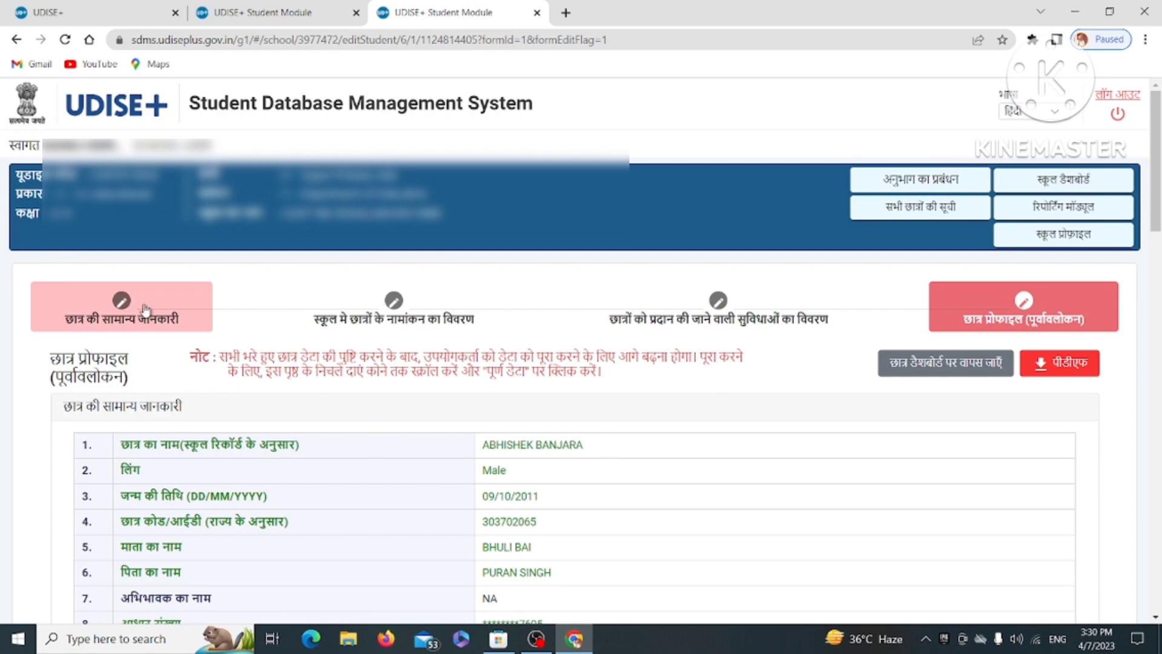
pyautogui.scroll(-20, 581, 393)
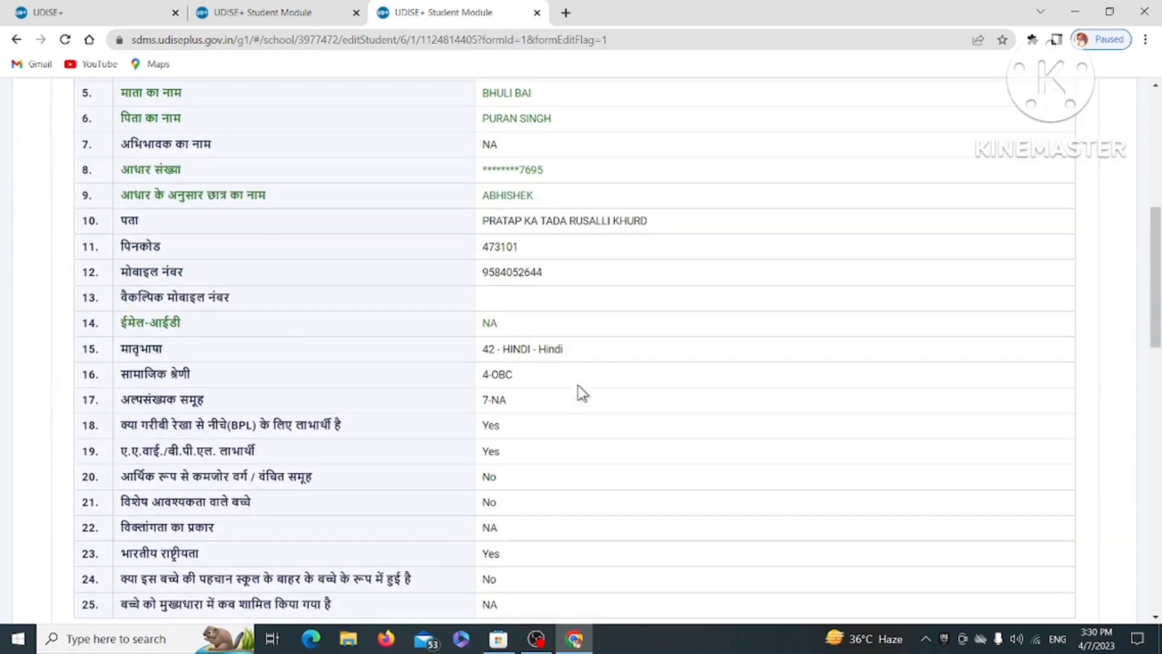
pyautogui.scroll(-1, 580, 393)
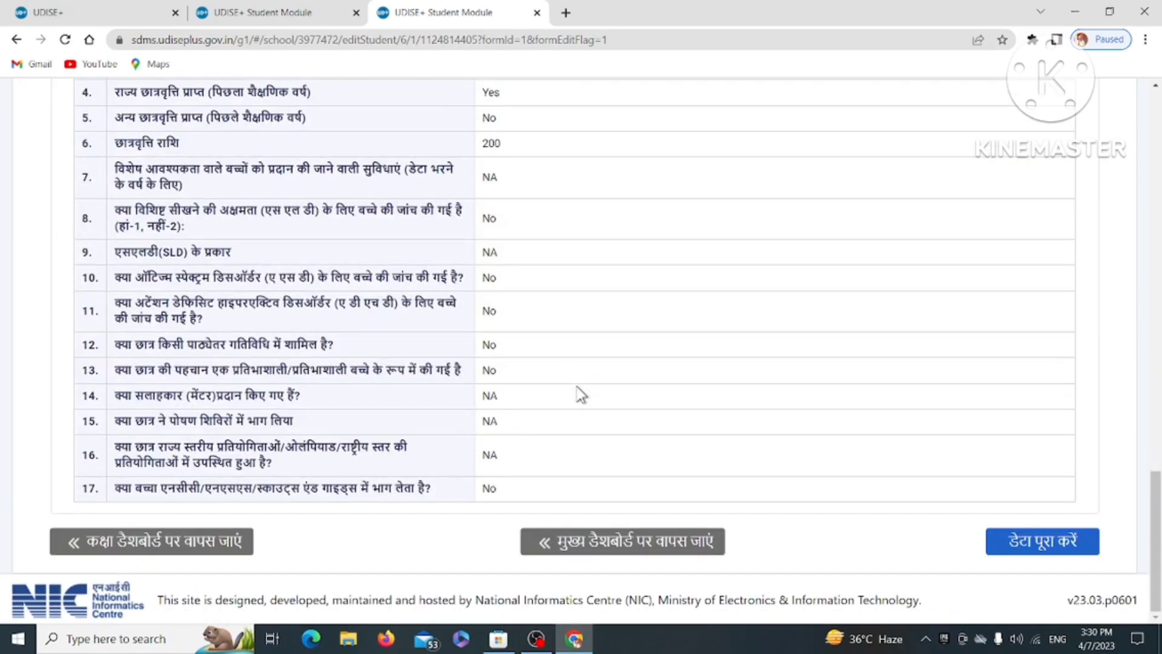
pyautogui.scroll(10, 580, 395)
pyautogui.scroll(-10, 578, 394)
pyautogui.scroll(10, 677, 363)
pyautogui.scroll(15, 684, 363)
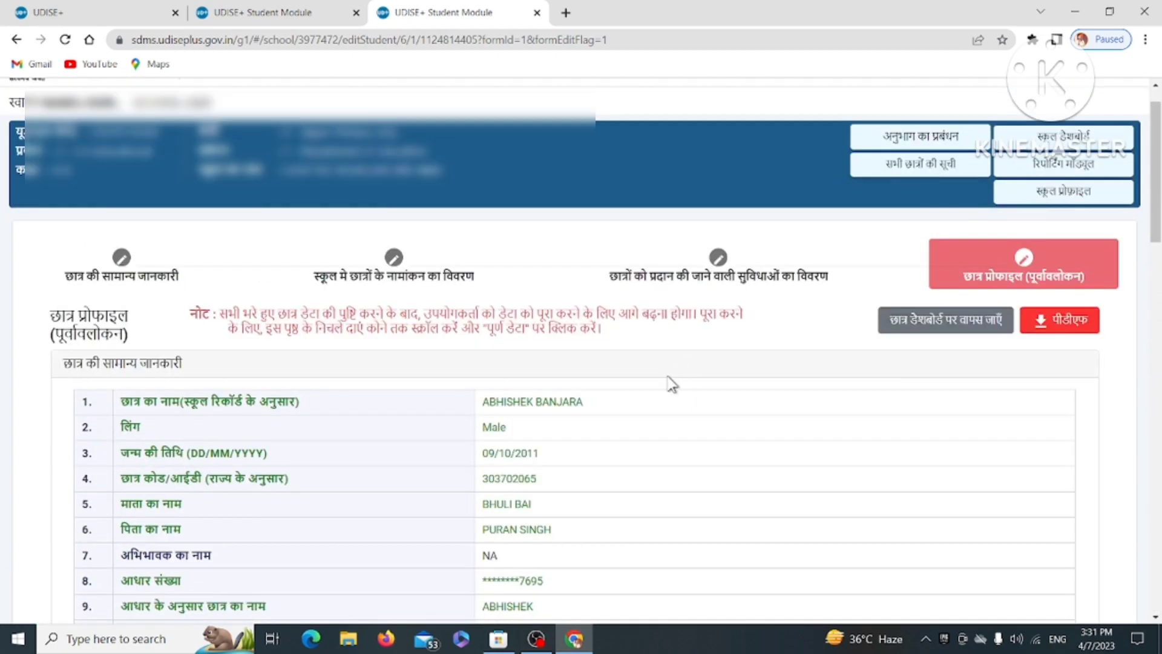
pyautogui.scroll(-20, 668, 379)
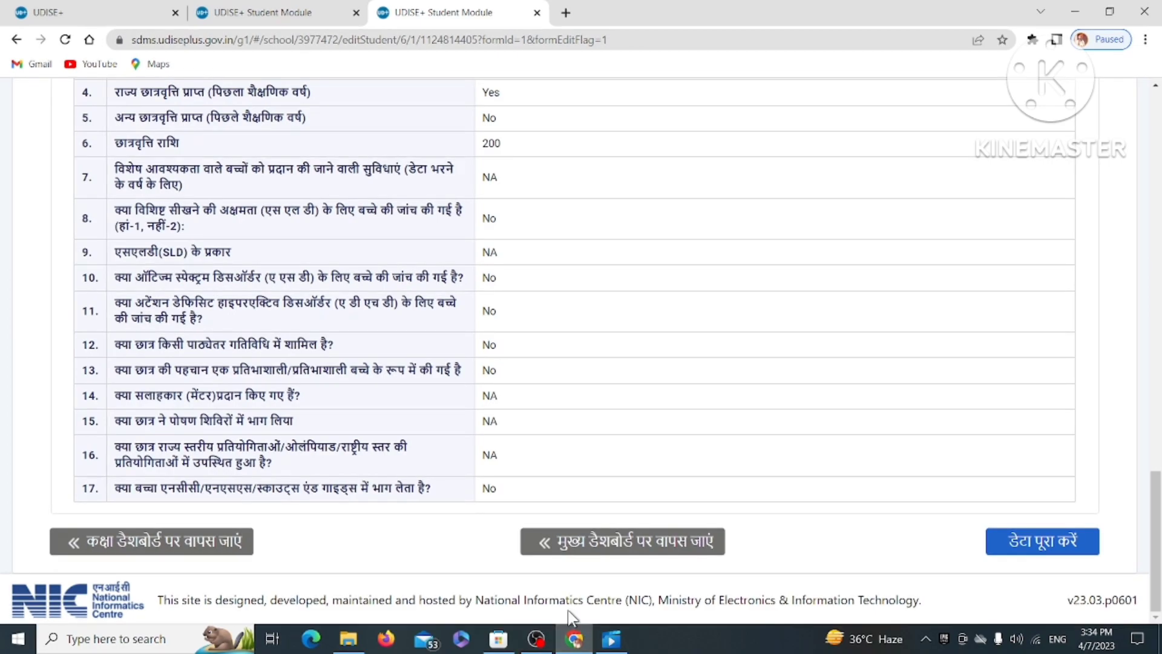
pyautogui.scroll(14, 583, 536)
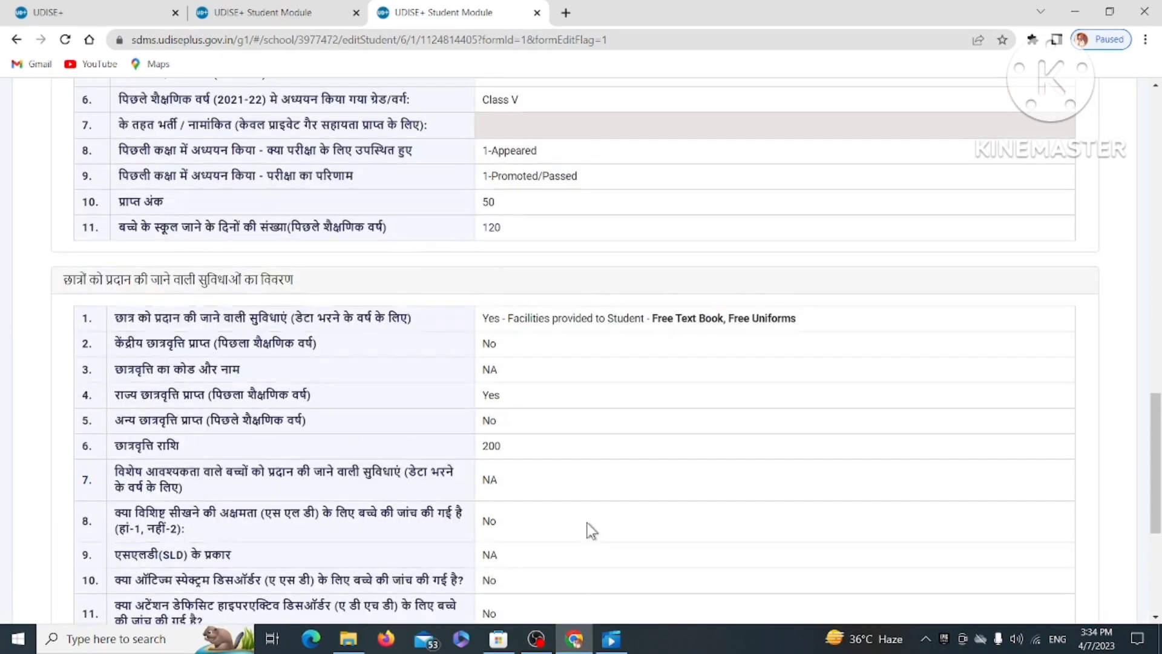
pyautogui.scroll(7, 588, 521)
pyautogui.scroll(-20, 611, 526)
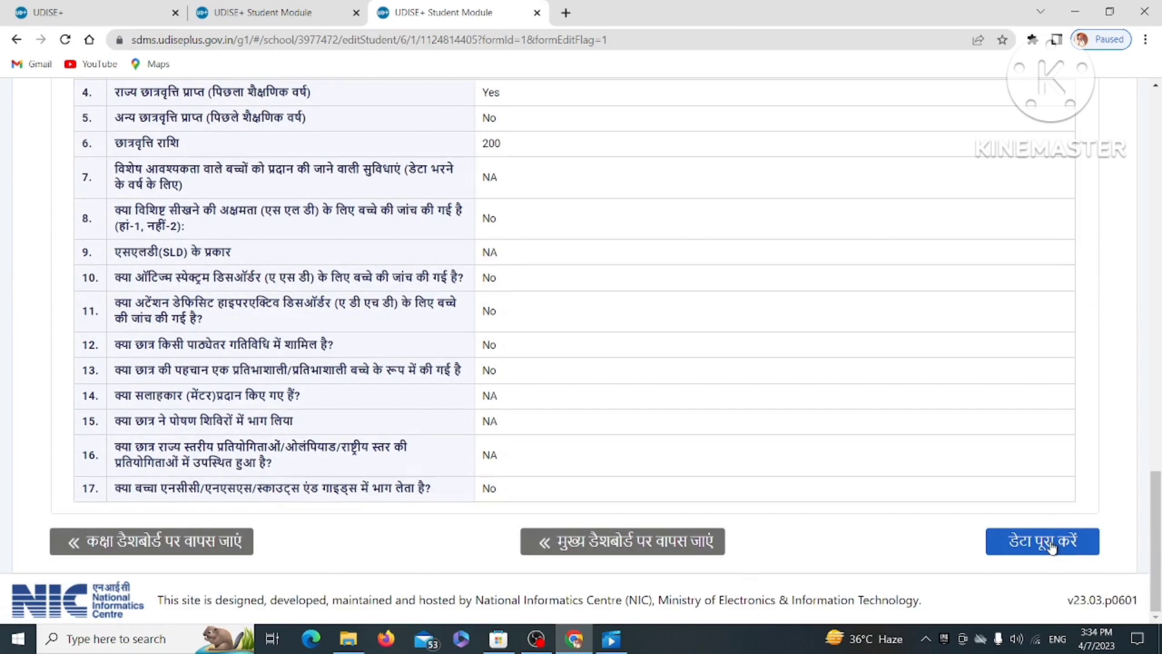
# Confirm the student's data as complete, then go on to the next student's record.
pyautogui.click(1051, 547)
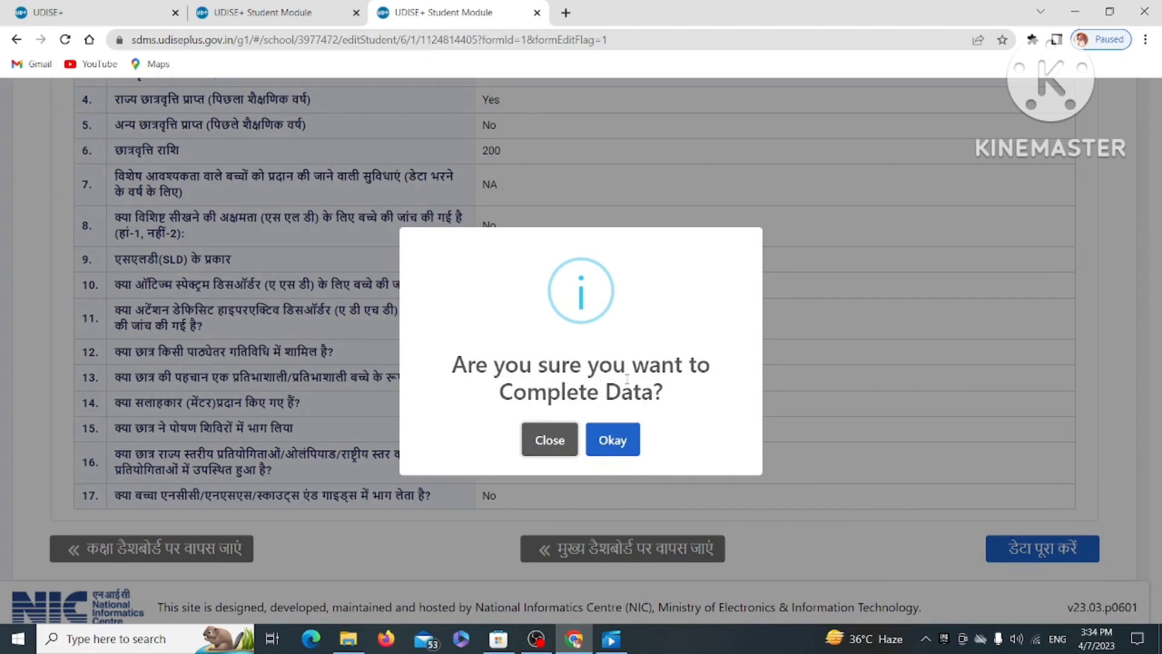
pyautogui.click(630, 443)
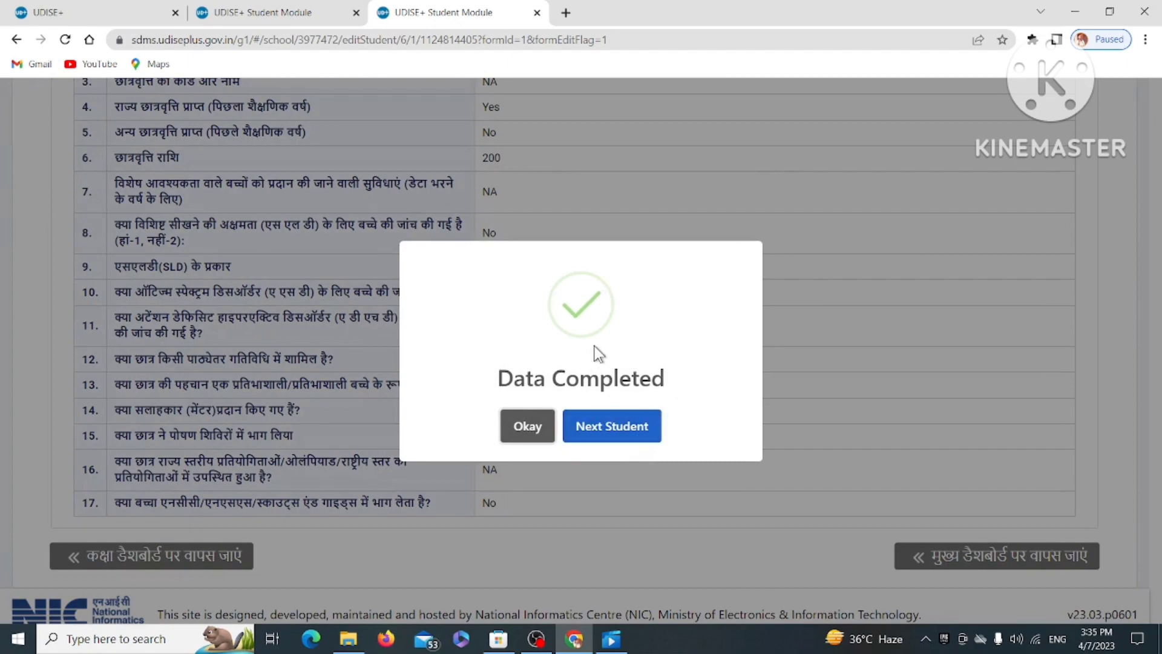
pyautogui.click(602, 428)
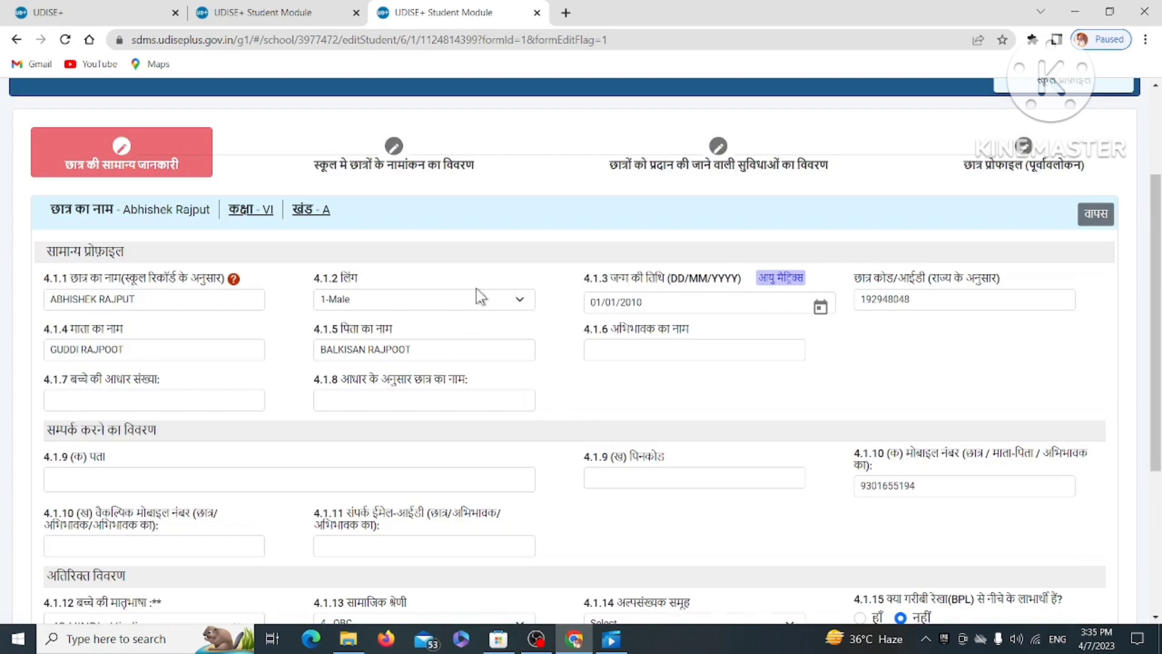
# Return to the school dashboard and open the Class VI student list.
pyautogui.scroll(-5, 341, 327)
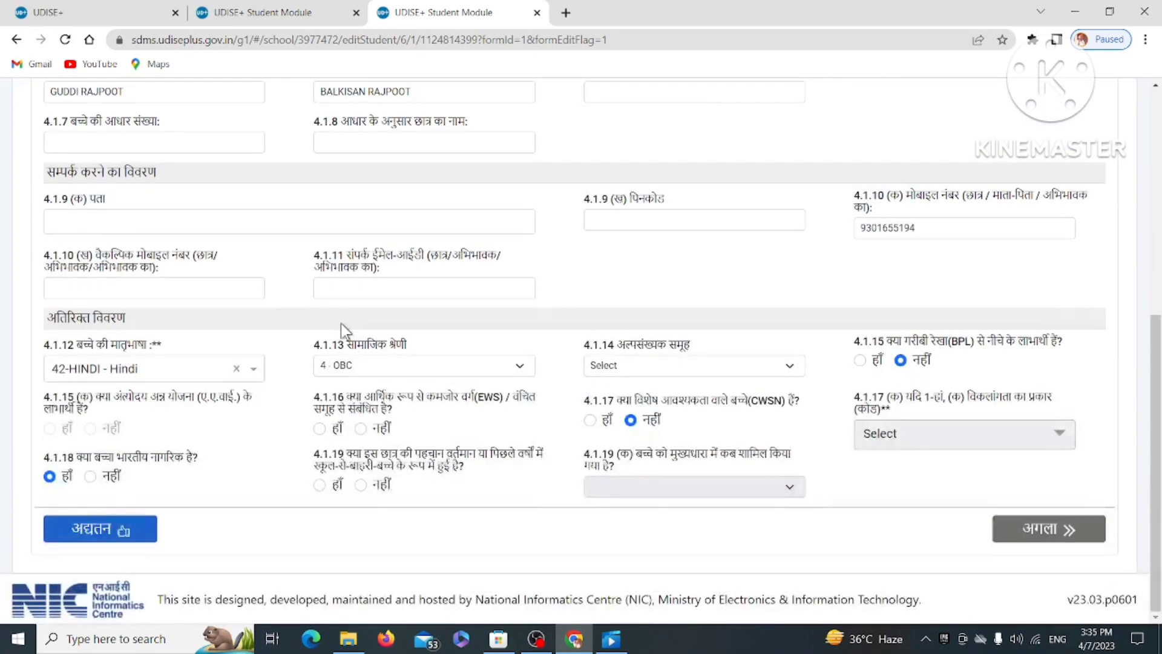
pyautogui.scroll(7, 340, 322)
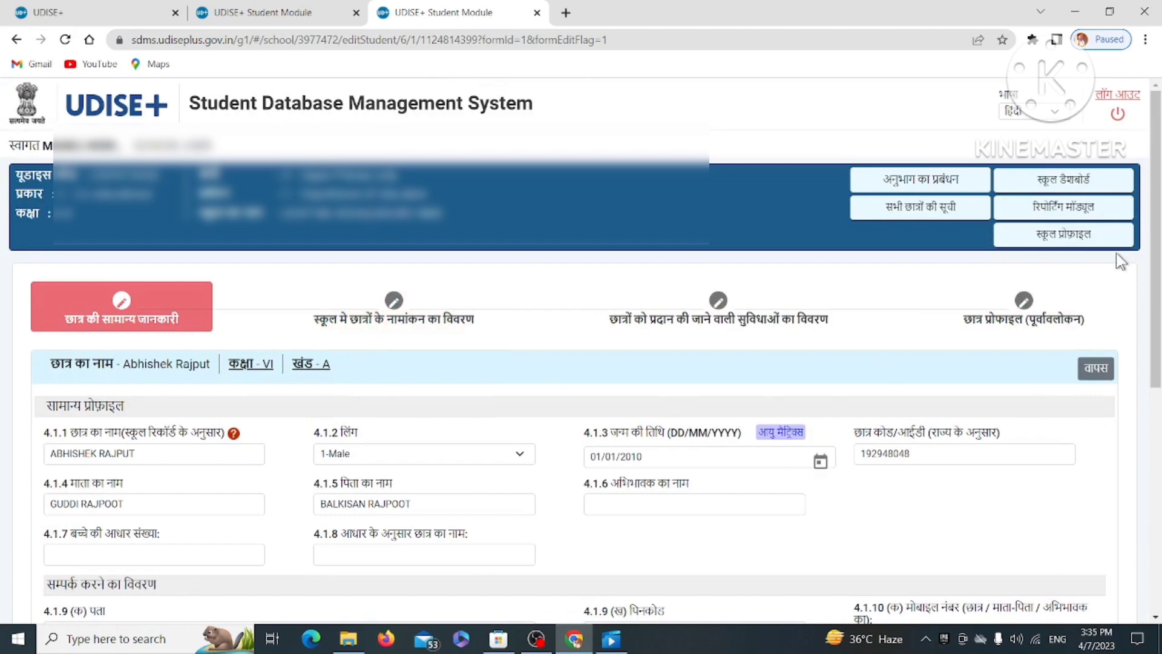
pyautogui.click(1027, 181)
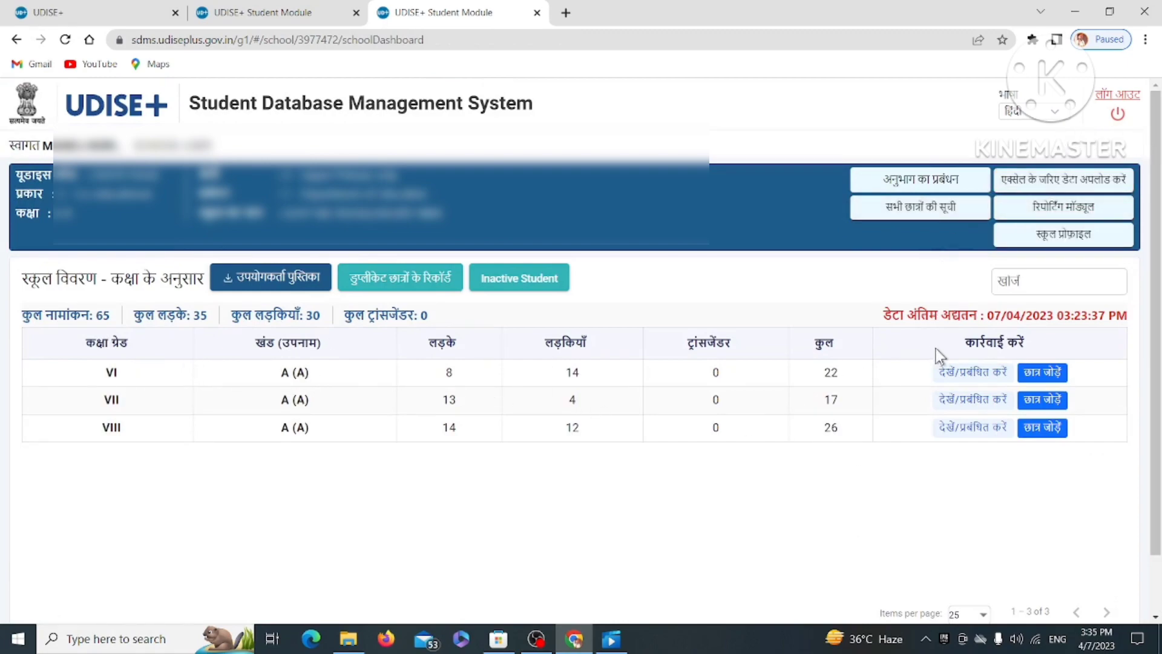
pyautogui.click(956, 373)
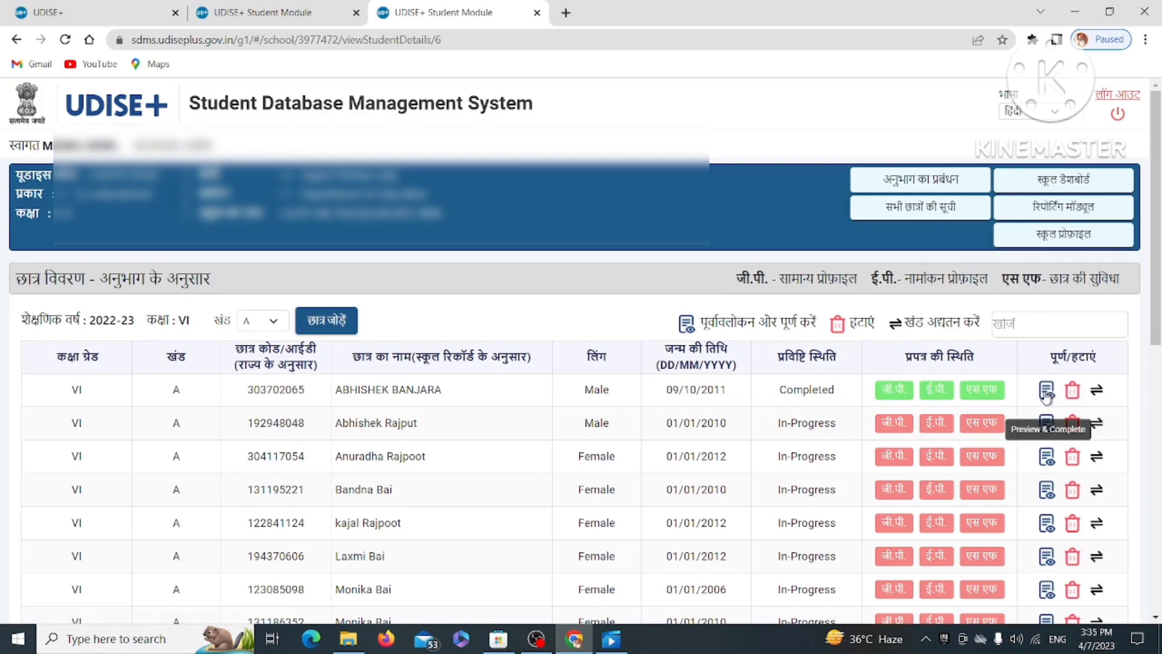
# Open the completed student's profile preview.
pyautogui.click(1046, 392)
pyautogui.scroll(-10, 892, 411)
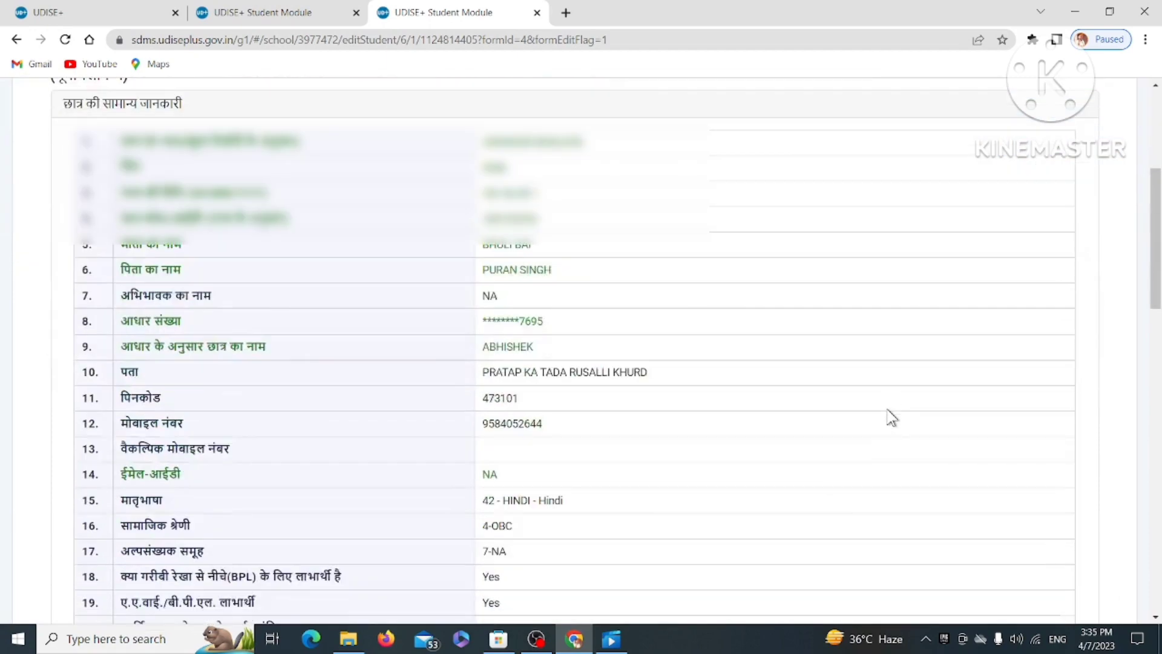
pyautogui.scroll(10, 889, 415)
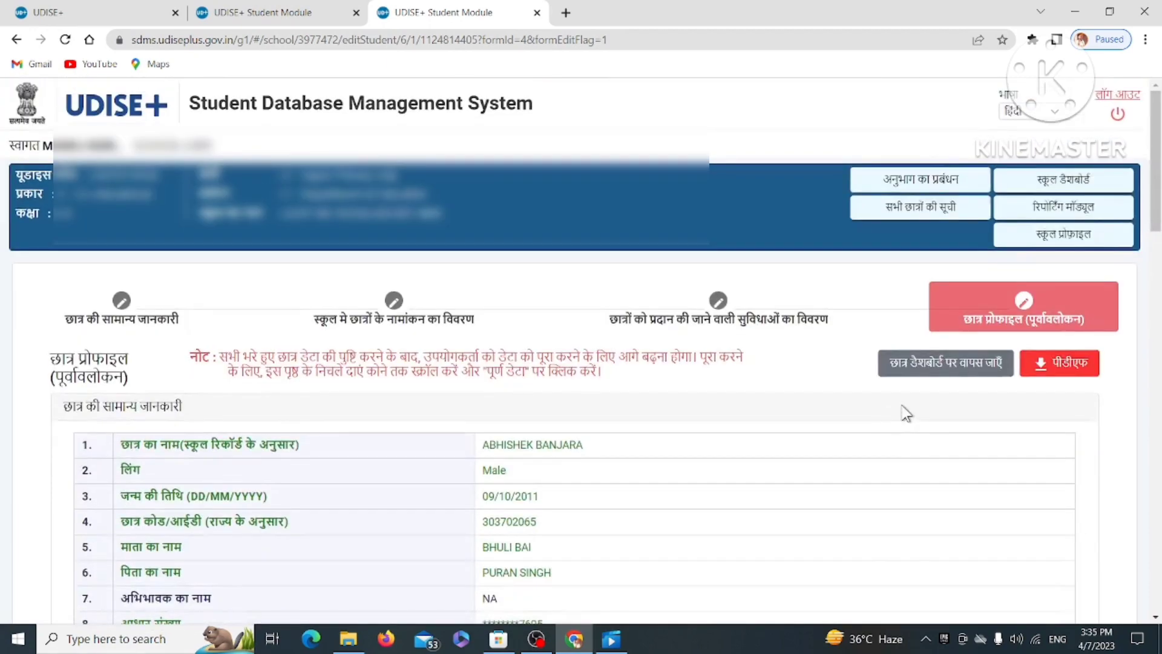
# Save the profile as a PDF in Downloads, named after the student.
pyautogui.click(1056, 366)
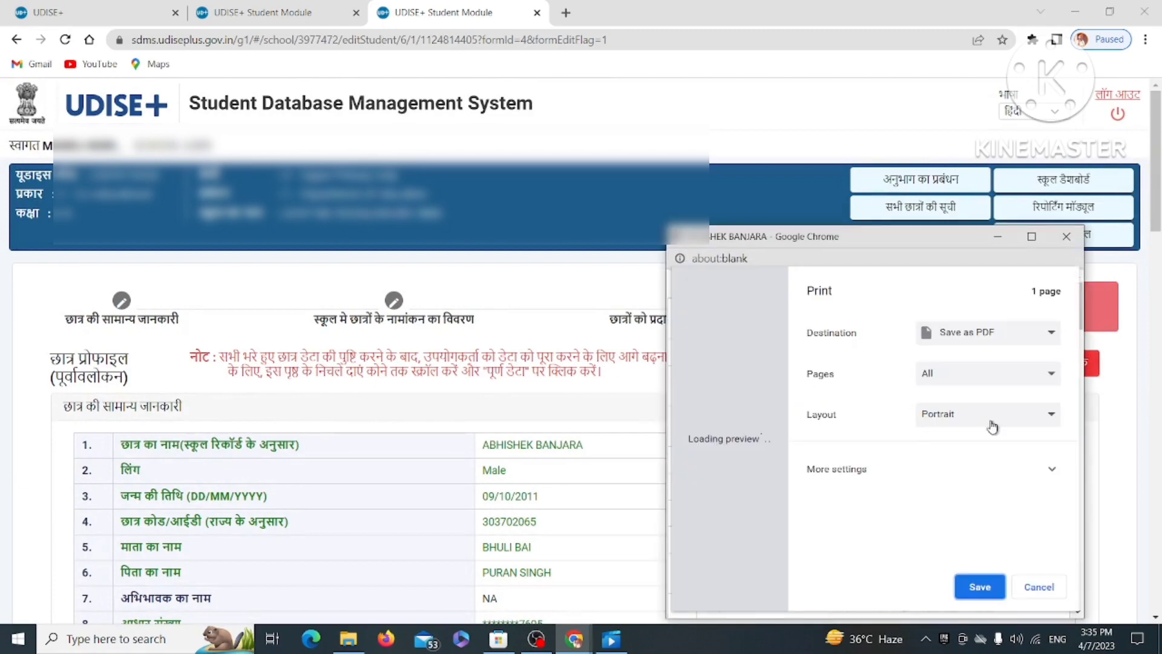
pyautogui.click(992, 590)
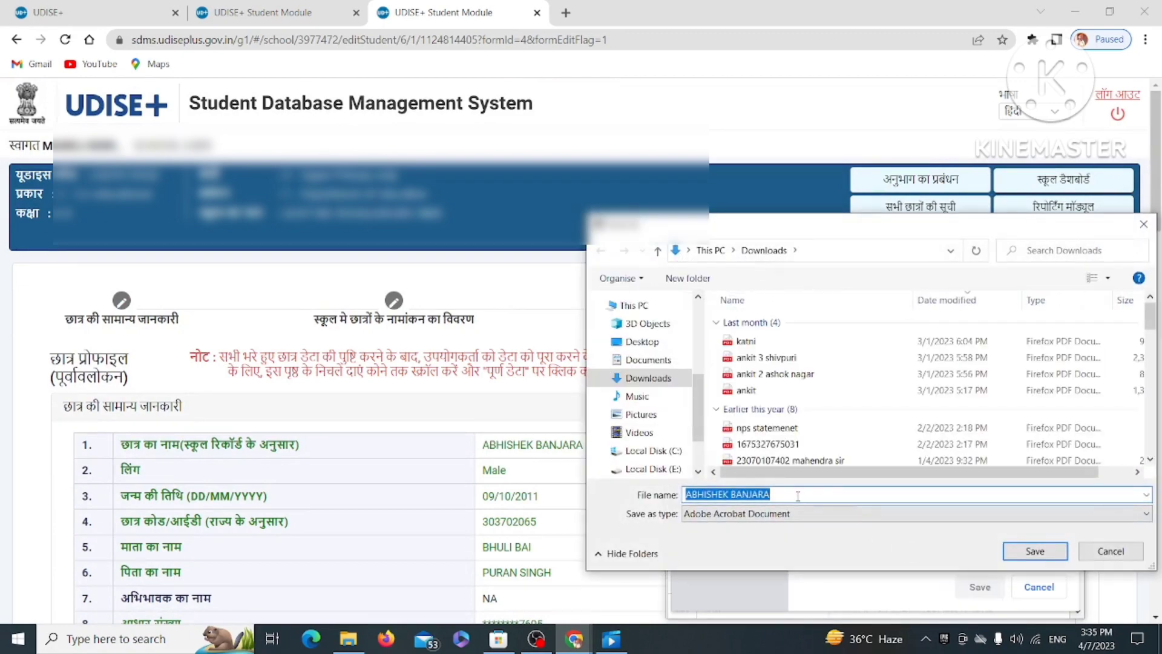
pyautogui.press('BackSpace')
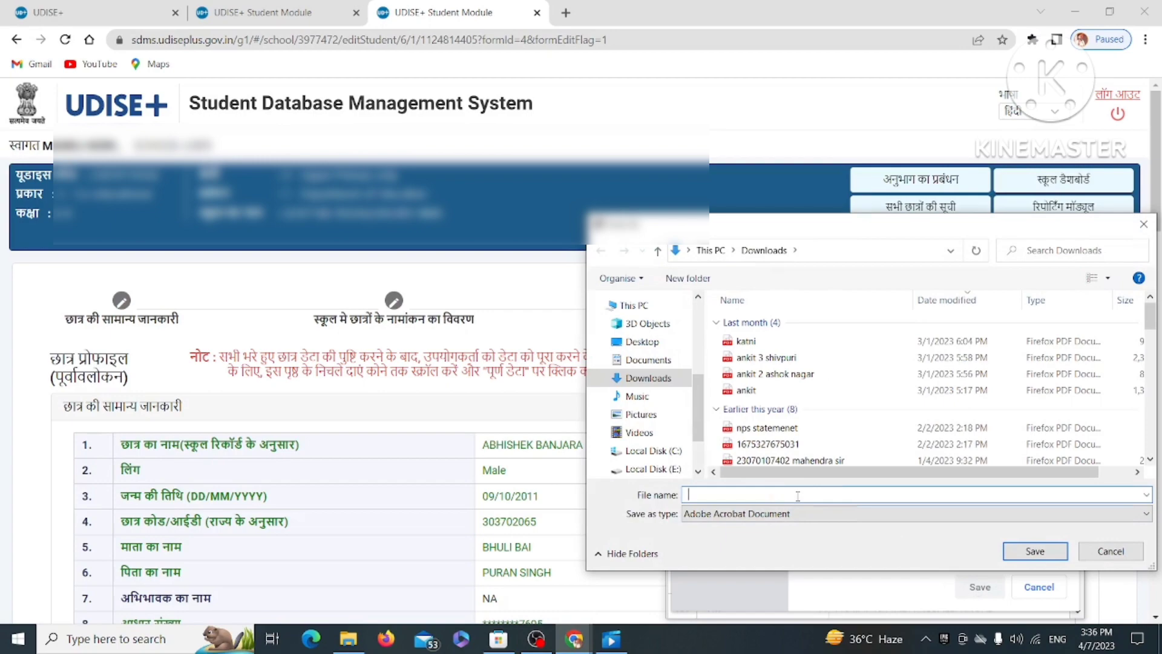
pyautogui.click(1053, 557)
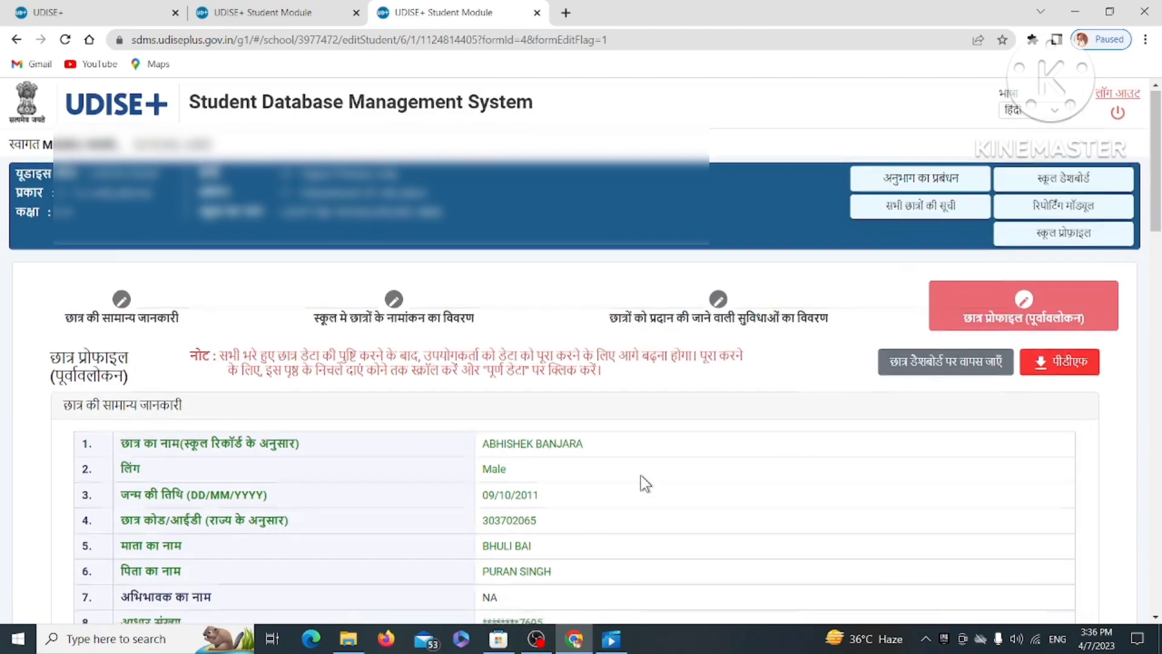
# Switch the भाषा language dropdown to English so the profile preview displays in English.
pyautogui.scroll(-8, 640, 474)
pyautogui.scroll(7, 638, 484)
pyautogui.scroll(2, 634, 476)
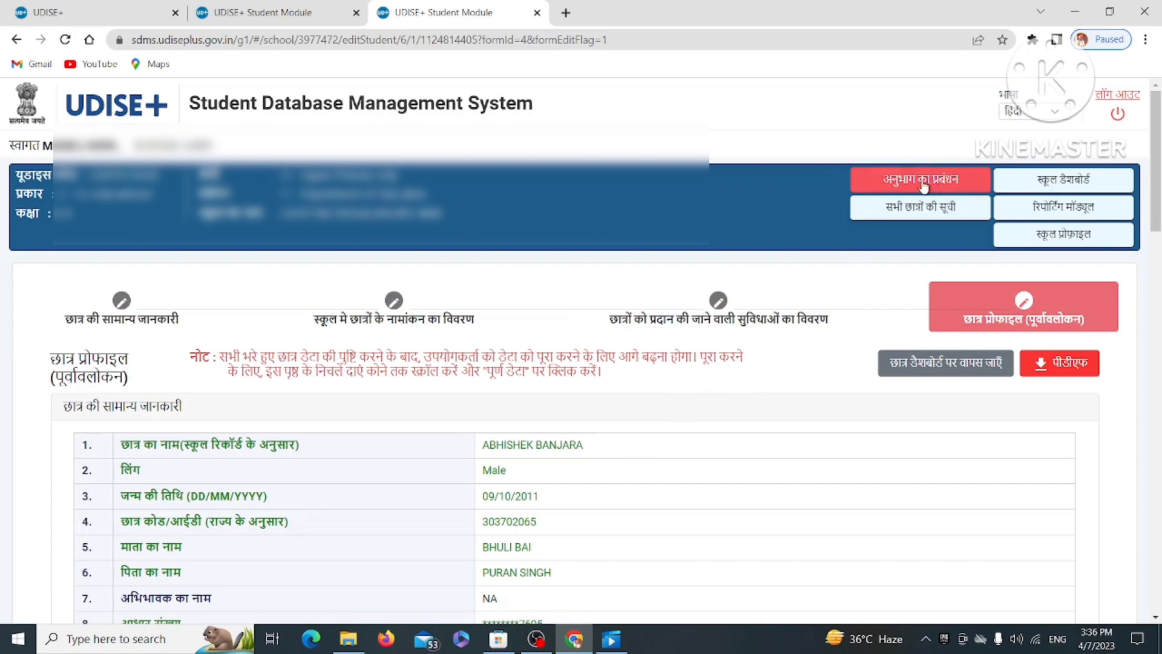
pyautogui.click(1029, 112)
pyautogui.click(1028, 127)
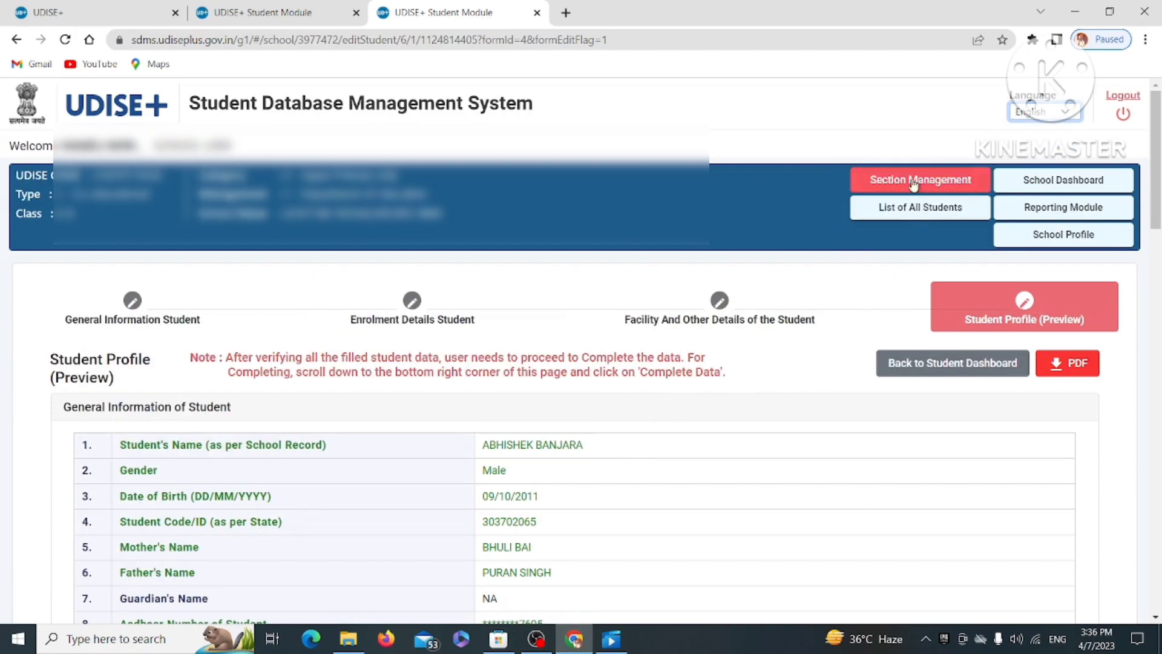